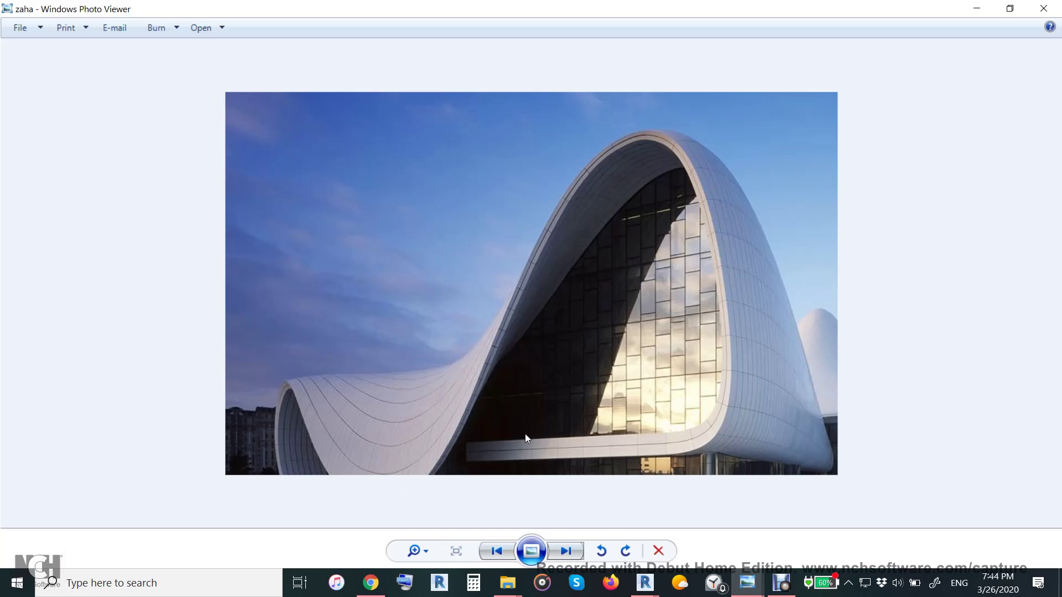
Step: Browse back through the building renders in Photo Viewer to render 1
left_click(495, 552)
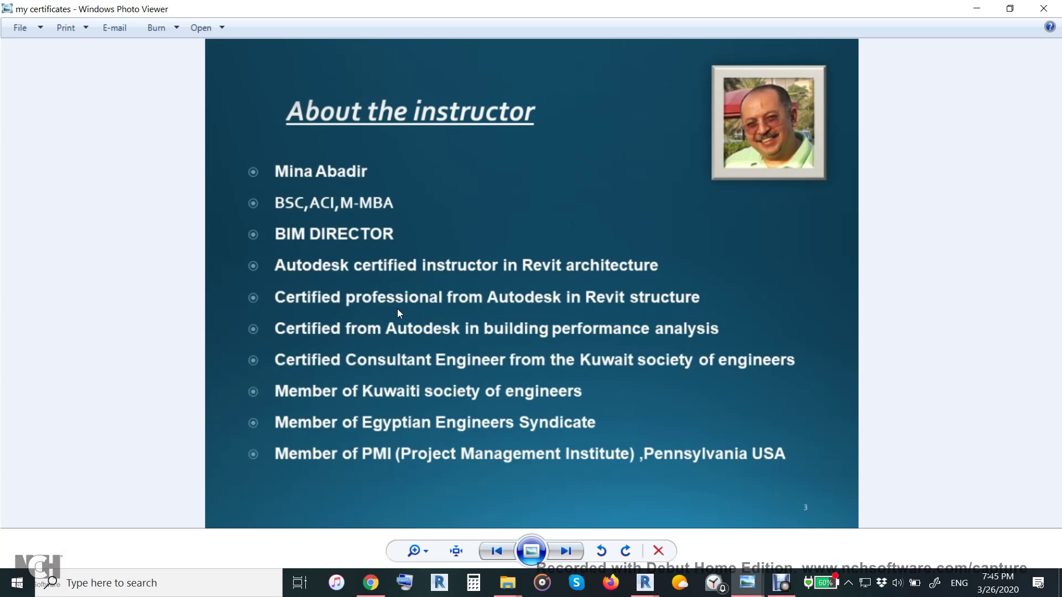
left_click(498, 553)
left_click(498, 553)
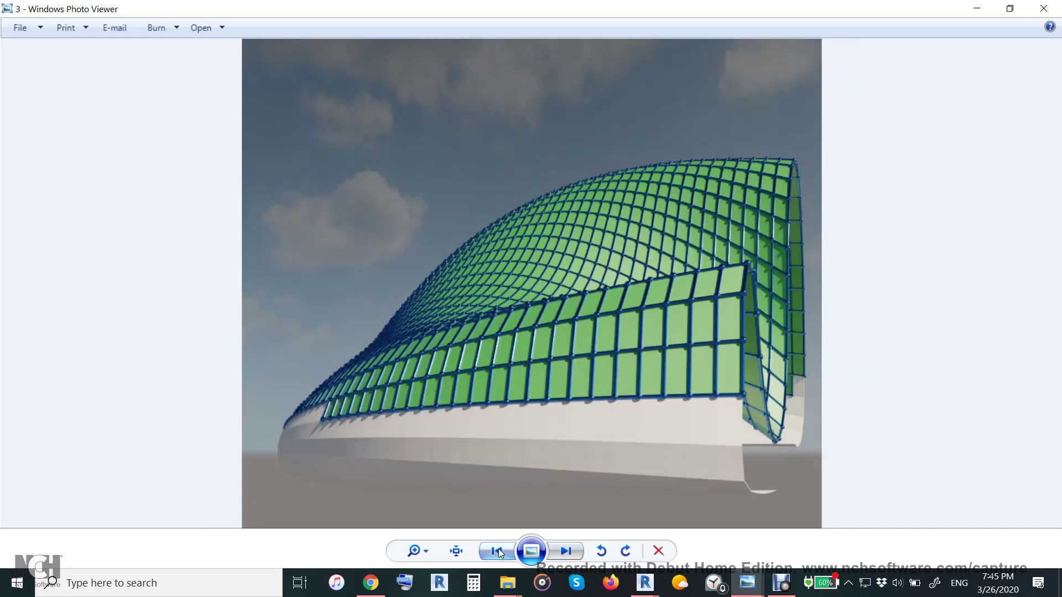
left_click(497, 553)
left_click(499, 553)
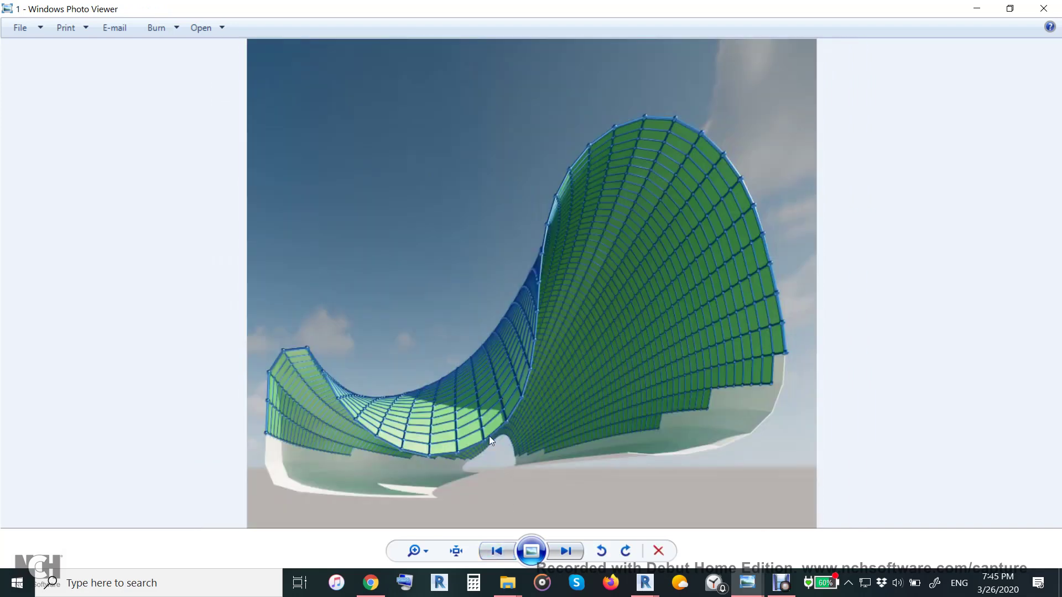
Step: Preview the Revit and Dynamo windows, then bring the YouTube channel page forward
left_click(644, 583)
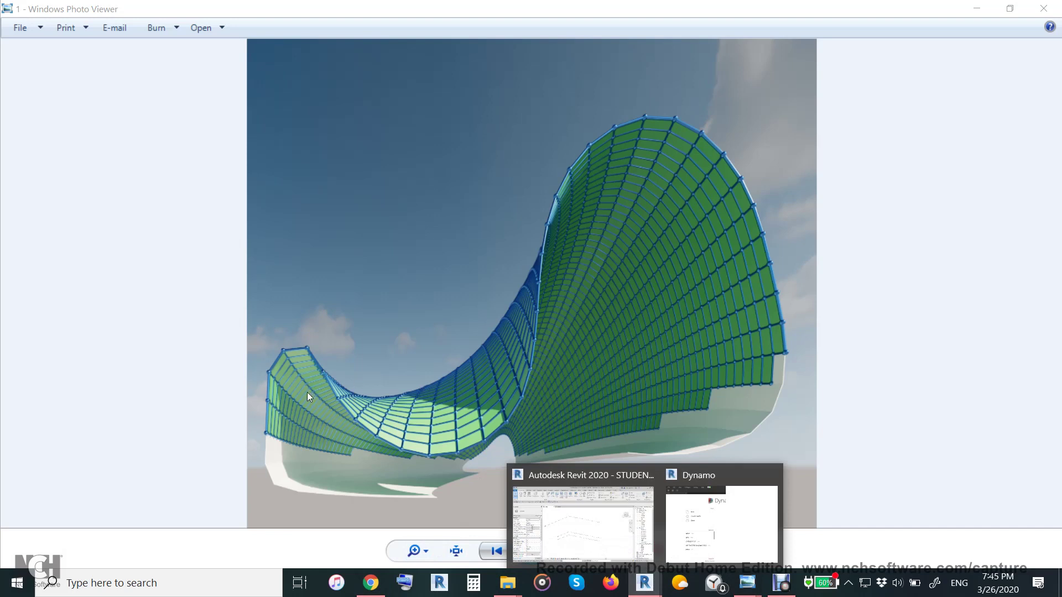
left_click(203, 390)
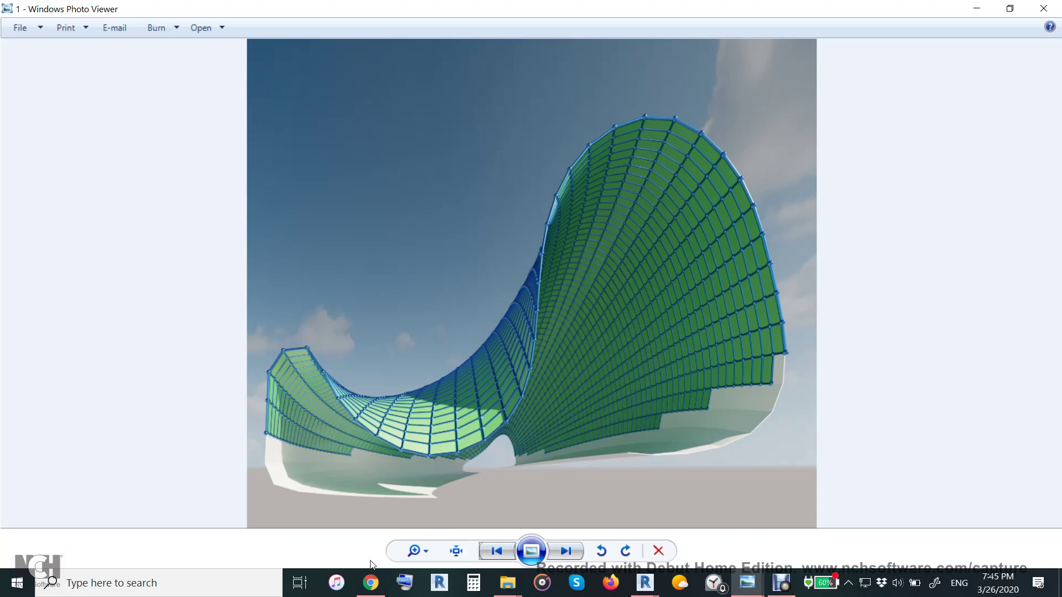
left_click(371, 583)
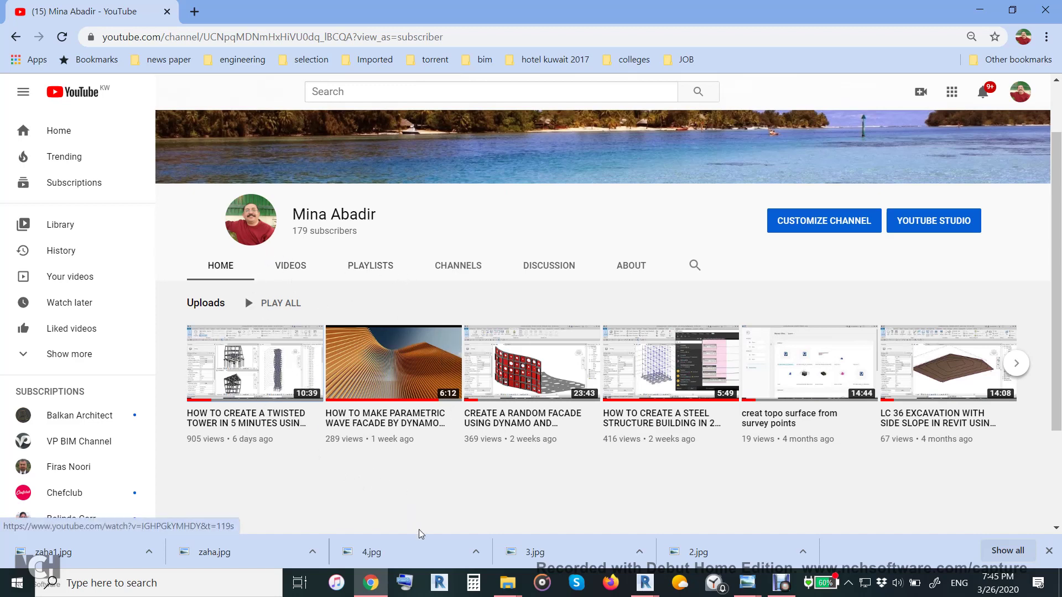
left_click(645, 584)
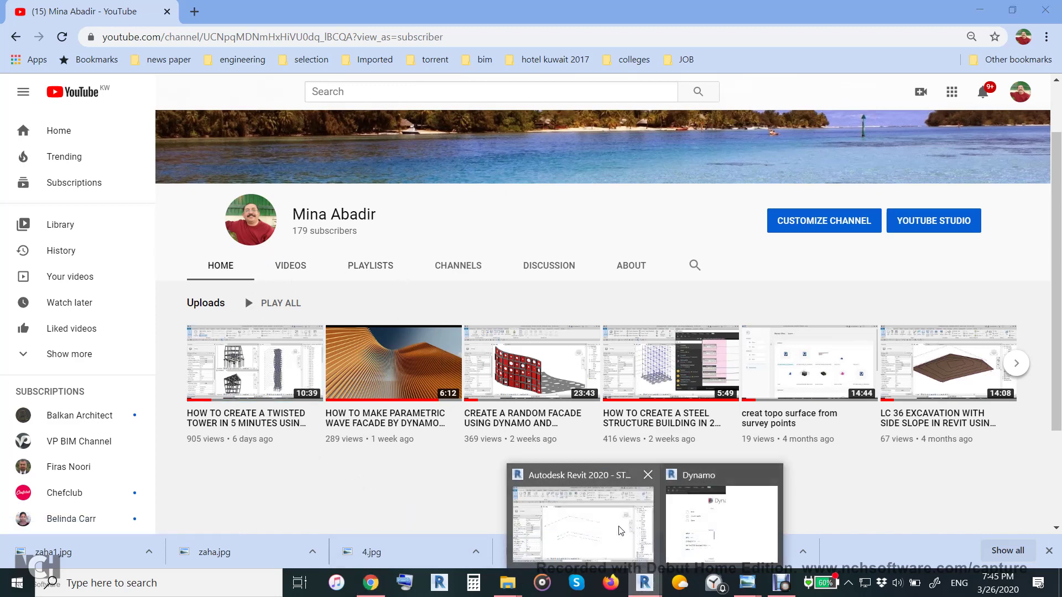
Step: Bring Revit forward, move Dynamo aside and show the North elevation
left_click(619, 529)
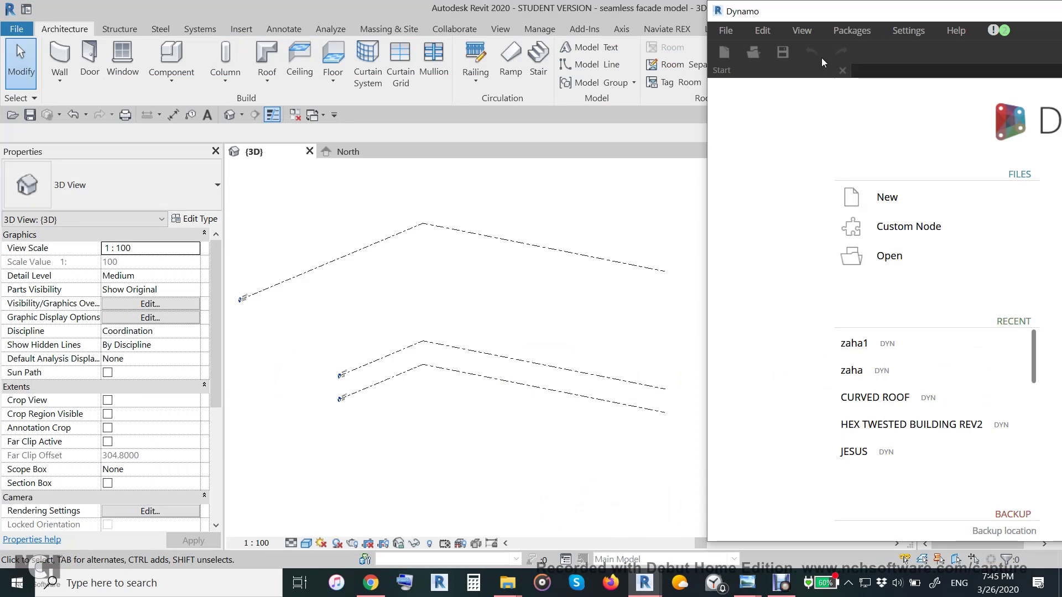
left_click_drag(806, 11, 843, 23)
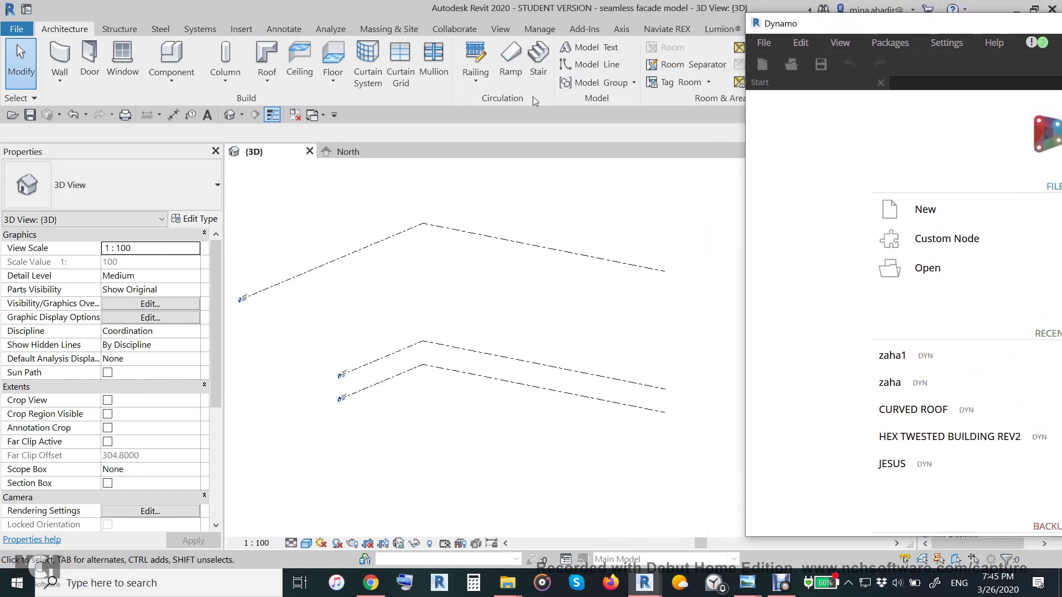
left_click(349, 152)
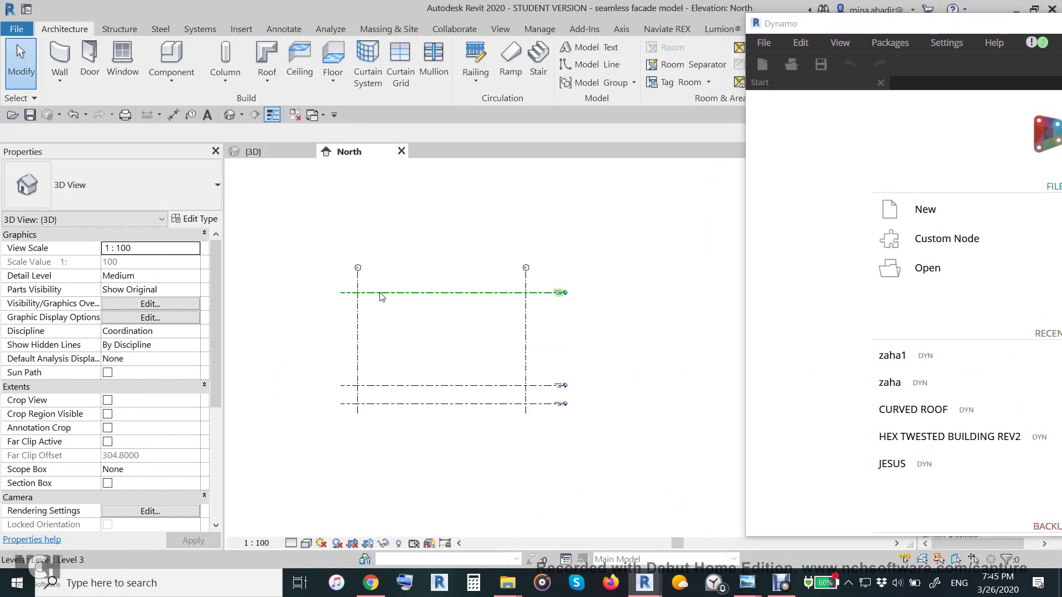
scroll(375, 338, "up", 2)
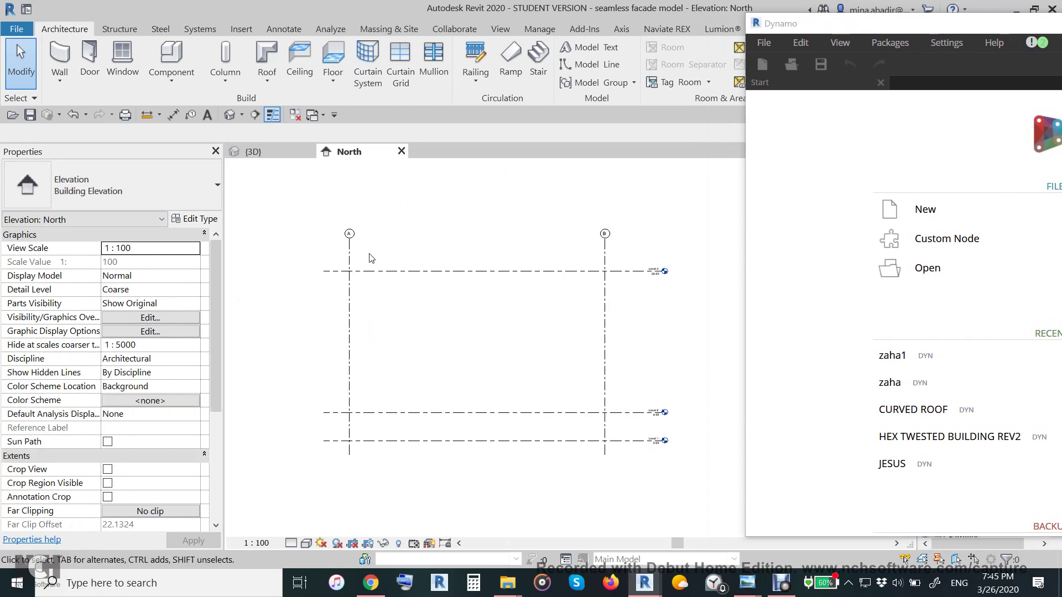
Step: Start a model line with LI and switch the draw shape to Spline
key("l")
key("i")
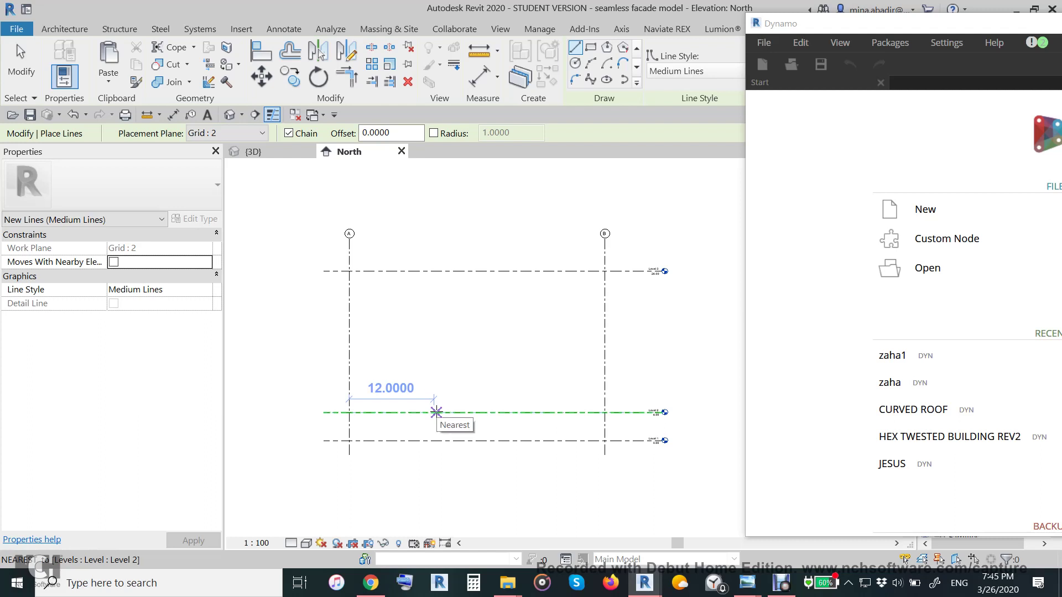
left_click(438, 412)
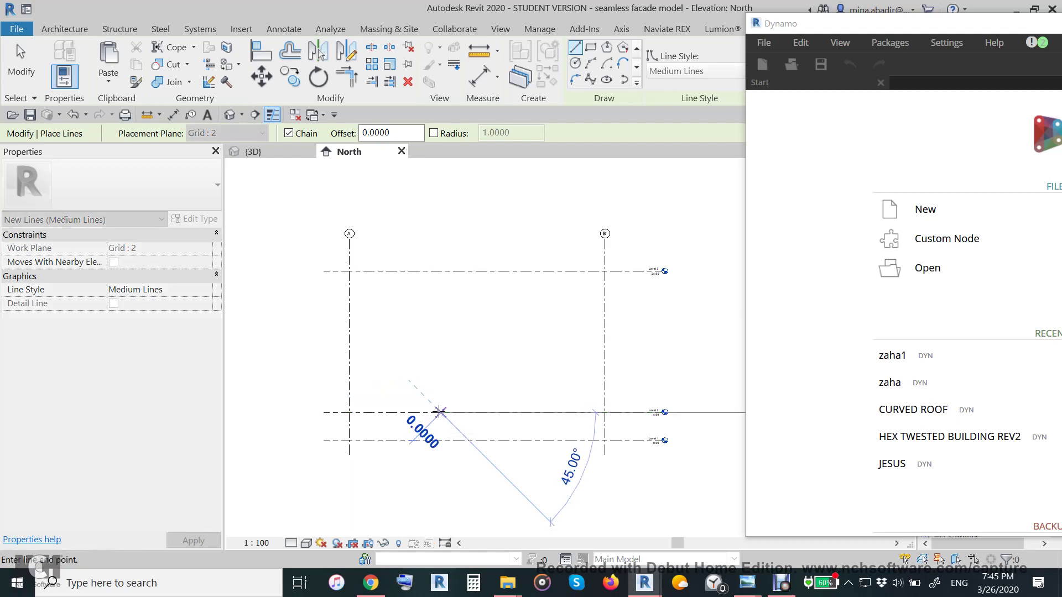
key("Escape")
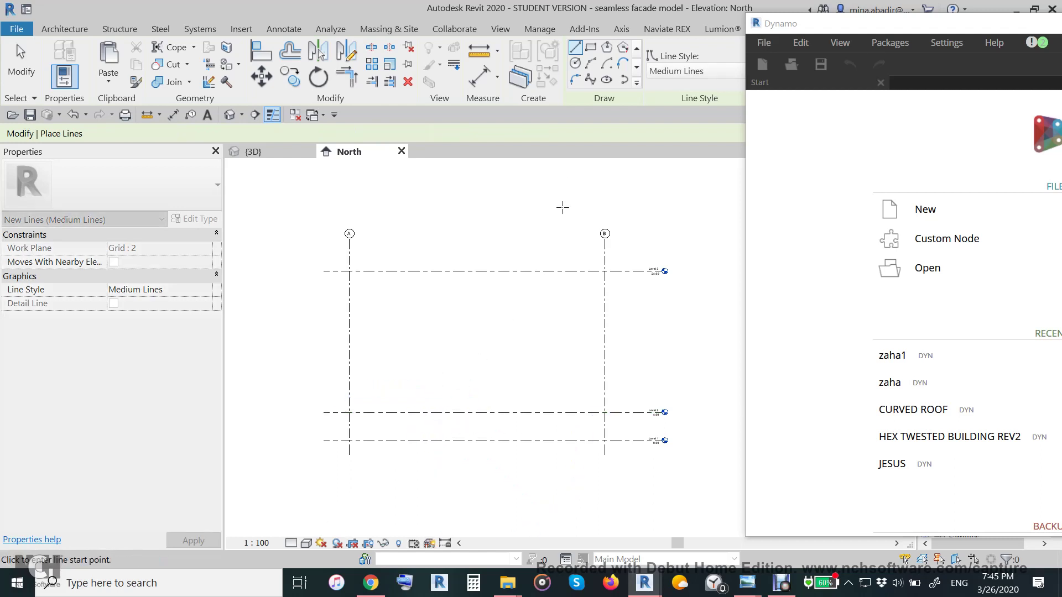
left_click(593, 81)
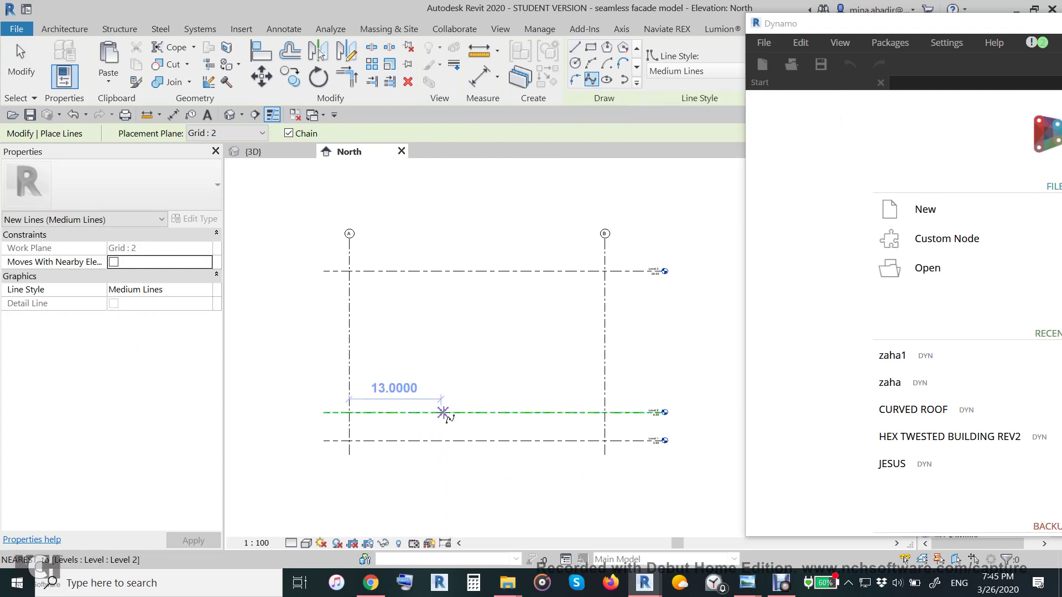
Step: Start the spline on Level 2 and run it up grid A to Level 3
left_click(382, 413)
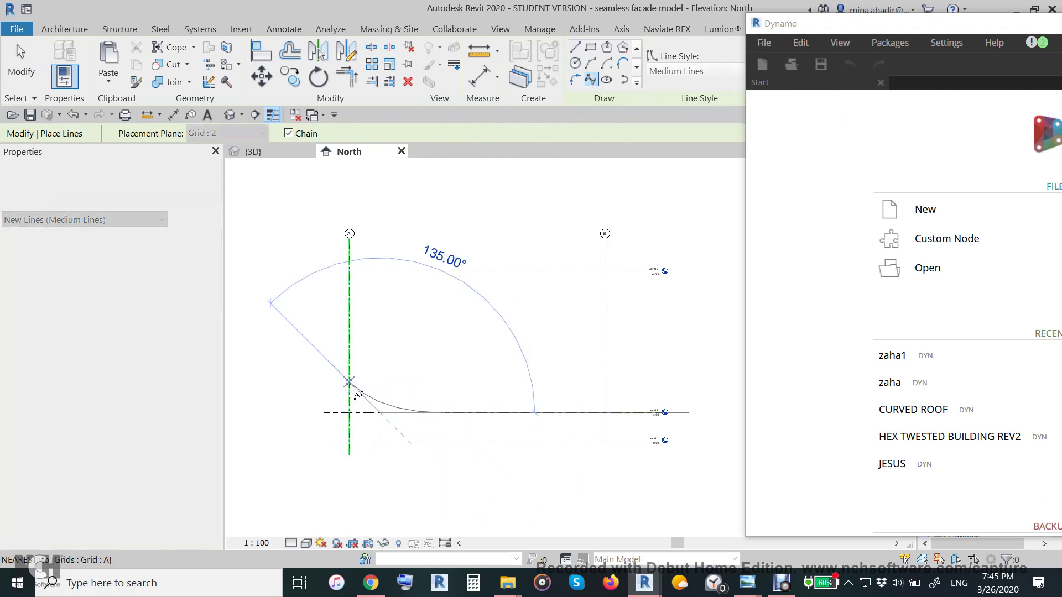
left_click(350, 381)
left_click(351, 339)
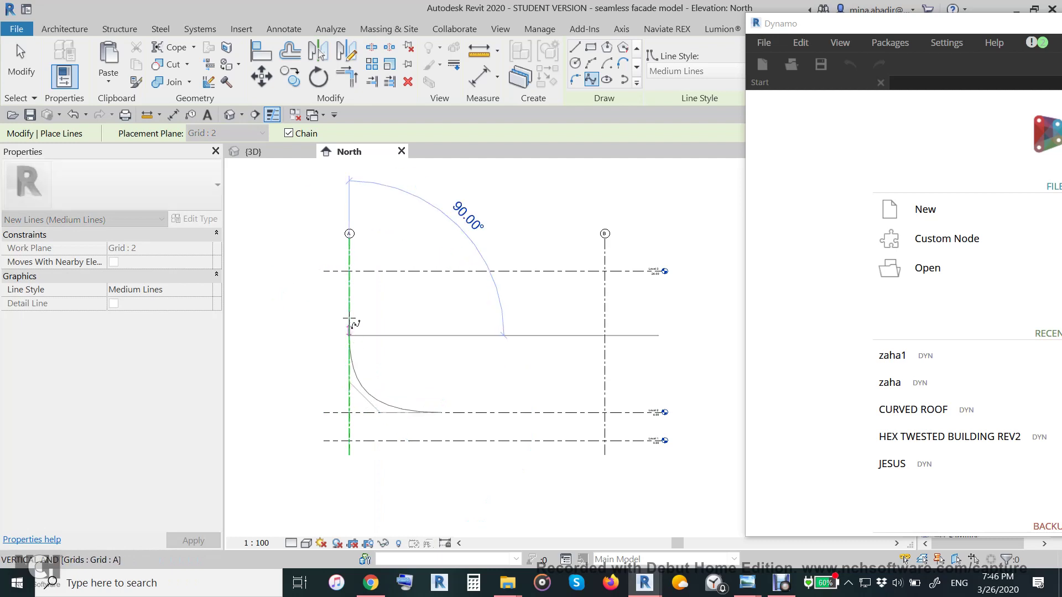
left_click(350, 302)
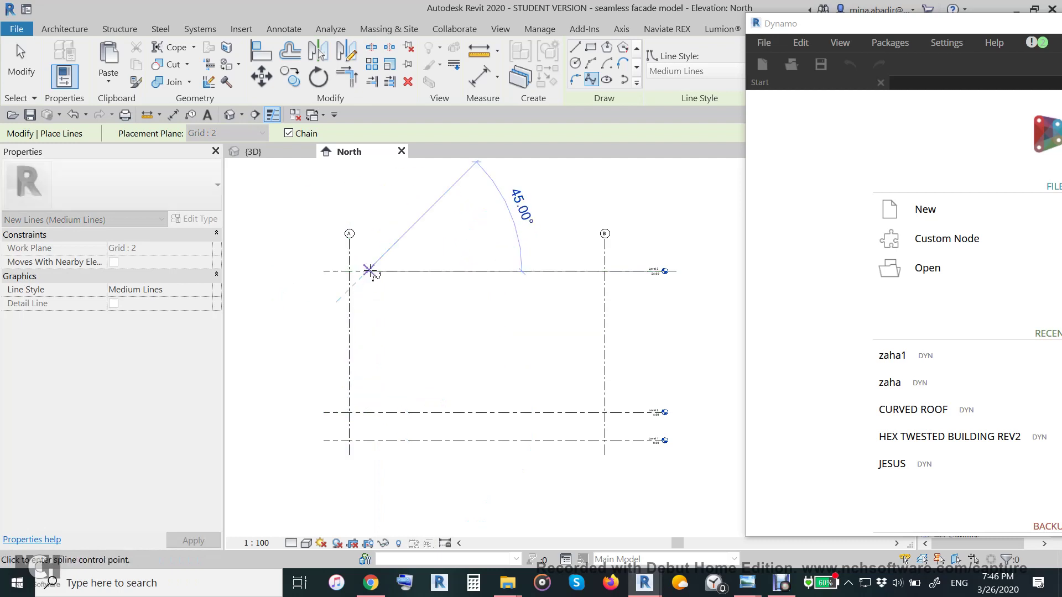
left_click(380, 260)
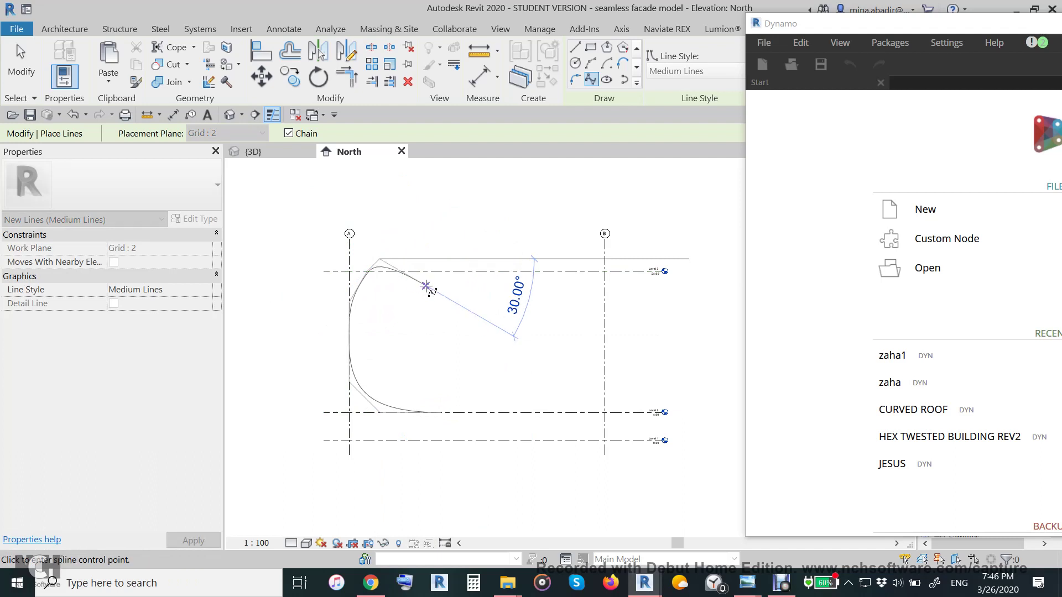
Step: Continue the spline down to grid B, curl it to Level 1 and finish
left_click(494, 342)
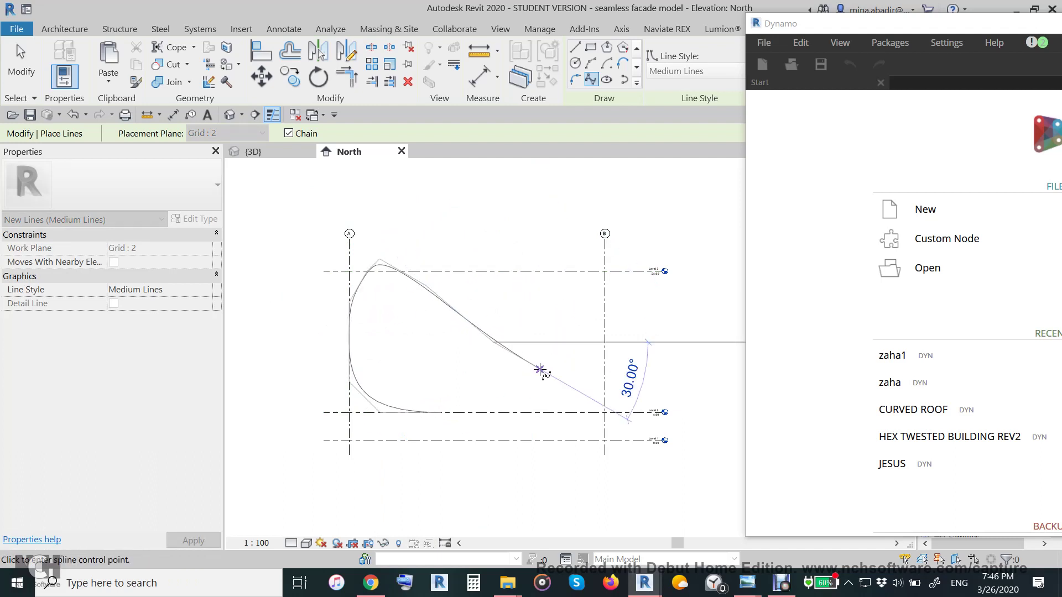
left_click(568, 385)
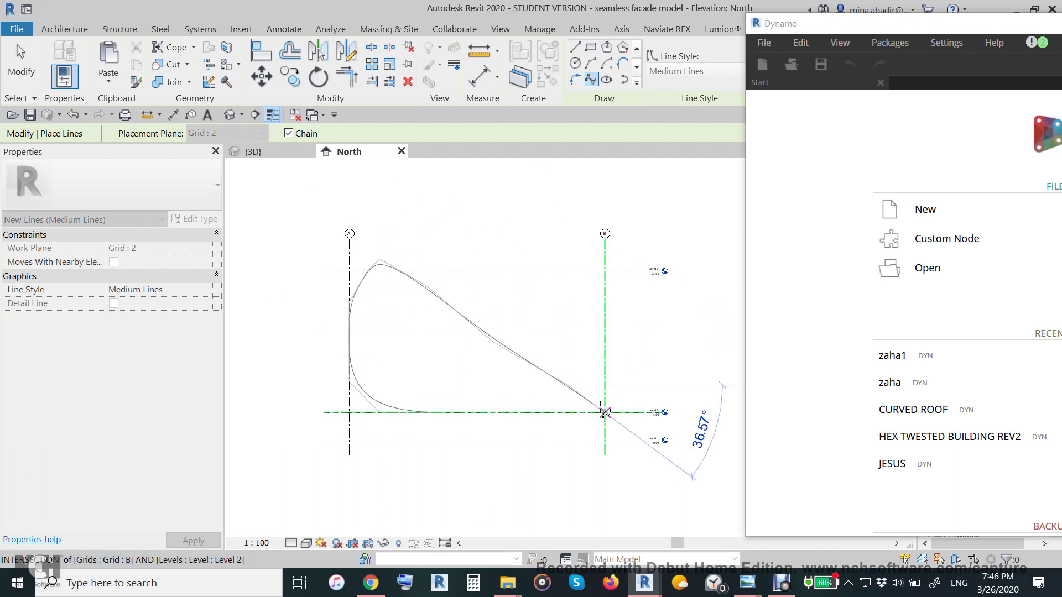
left_click(605, 411)
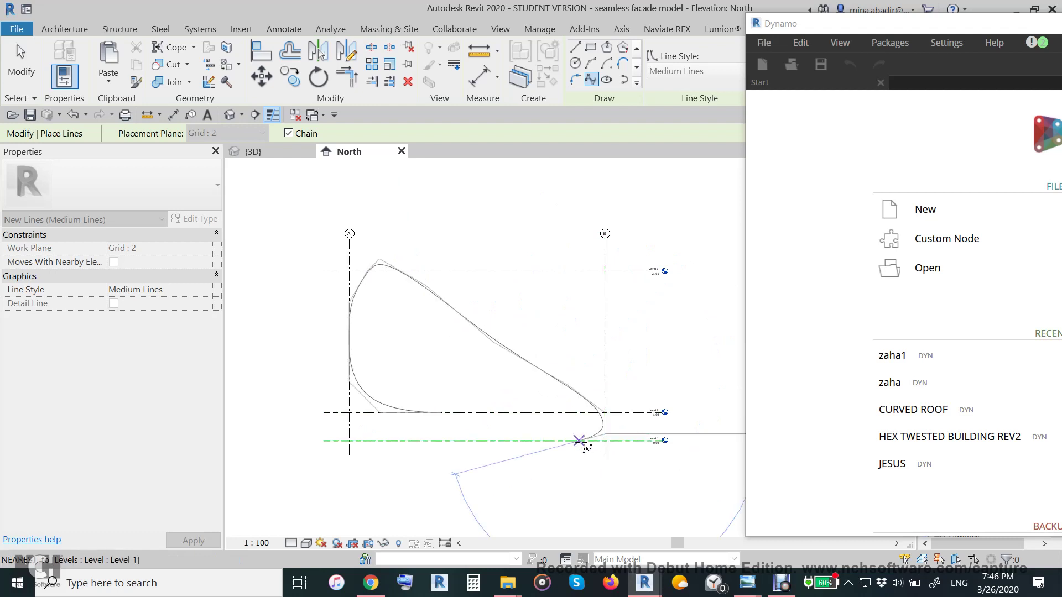
left_click(582, 441)
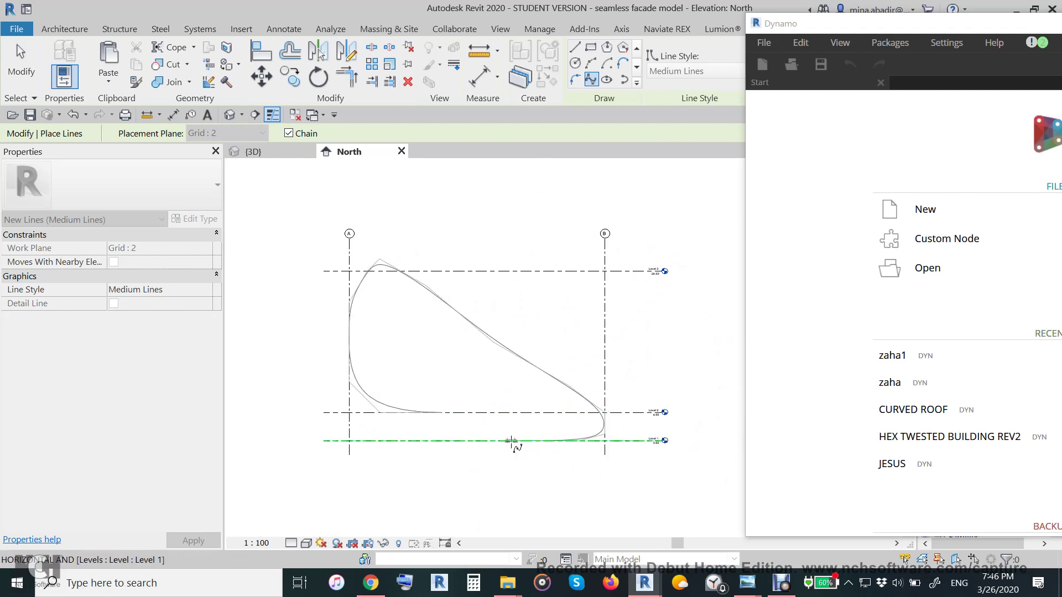
left_click(513, 444)
key("Escape")
key("Escape")
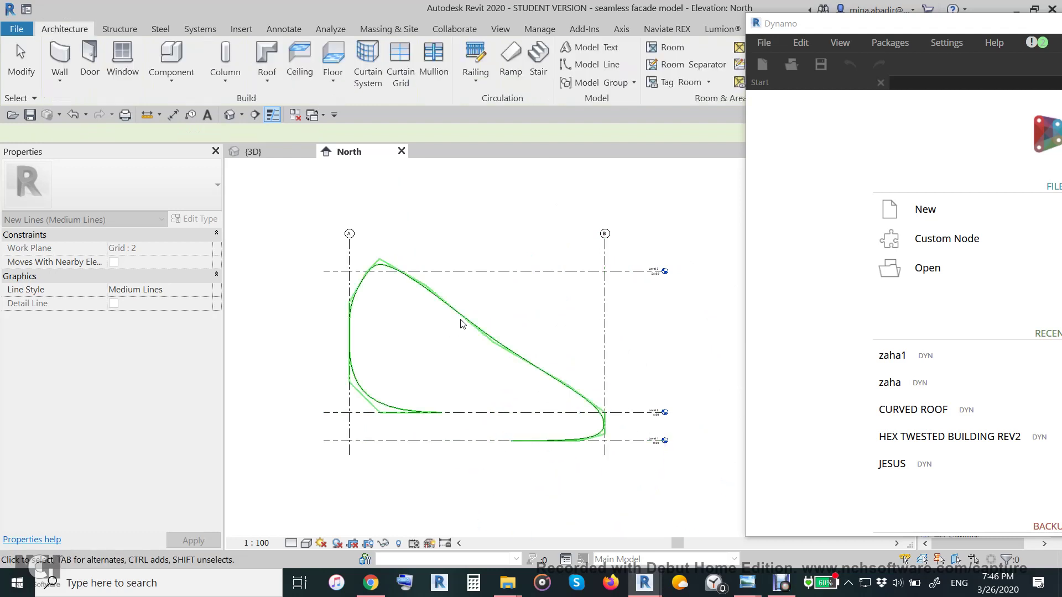
Step: Reshape the spline's sloping side and pull its top point toward grid A
left_click(414, 289)
scroll(432, 303, "up", 2)
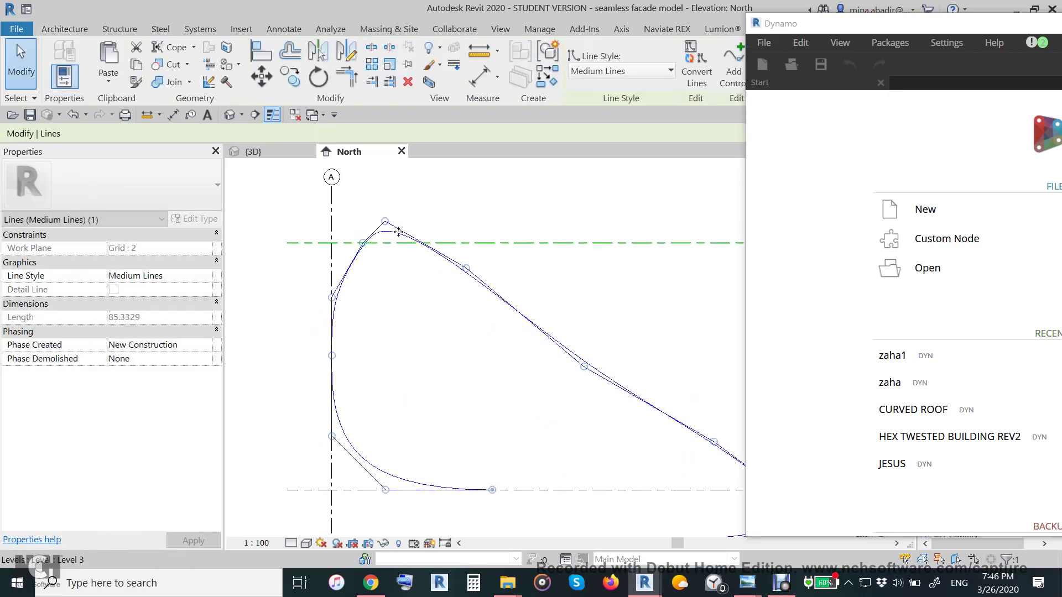
left_click_drag(386, 222, 420, 205)
left_click_drag(486, 268, 492, 263)
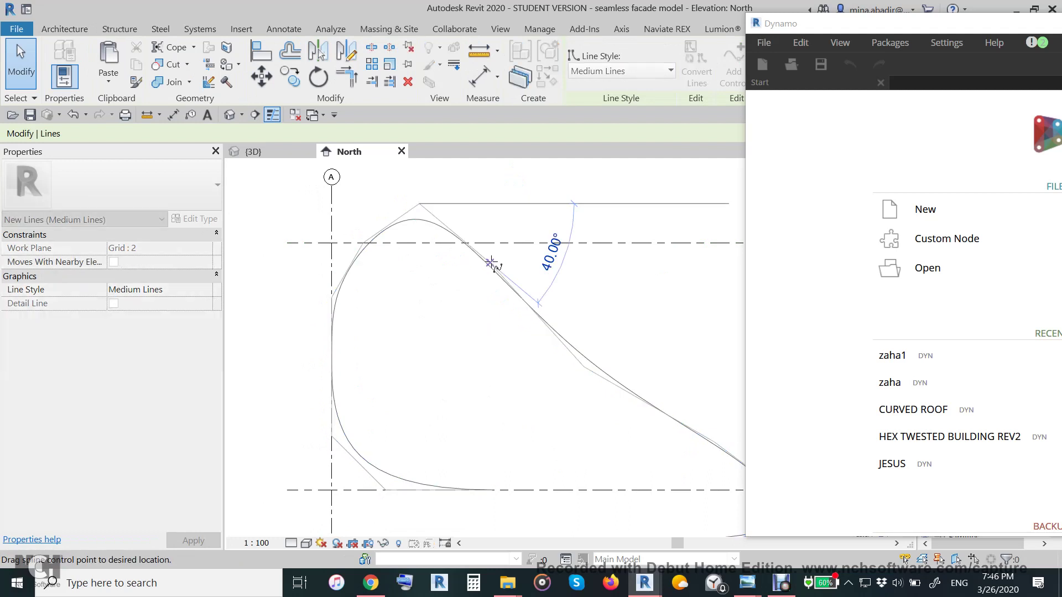
left_click_drag(462, 308, 462, 307)
scroll(420, 293, "down", 3)
left_click(390, 218)
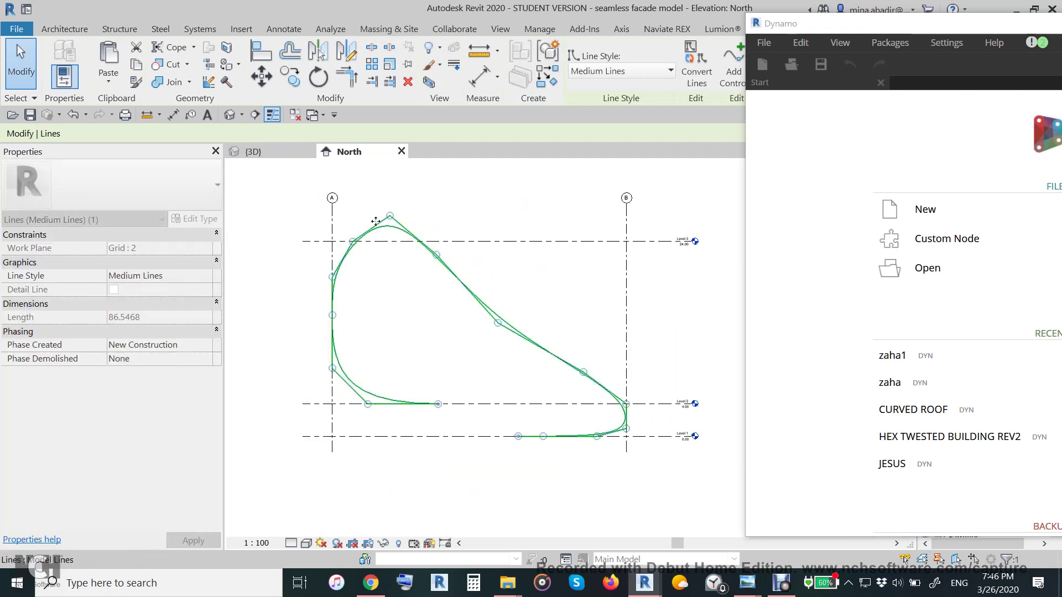
mouse_move(390, 219)
left_mouse_down()
mouse_move(362, 211)
mouse_move(347, 230)
mouse_move(356, 227)
left_mouse_up()
left_click_drag(436, 257, 430, 268)
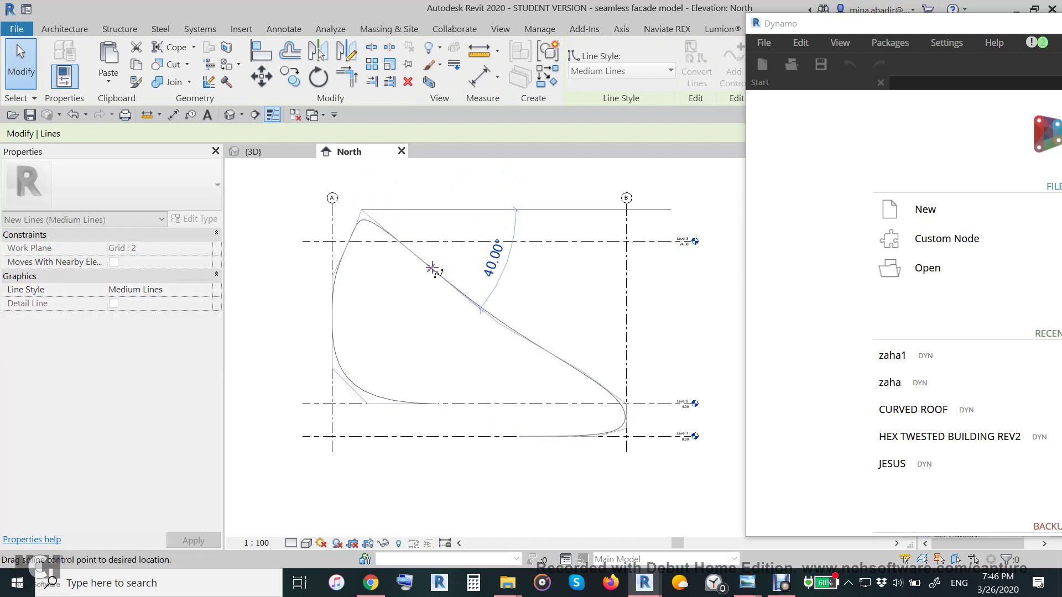
left_click(428, 321)
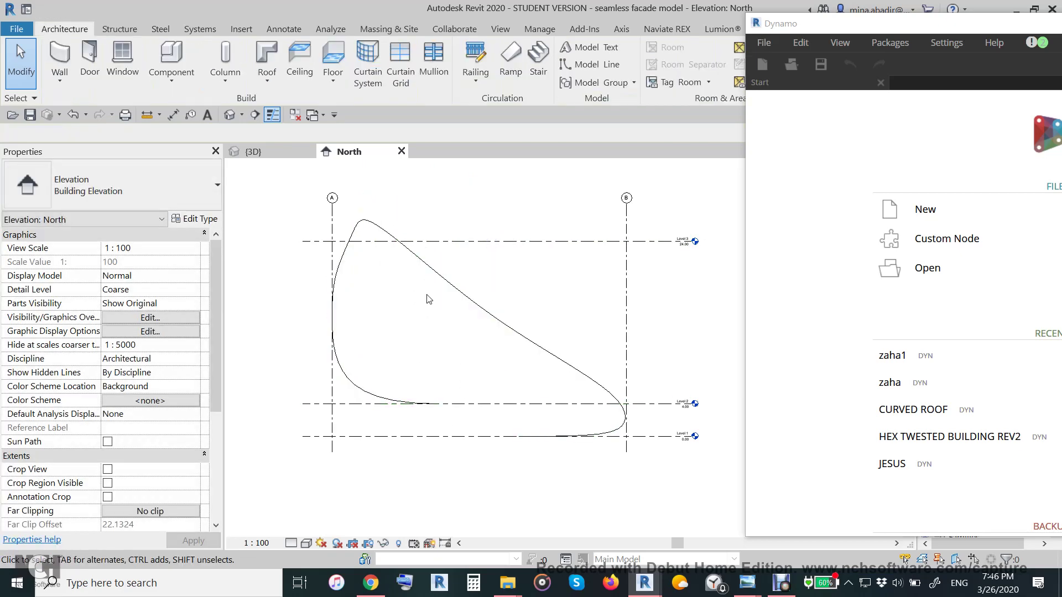
Step: Move the spline's top control point again, recenter the view and reselect the spline
left_click(514, 333)
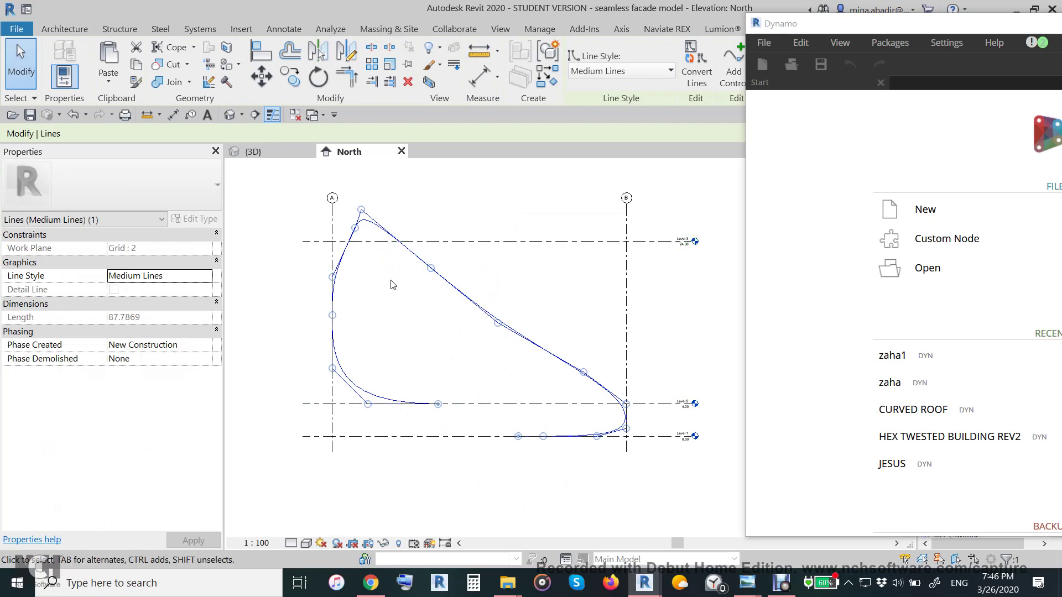
left_click(357, 206)
scroll(357, 207, "up", 2)
left_click(374, 228)
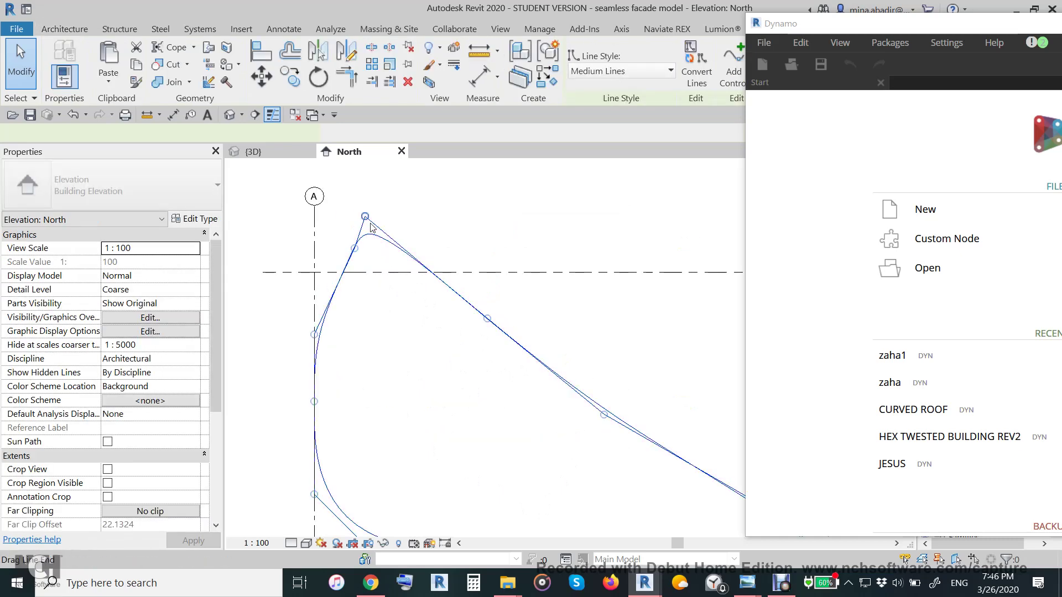
left_click_drag(362, 221, 404, 231)
left_click(418, 219)
scroll(482, 360, "down", 3)
middle_click_drag(481, 360, 464, 323)
left_click(429, 295)
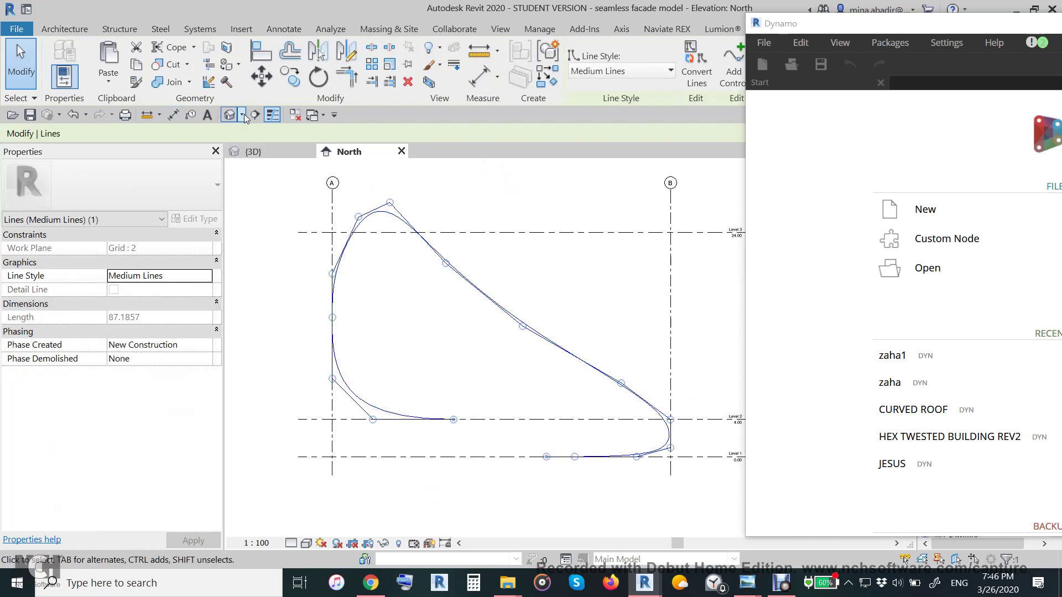
Step: Paste a copy of the spline aligned to the same place and select it
left_click(107, 80)
left_click(155, 223)
left_click(525, 345)
left_click(525, 335)
key("r")
key("o")
left_click(531, 411)
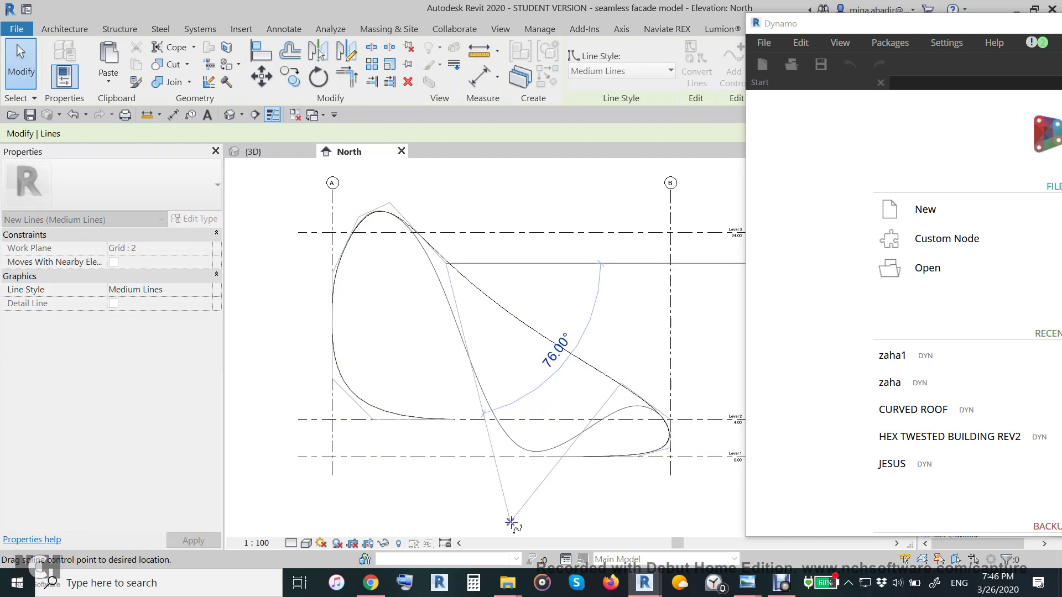
Step: Drag the copy's points below Level 1 and into a peak near the right grid
left_click_drag(516, 527, 521, 530)
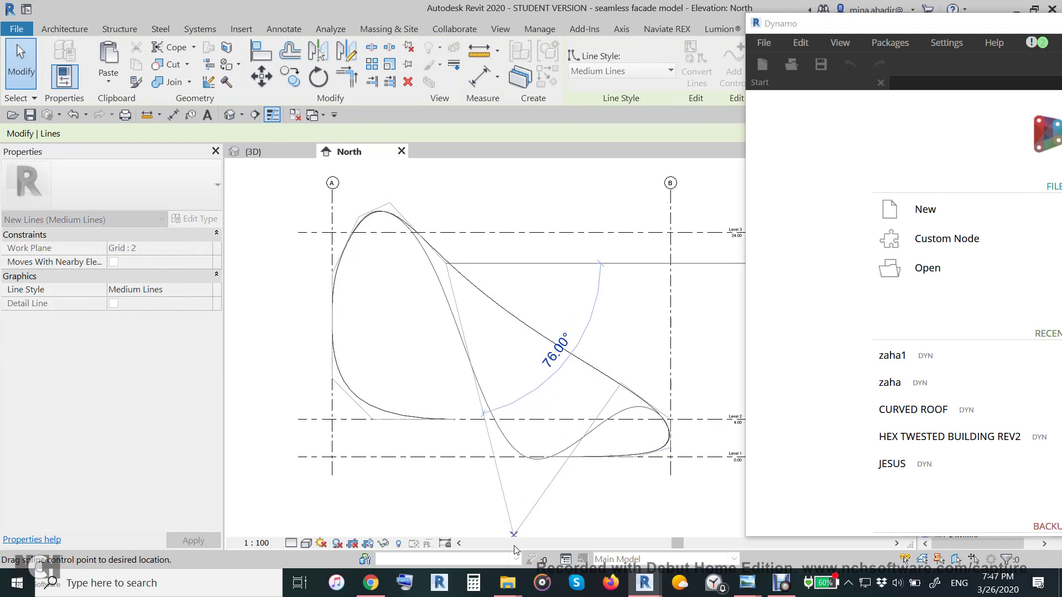
scroll(522, 489, "up", 2)
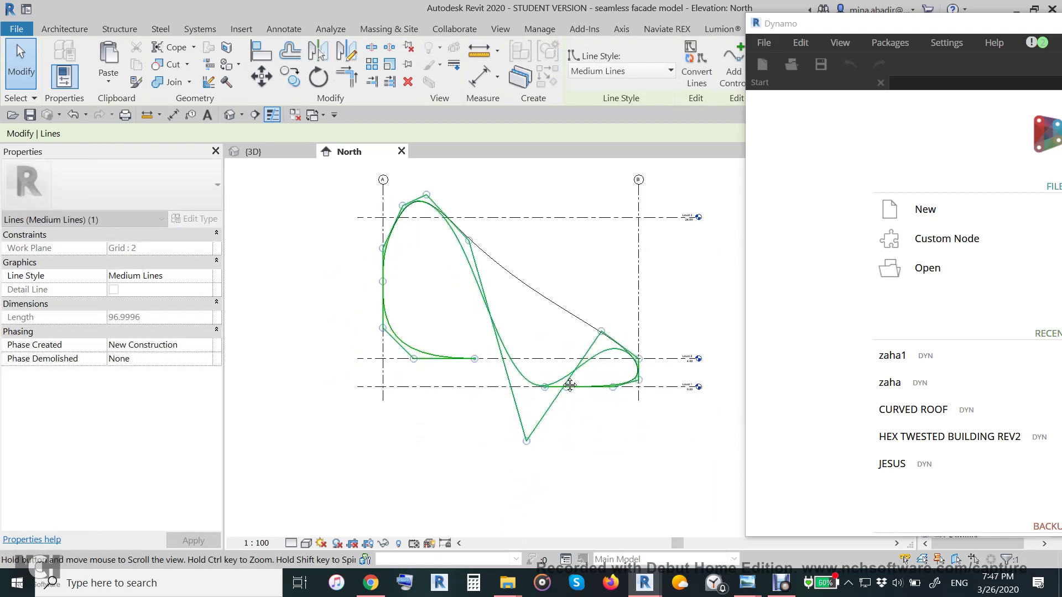
scroll(523, 446, "up", 2)
left_click_drag(513, 460, 514, 485)
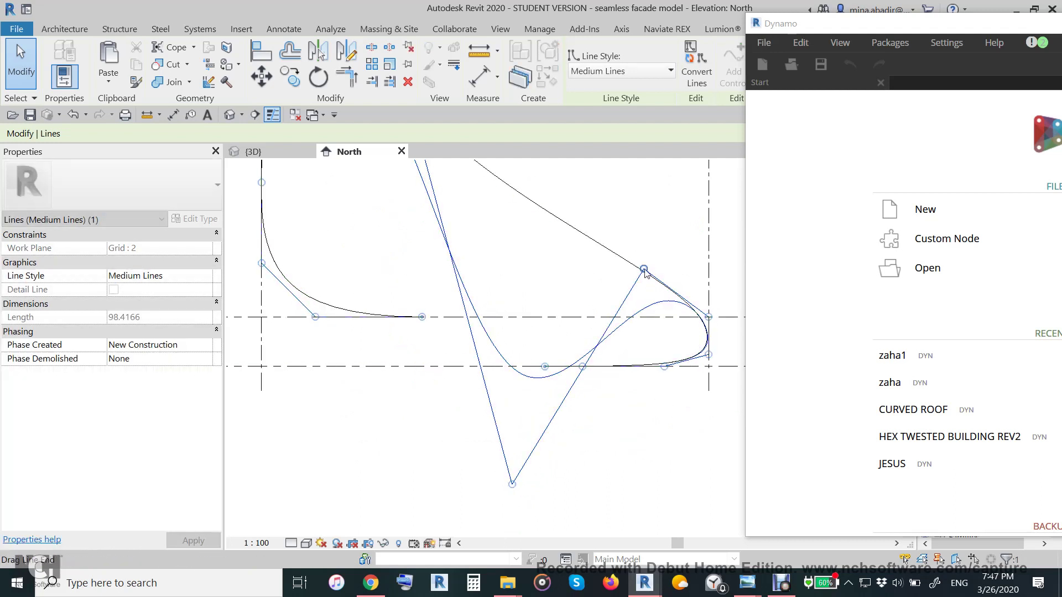
left_click_drag(649, 219, 631, 168)
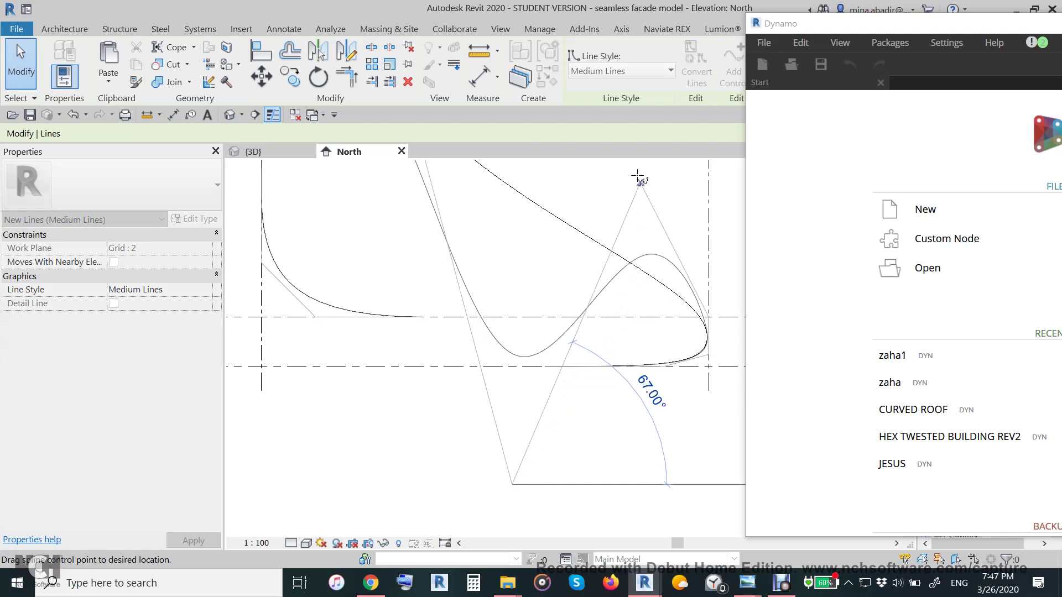
left_click_drag(630, 169, 641, 168)
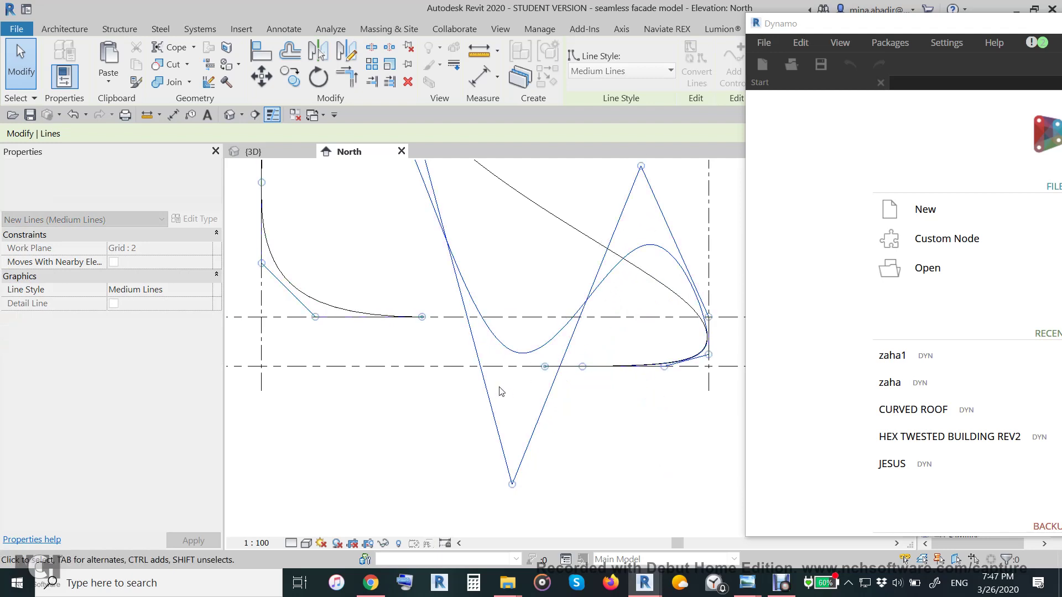
mouse_move(512, 484)
left_mouse_down()
mouse_move(516, 546)
mouse_move(523, 526)
left_mouse_up()
scroll(522, 526, "down", 3)
scroll(565, 444, "down", 1)
scroll(547, 457, "down", 1)
left_click(580, 472)
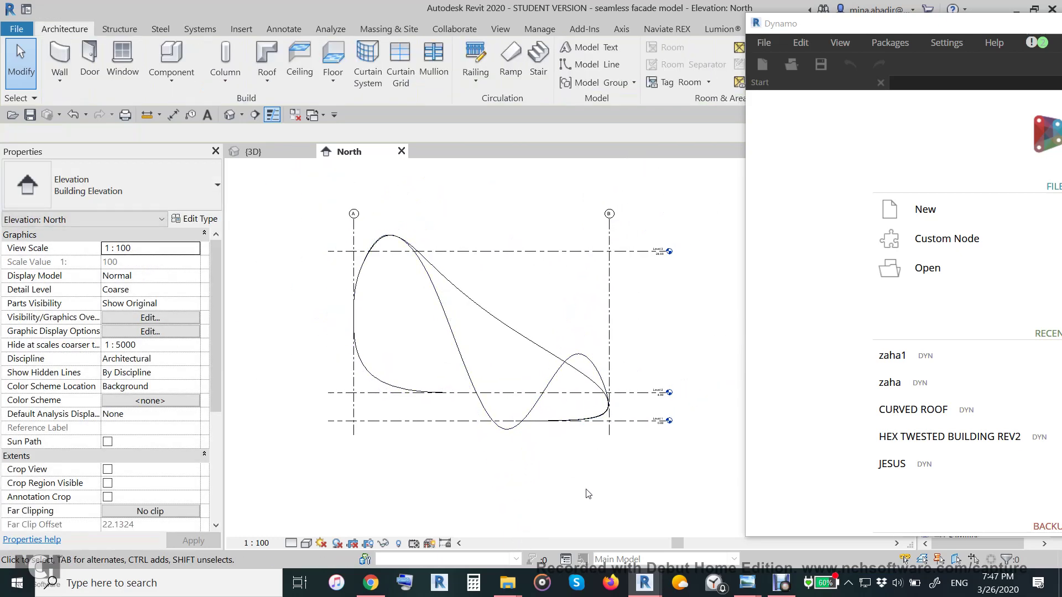
Step: Move the Dynamo window beside the elevation and start a new blank graph
left_click_drag(881, 29, 711, 27)
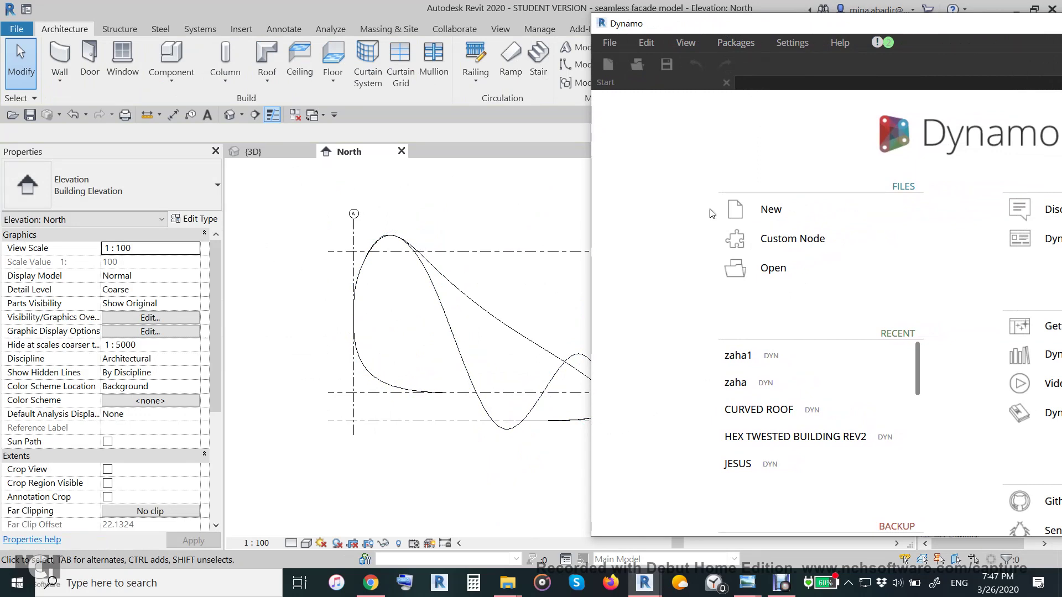
left_click_drag(685, 29, 750, 28)
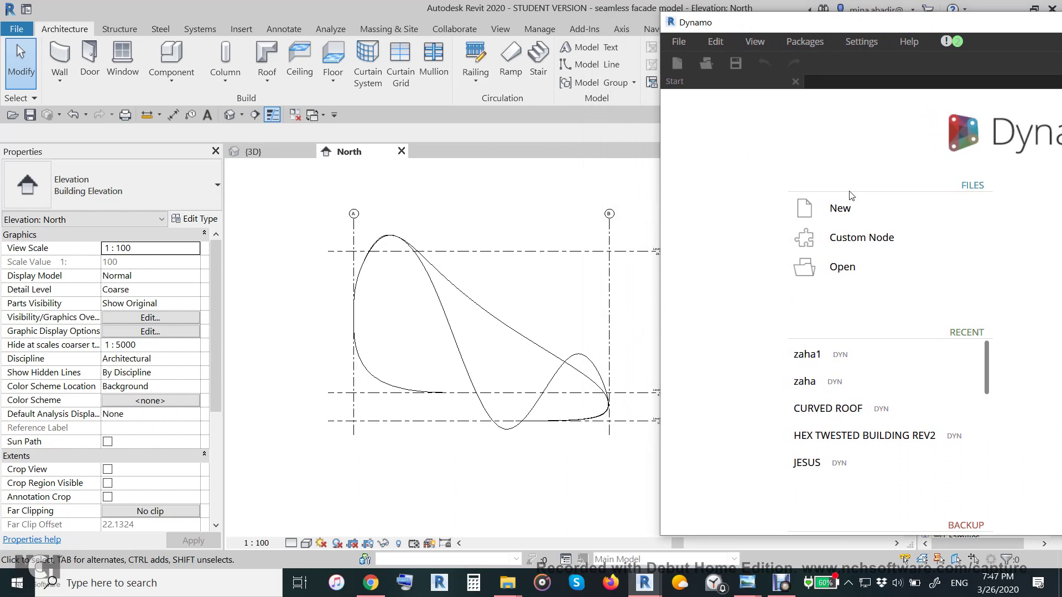
mouse_move(864, 32)
left_mouse_down()
mouse_move(876, 28)
mouse_move(794, 22)
left_mouse_up()
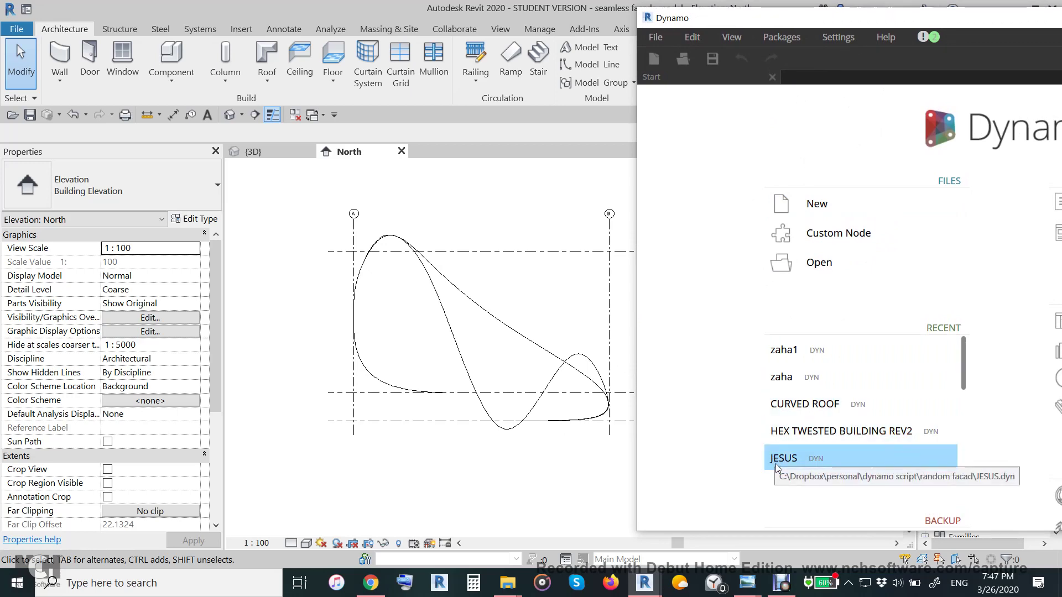
left_click(818, 208)
type("family")
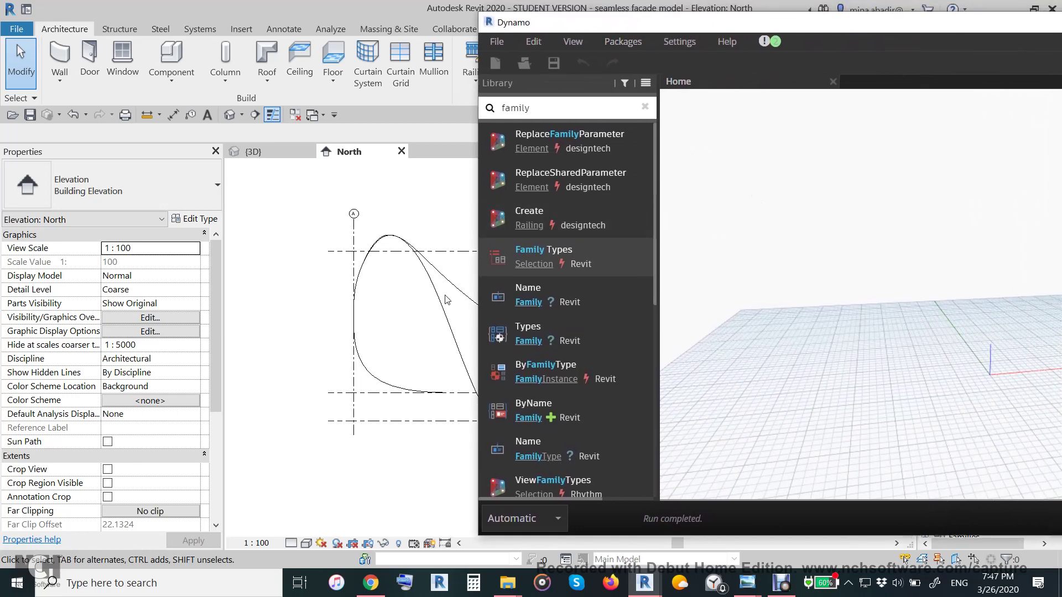
Step: Place a Select Model Element node and pick the facade spline as Element 453835
left_click(645, 107)
type("se")
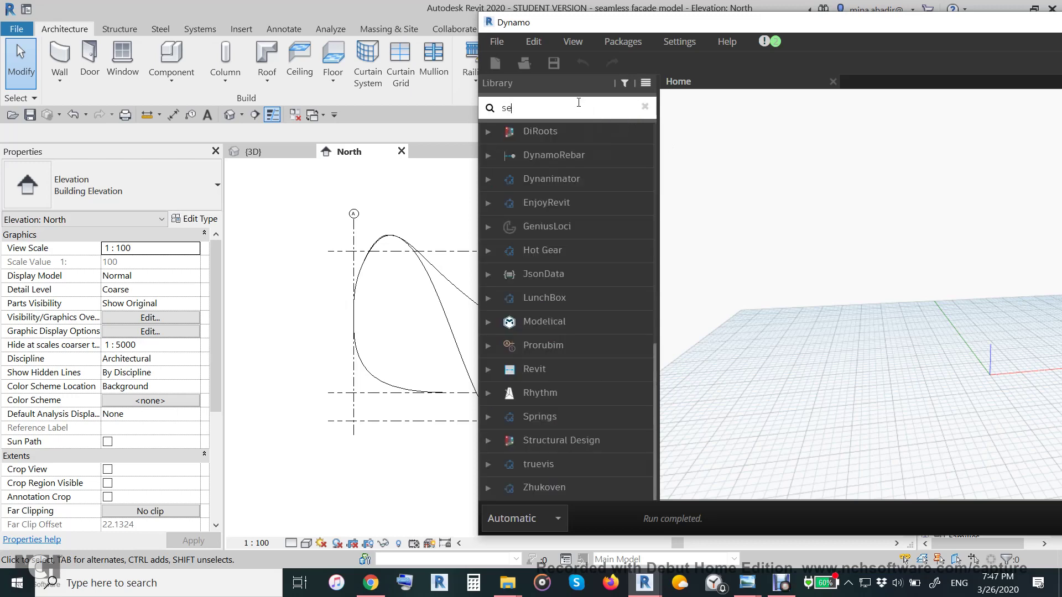
type("lect")
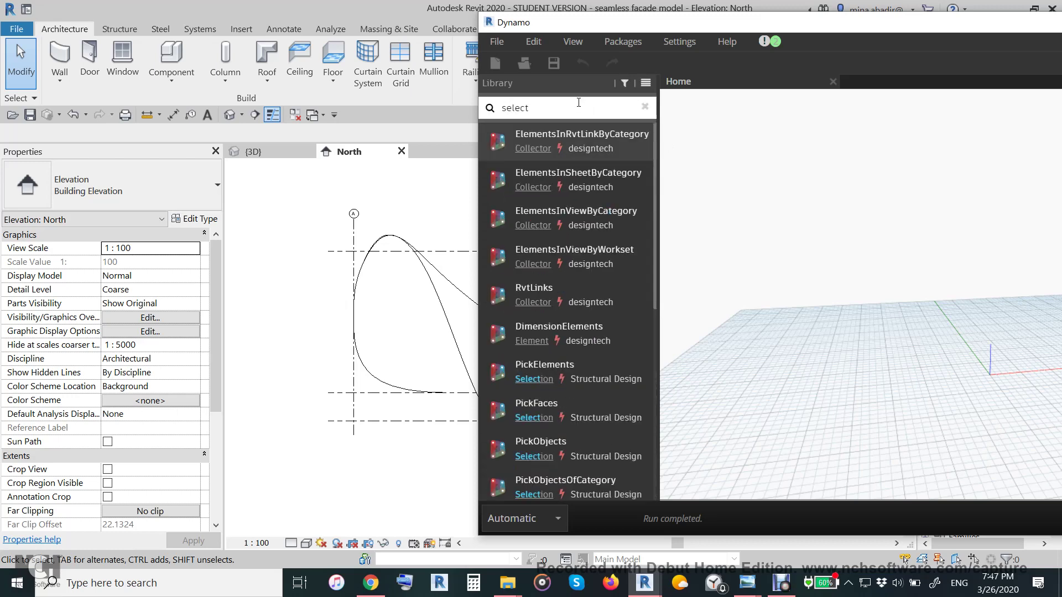
type(" model")
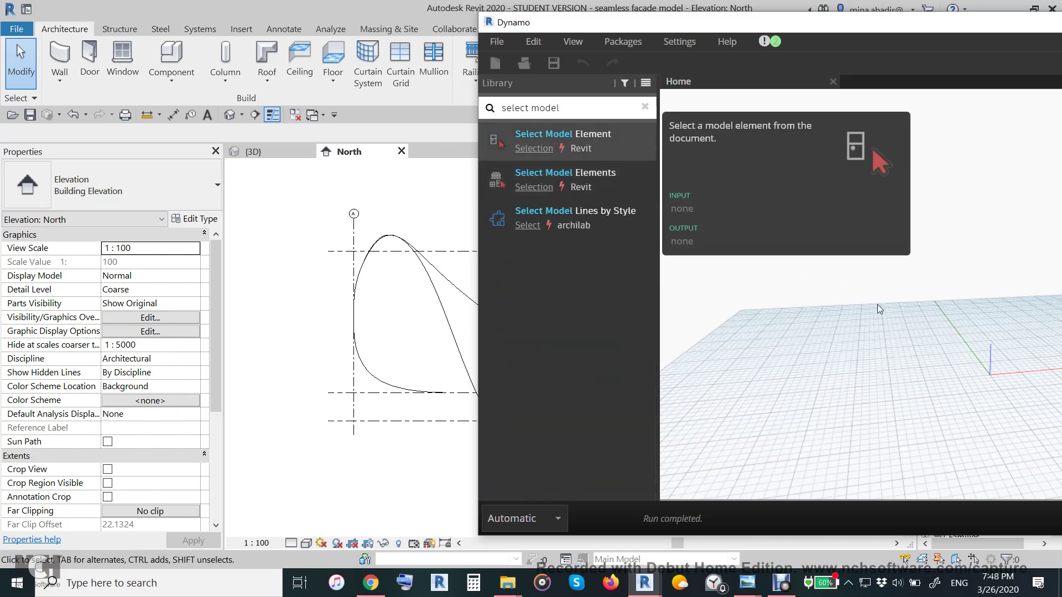
mouse_move(993, 336)
left_mouse_down()
mouse_move(745, 278)
mouse_move(717, 288)
left_mouse_up()
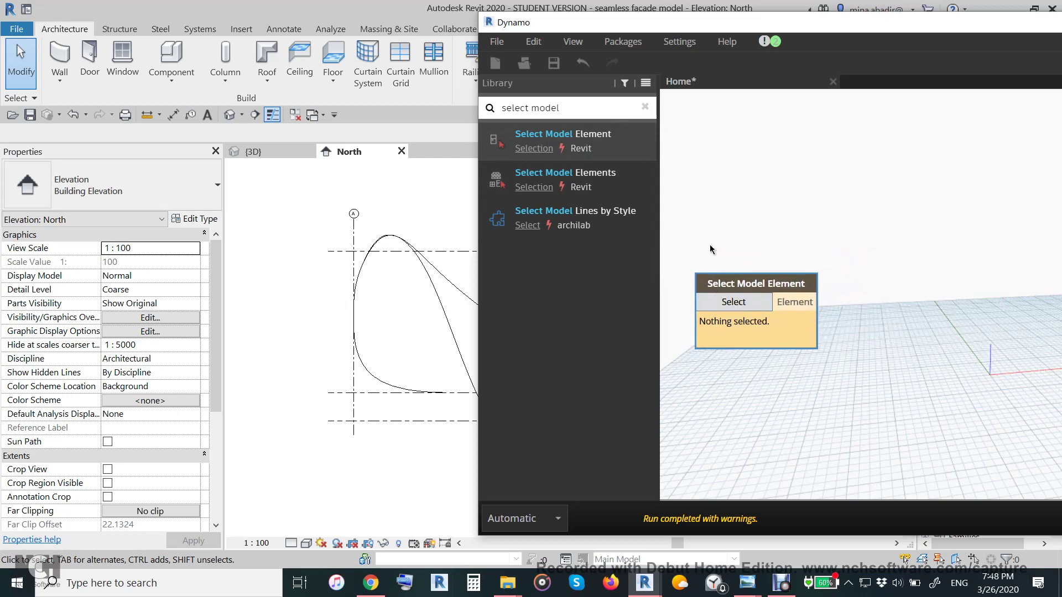
left_click(733, 302)
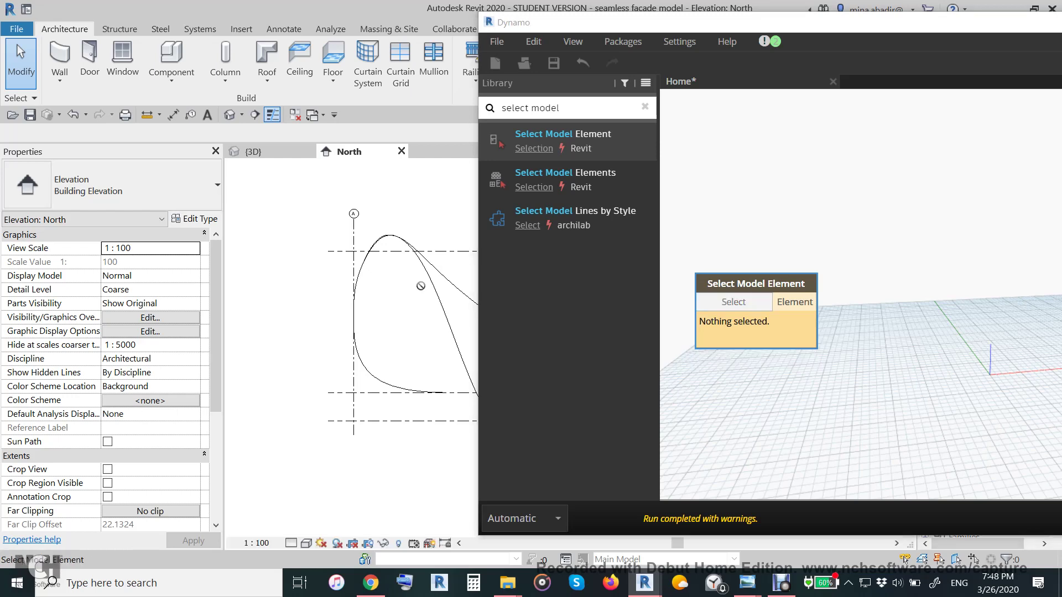
left_click(452, 284)
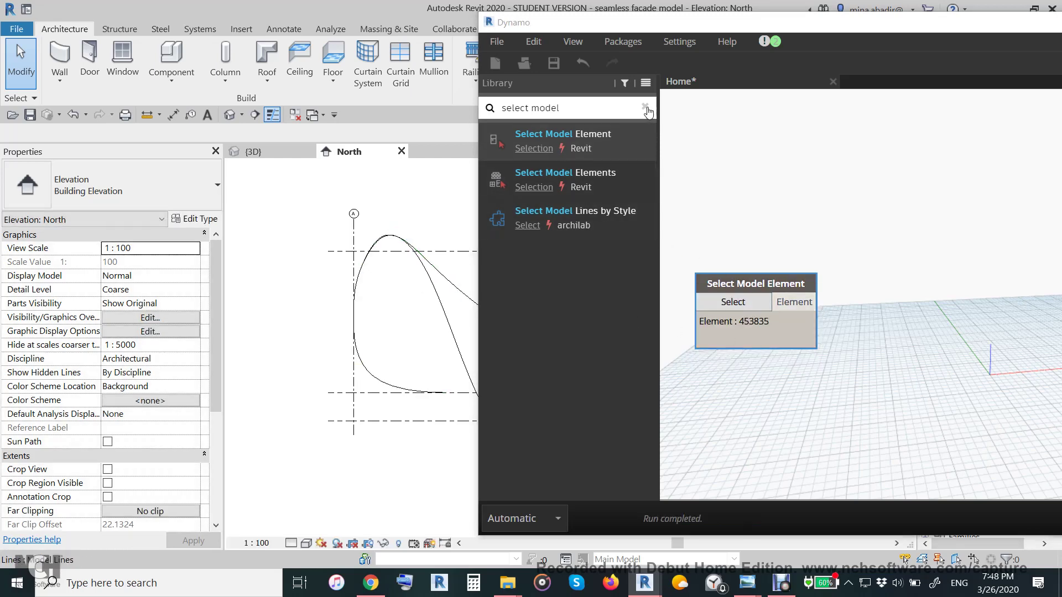
left_click(645, 107)
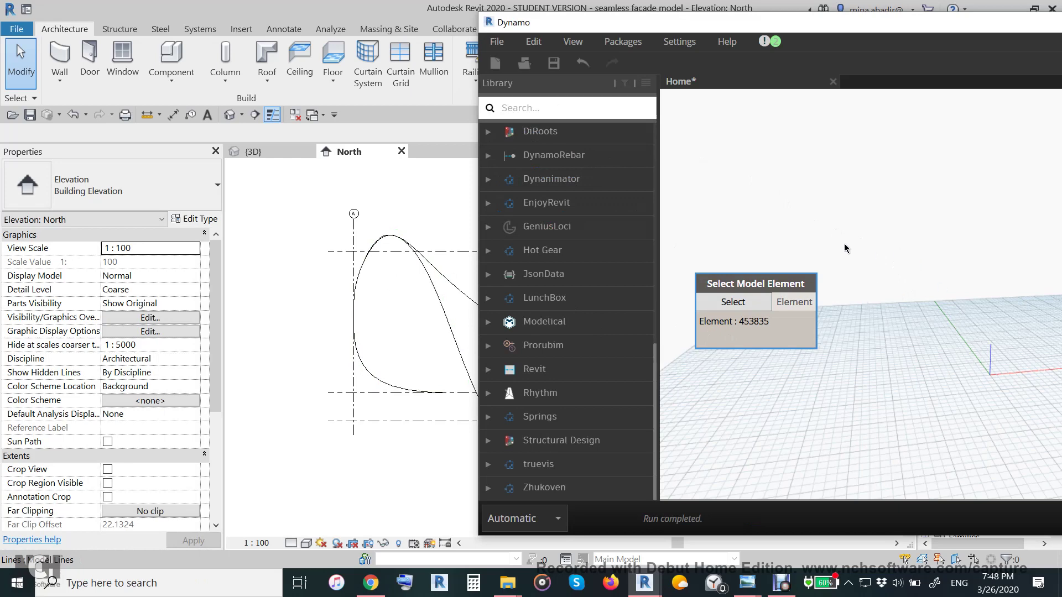
Step: Add an Element.Curves node and wire the selected element into it
left_click(525, 106)
type("element.c")
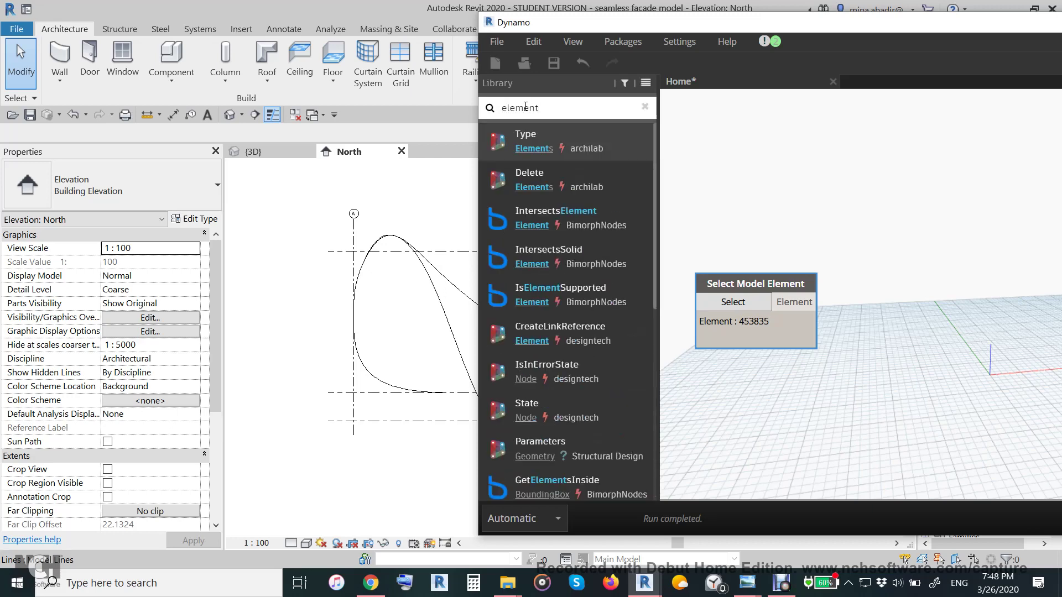
type("ur")
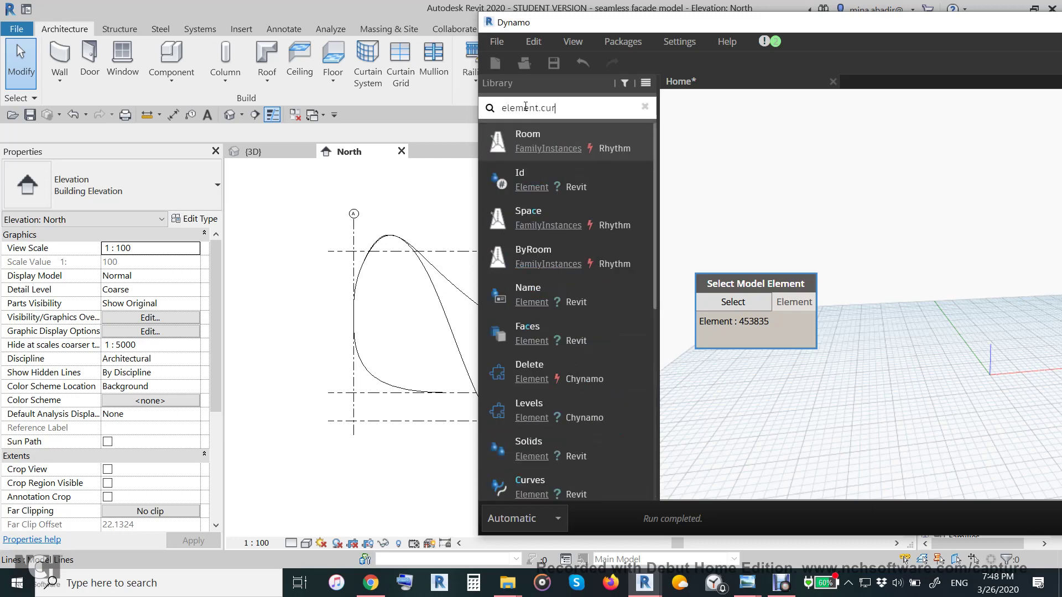
left_click(550, 152)
mouse_move(947, 285)
left_mouse_down()
mouse_move(911, 302)
mouse_move(888, 296)
left_mouse_up()
left_click(818, 302)
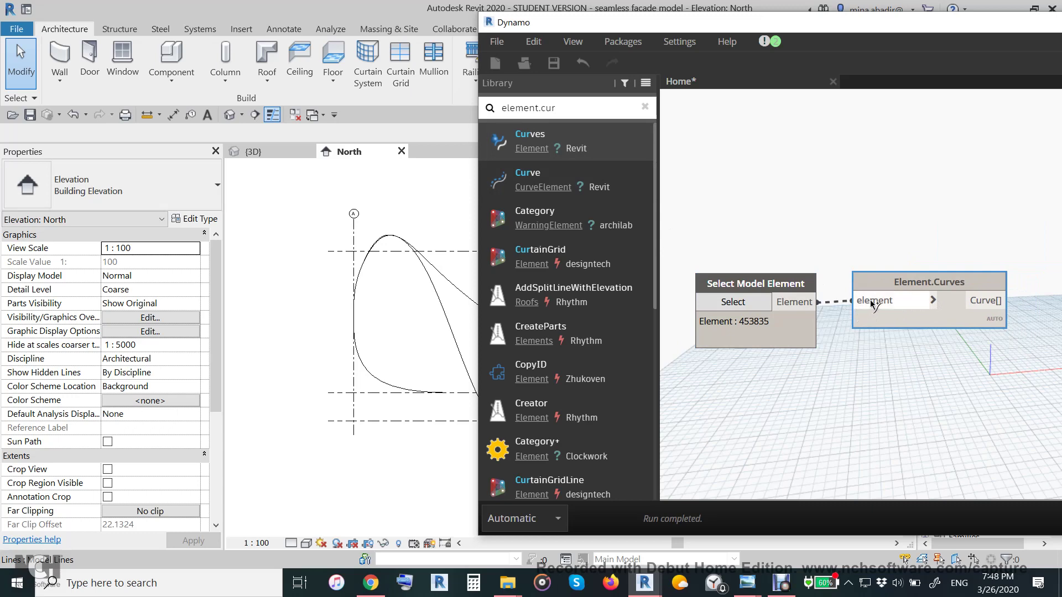
left_click(871, 302)
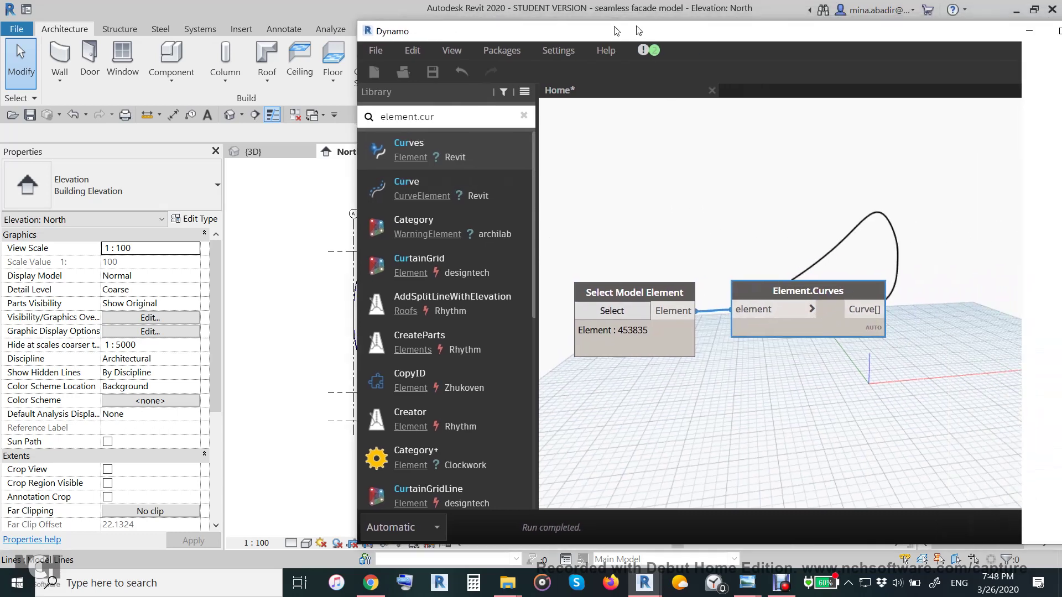
Step: Orbit the 3D preview to inspect the curve, then tidy the node layout
left_click_drag(760, 16, 573, 27)
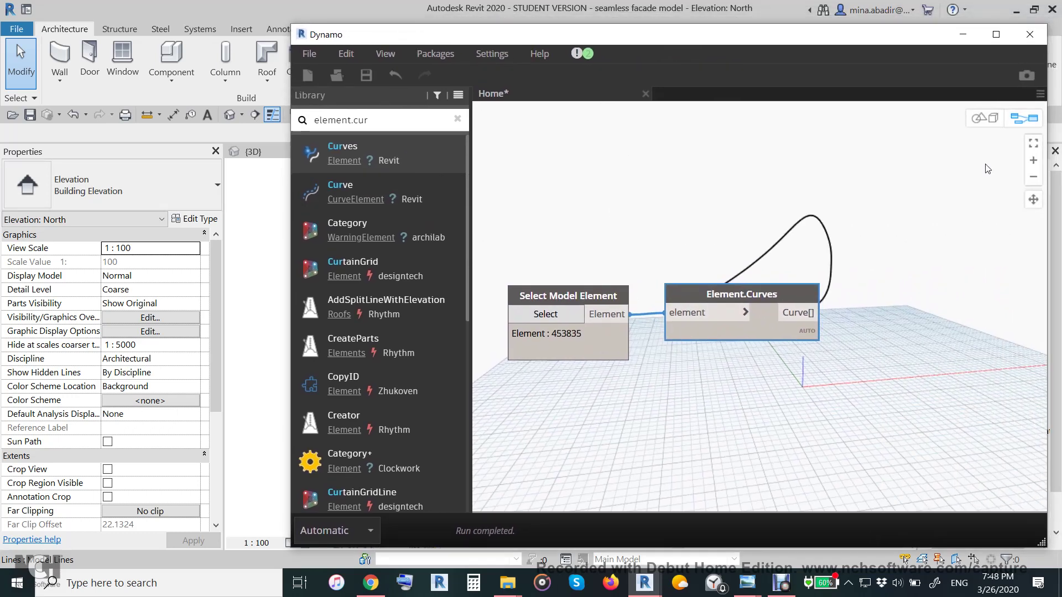
left_click(986, 121)
left_click_drag(868, 376, 1027, 478)
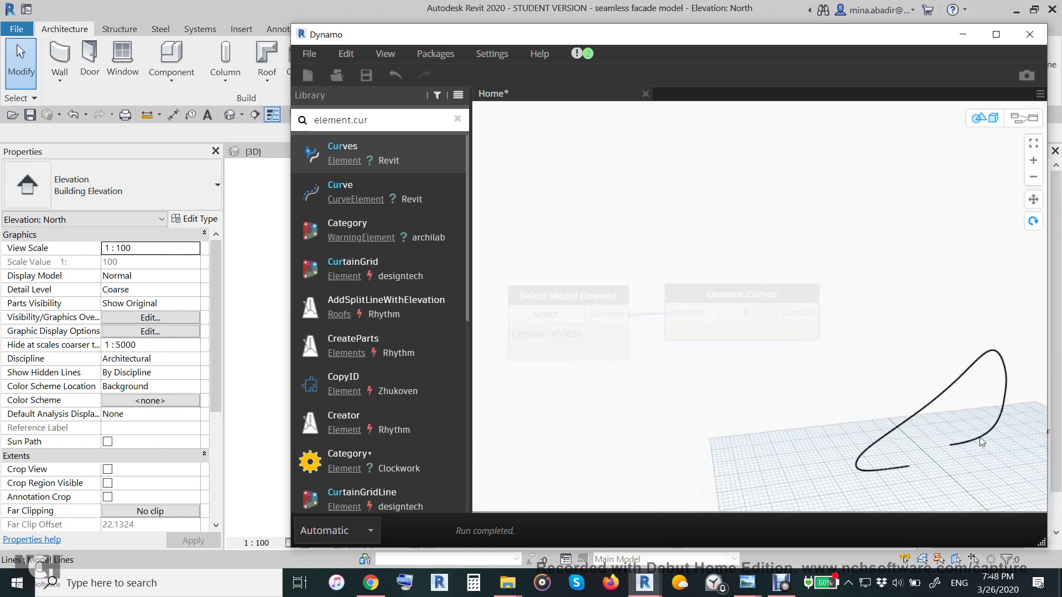
left_click(1028, 118)
scroll(688, 257, "up", 3)
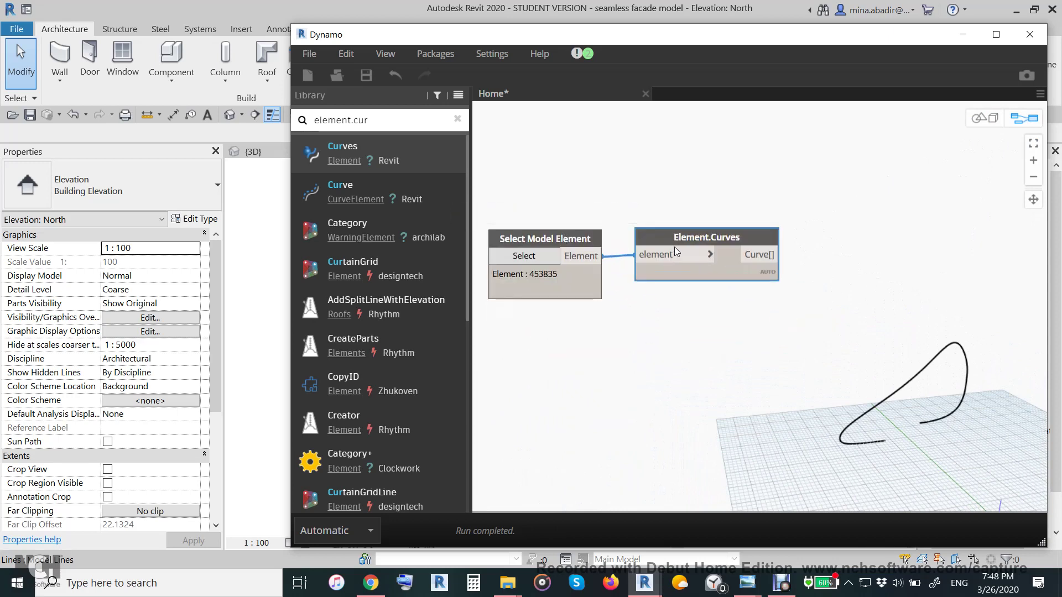
left_click_drag(675, 241, 663, 245)
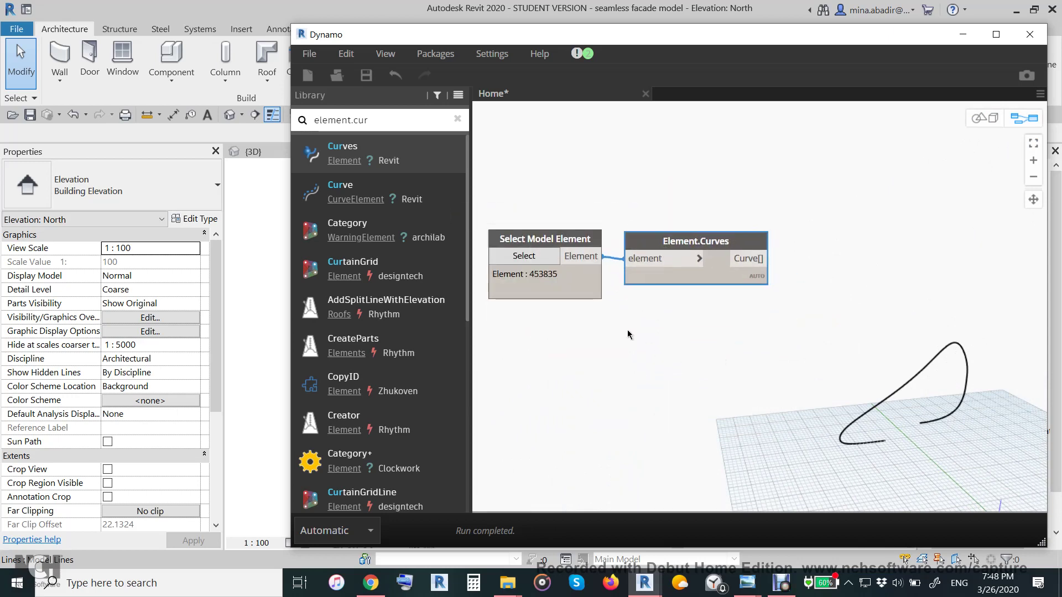
scroll(611, 332, "down", 3)
Step: Duplicate the node pair and point the copy at the wavy spline, element 454093
left_click_drag(750, 246, 532, 351)
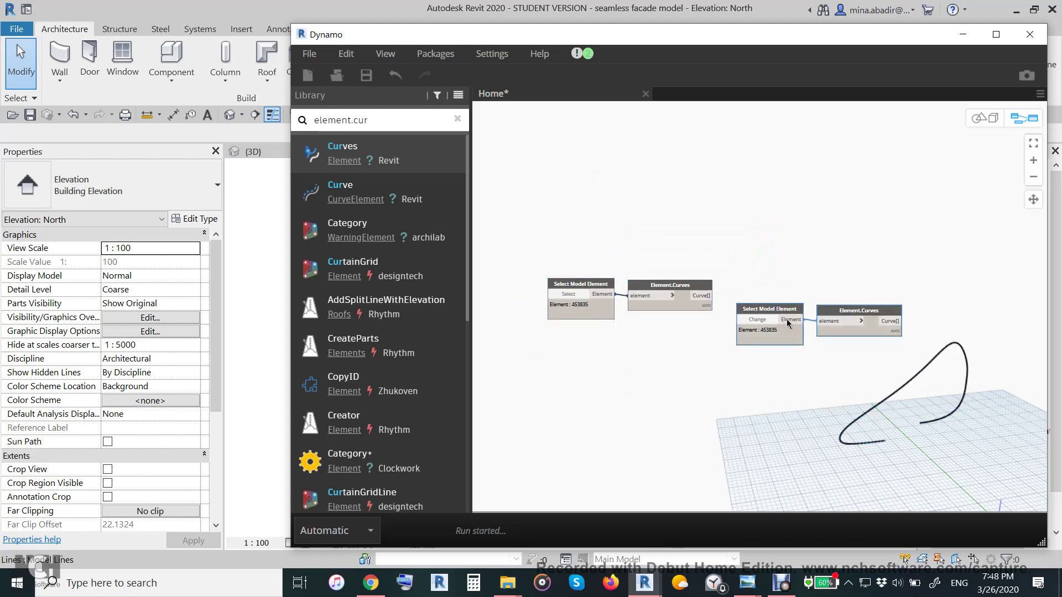
key("ctrl+c")
key("ctrl+v")
mouse_move(736, 283)
left_mouse_down()
mouse_move(590, 186)
mouse_move(595, 207)
left_mouse_up()
left_click_drag(511, 39, 807, 107)
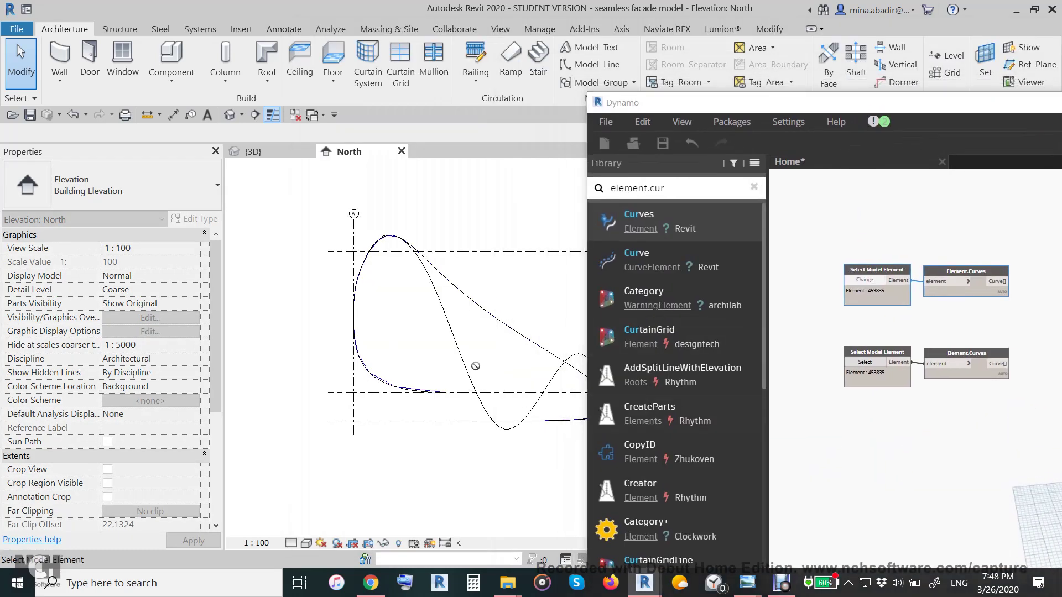
left_click(465, 383)
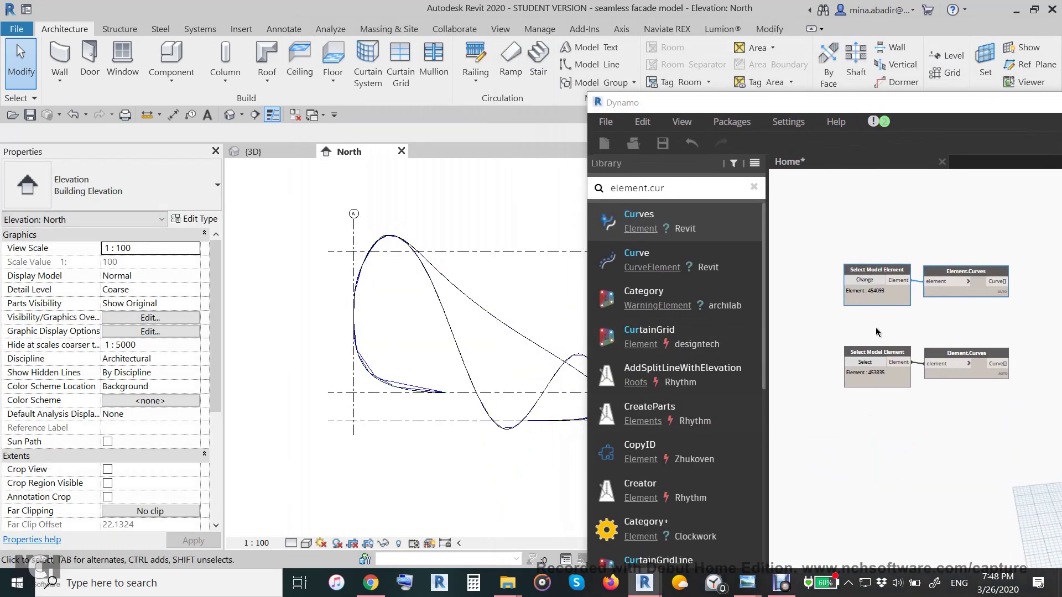
left_click_drag(781, 113, 503, 47)
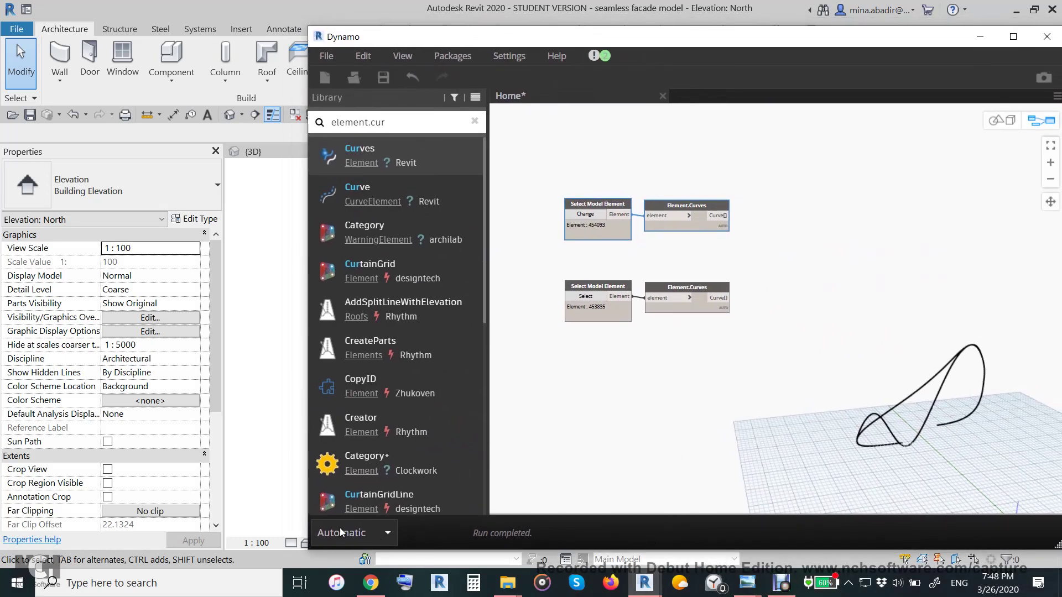
Step: Set the run mode to Manual and turn off Preview on the top Element.Curves node
left_click(369, 535)
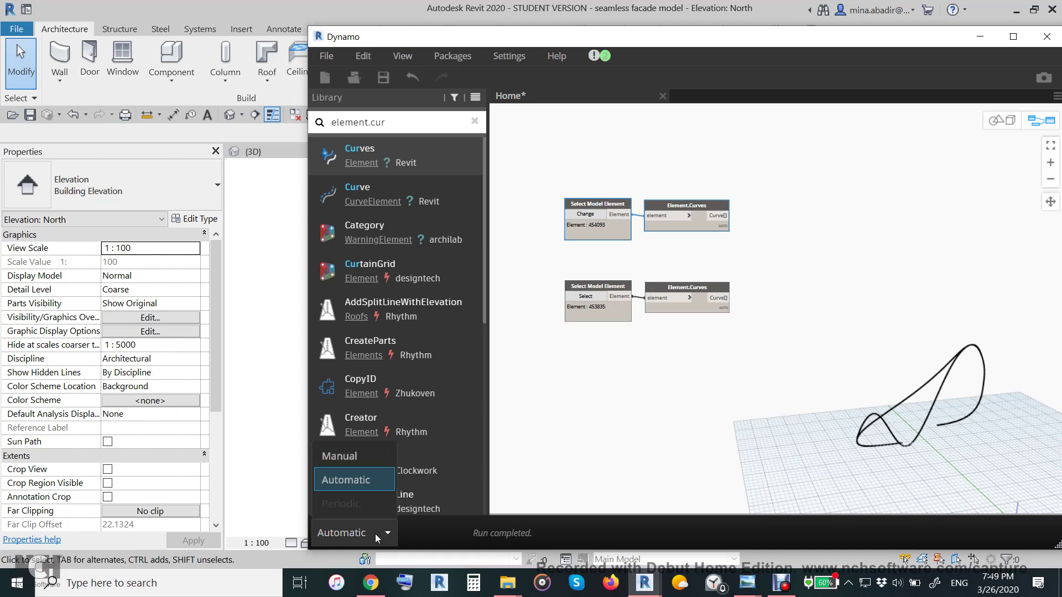
left_click(359, 458)
left_click(585, 458)
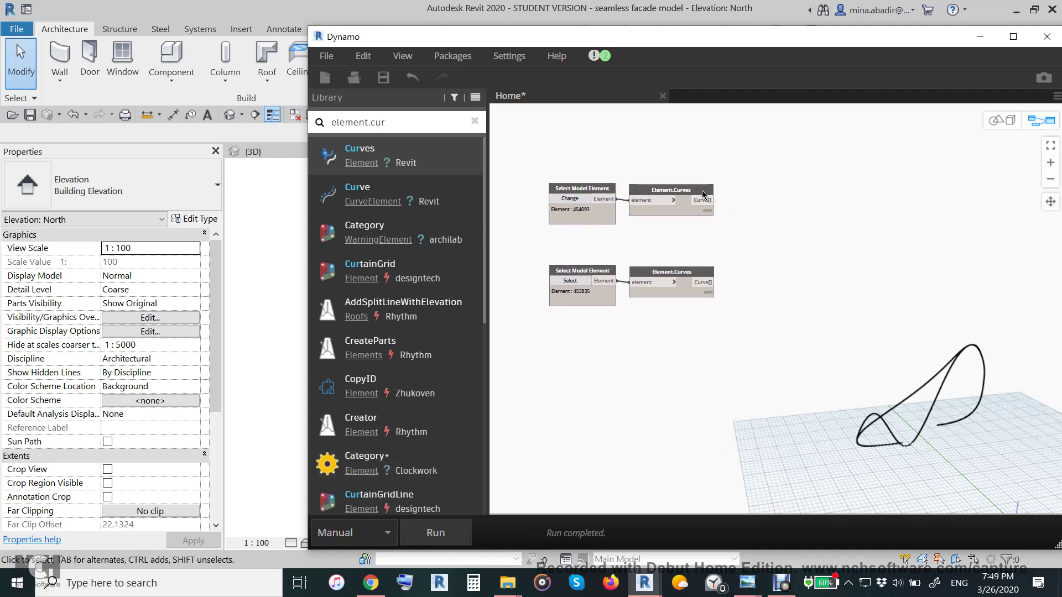
left_click(703, 193)
right_click(703, 192)
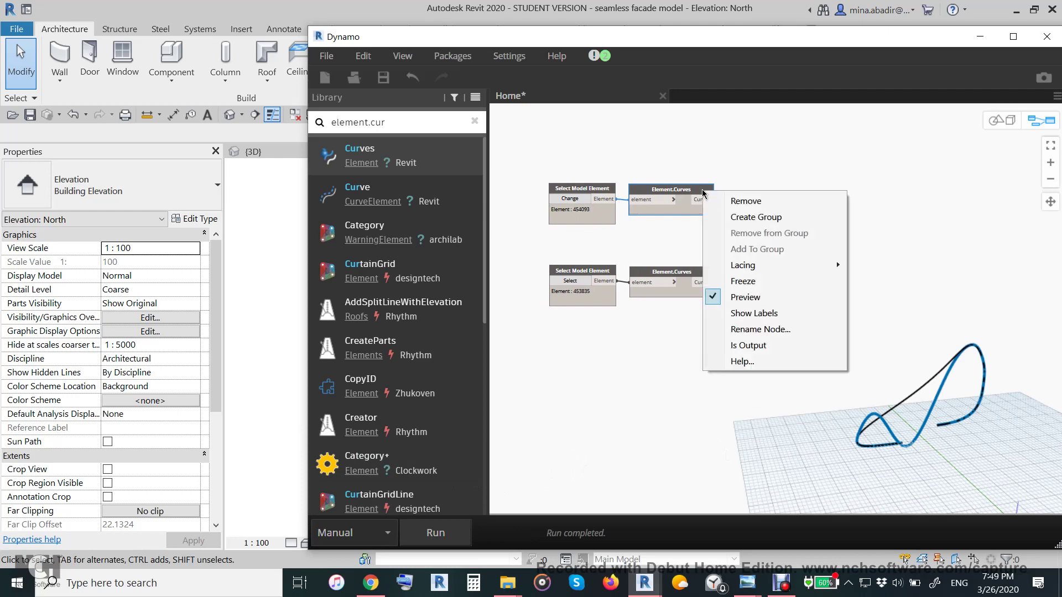
left_click(769, 299)
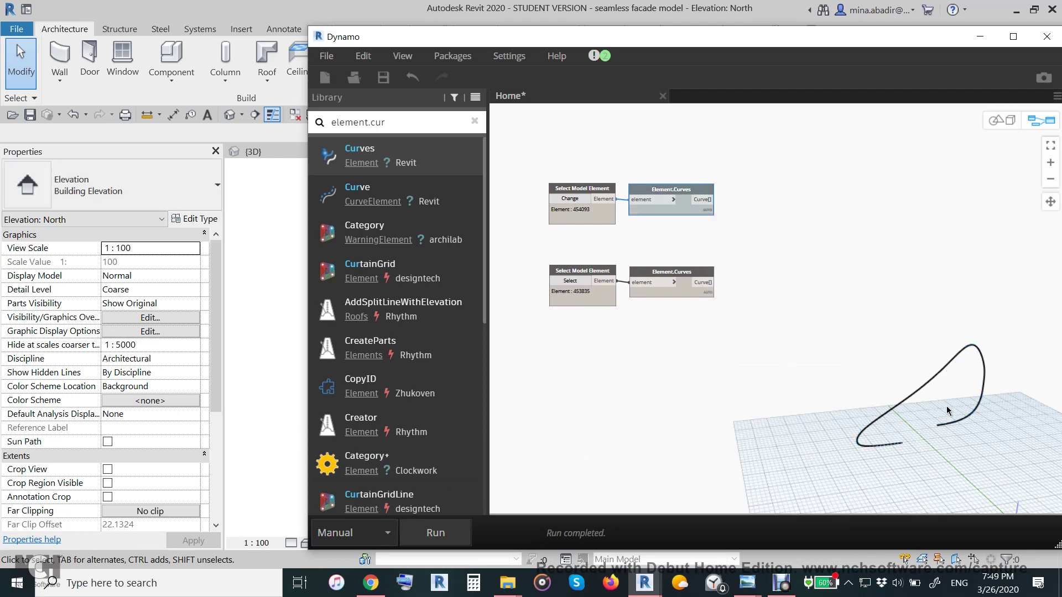
middle_click_drag(955, 437, 935, 432)
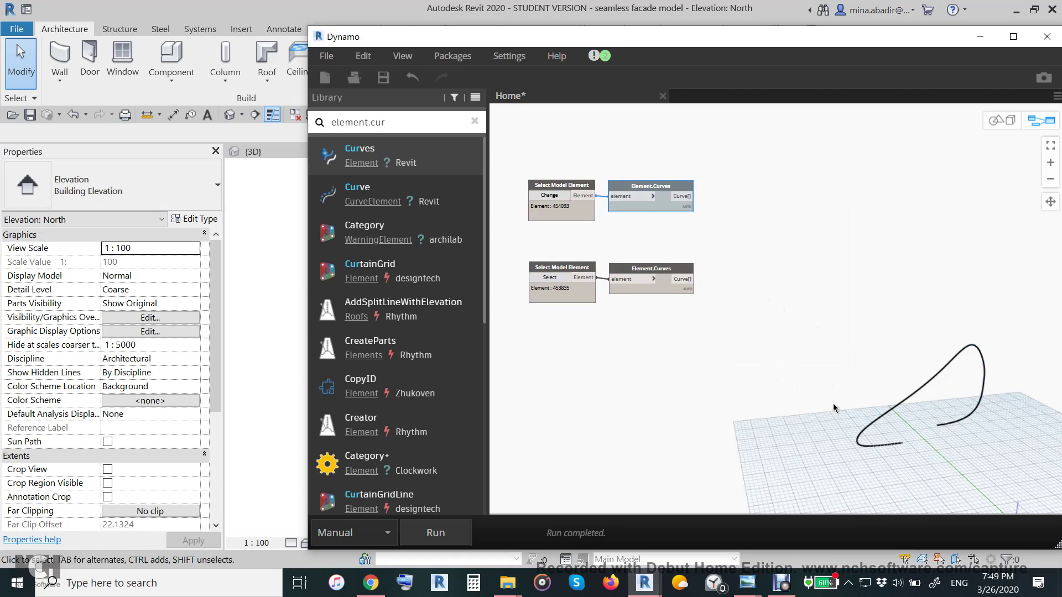
scroll(761, 307, "up", 2)
scroll(814, 285, "up", 1)
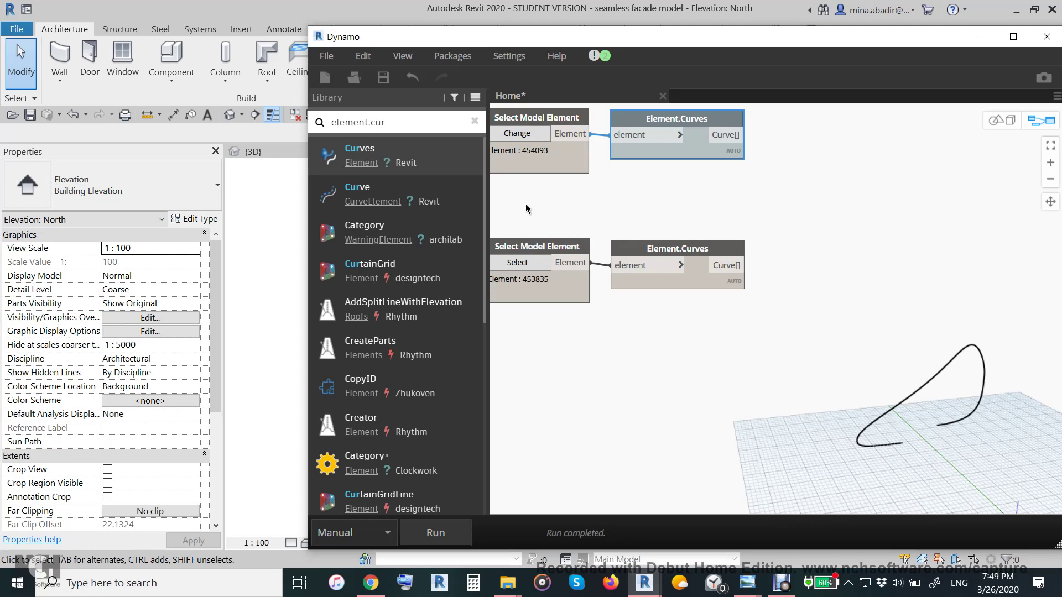
Step: Add a Geometry.Scale node with geometry and amount inputs from the Geometry scale results
left_click(474, 122)
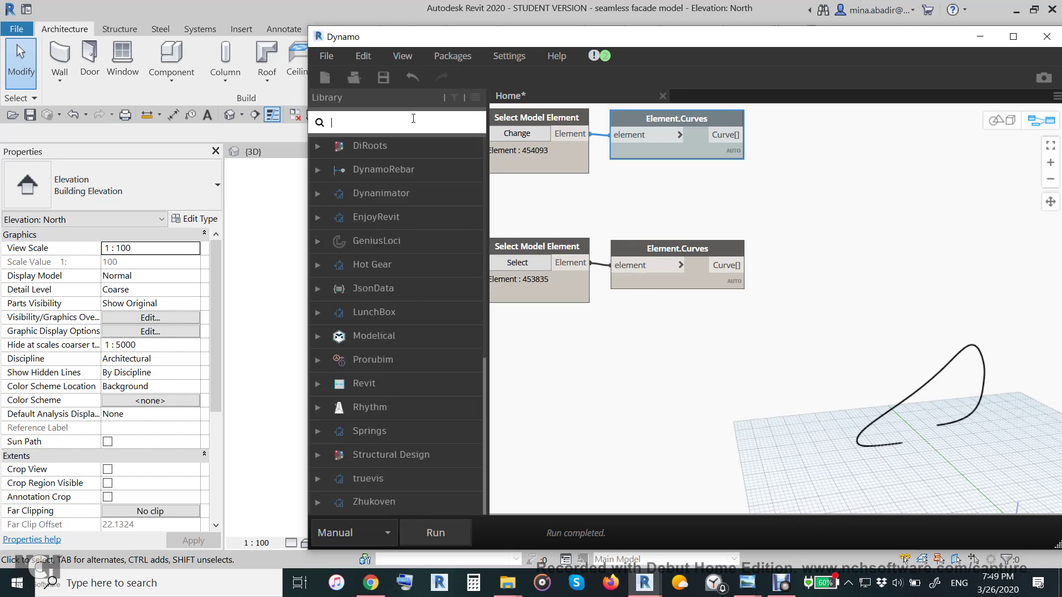
type("sca")
type("le")
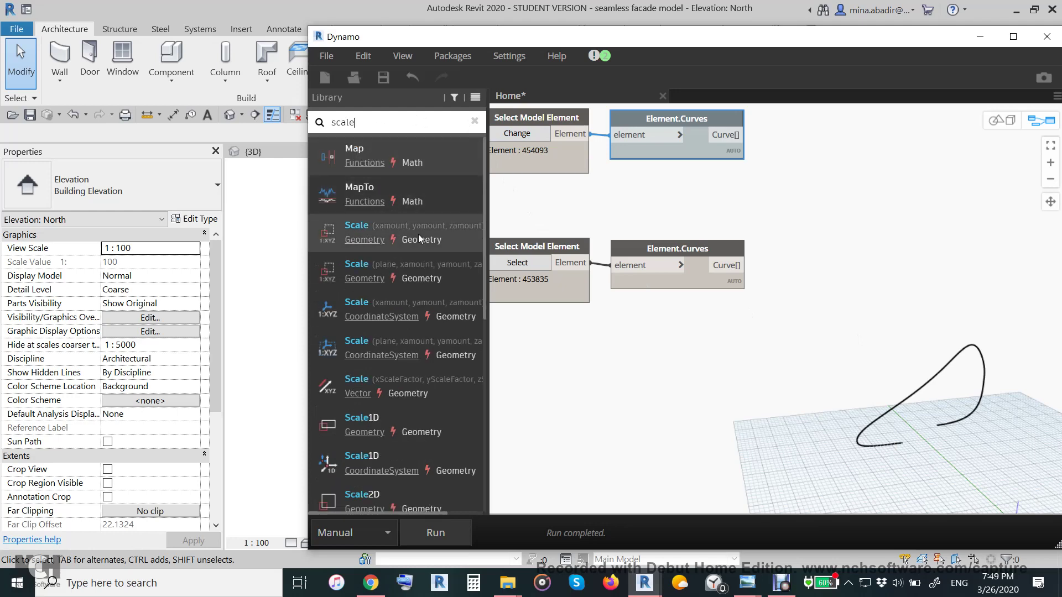
scroll(381, 249, "down", 3)
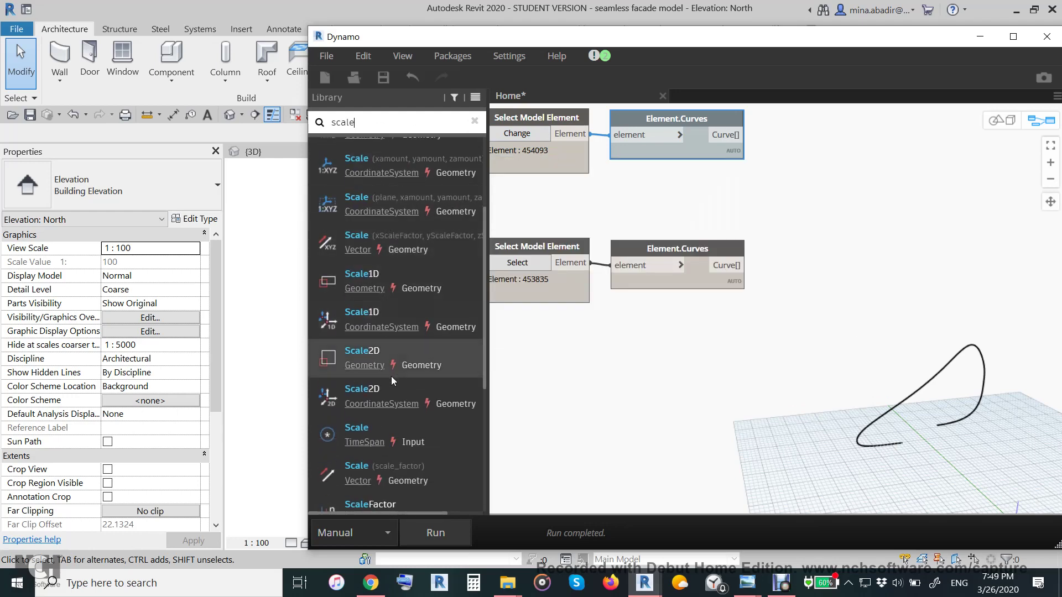
mouse_move(398, 358)
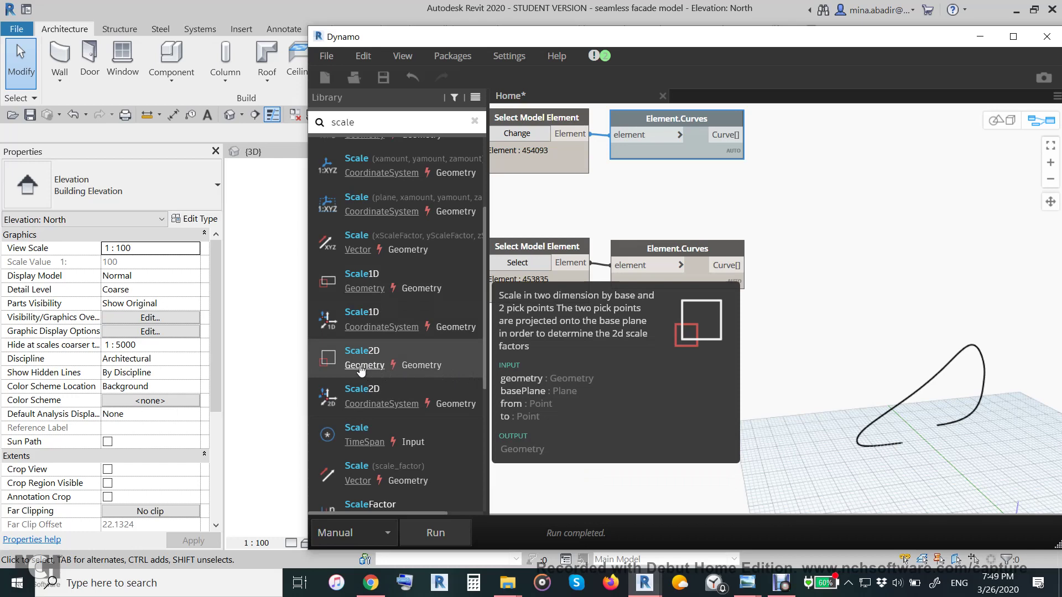
left_click(362, 368)
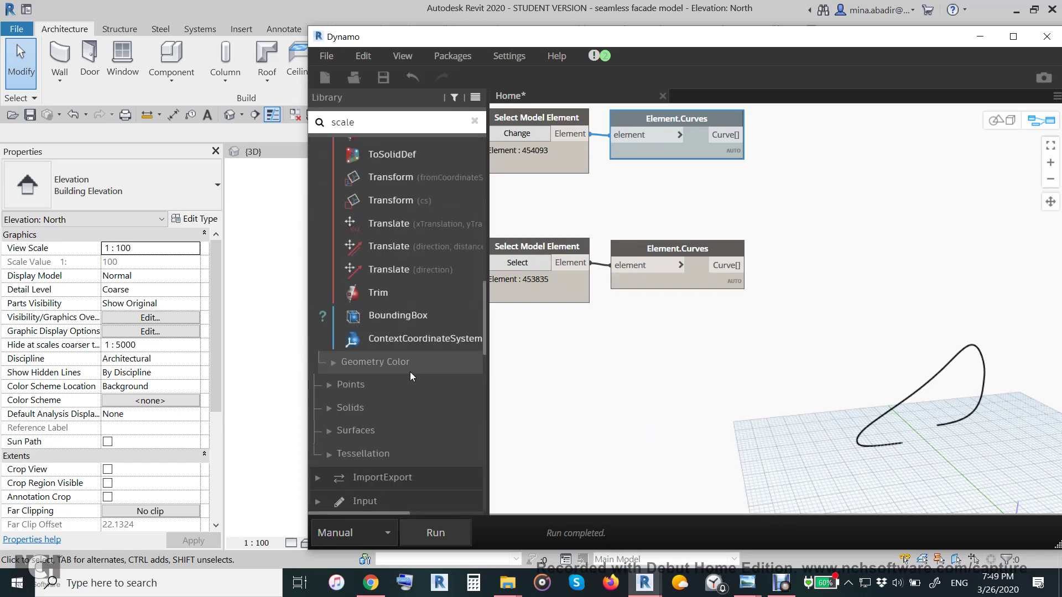
scroll(410, 373, "down", 2)
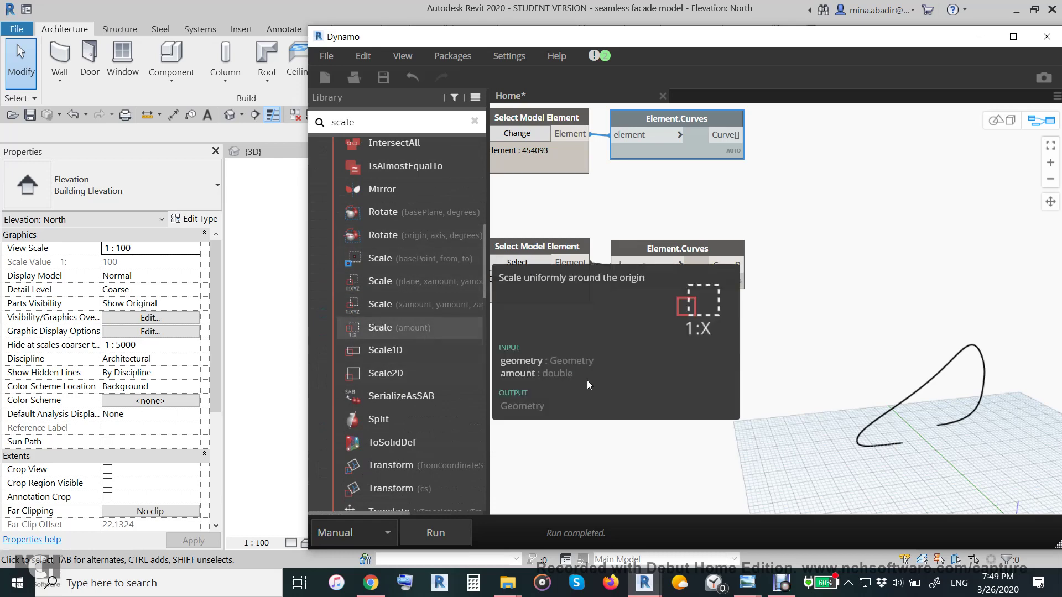
left_click(380, 328)
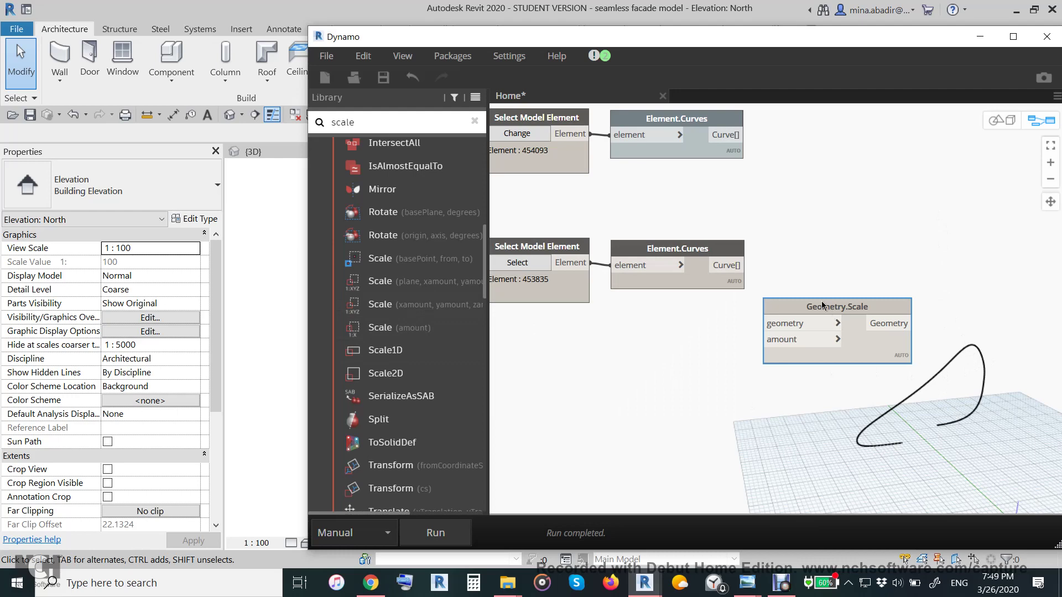
Step: Place the Geometry.Scale node beside the curves and wire the lower Curve[] into its geometry
left_click_drag(821, 304, 861, 234)
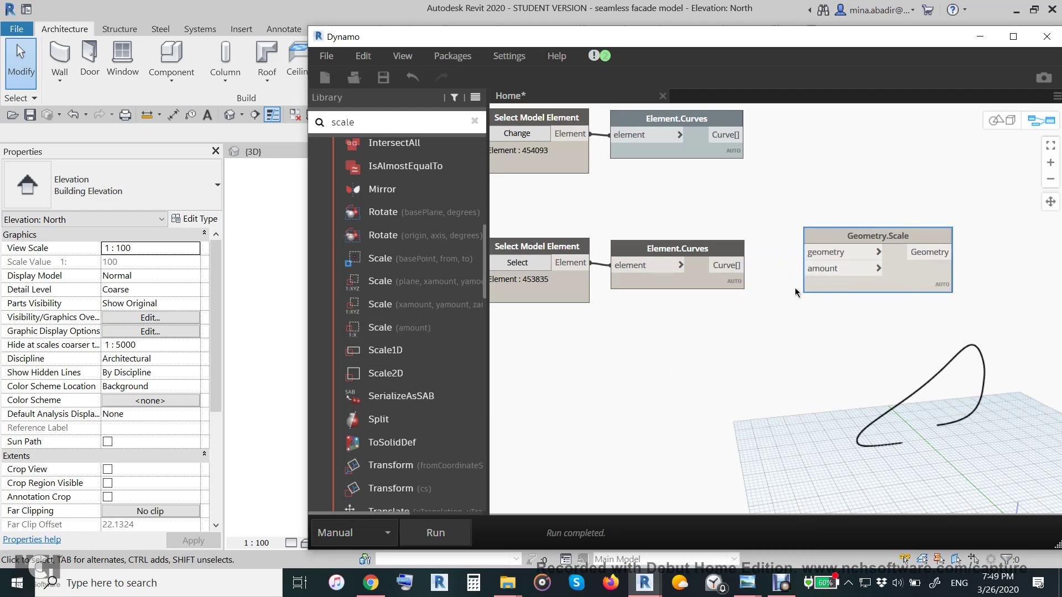
middle_click_drag(795, 290, 764, 286)
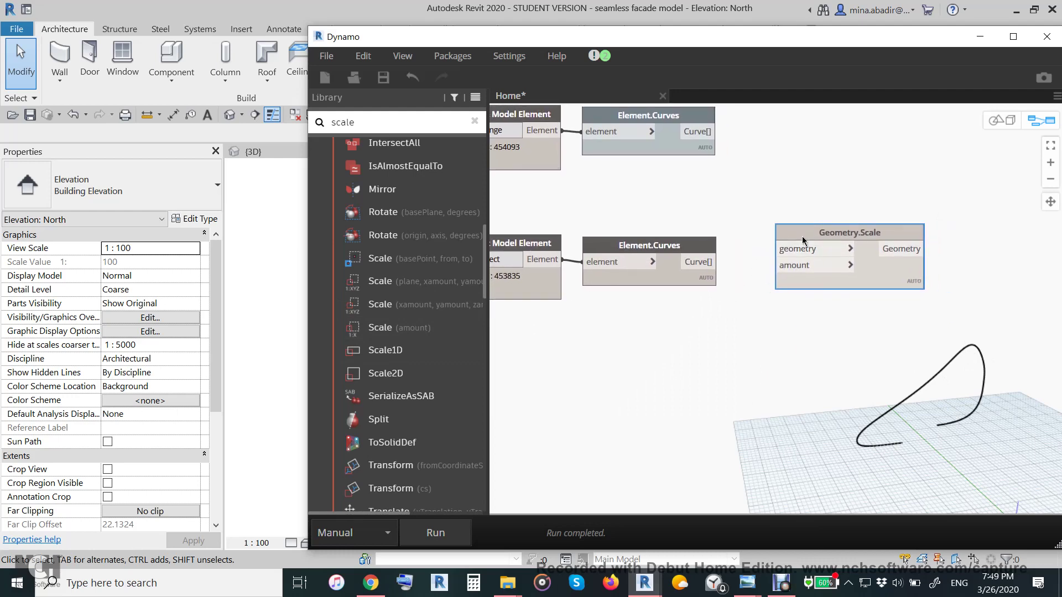
left_click_drag(822, 233, 808, 240)
left_click(699, 261)
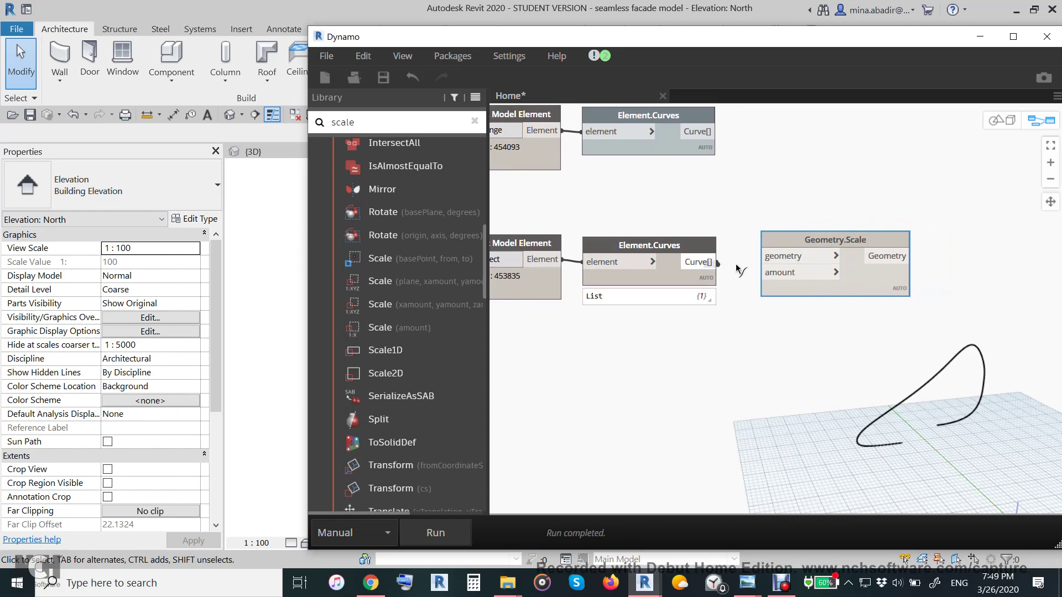
left_click(795, 260)
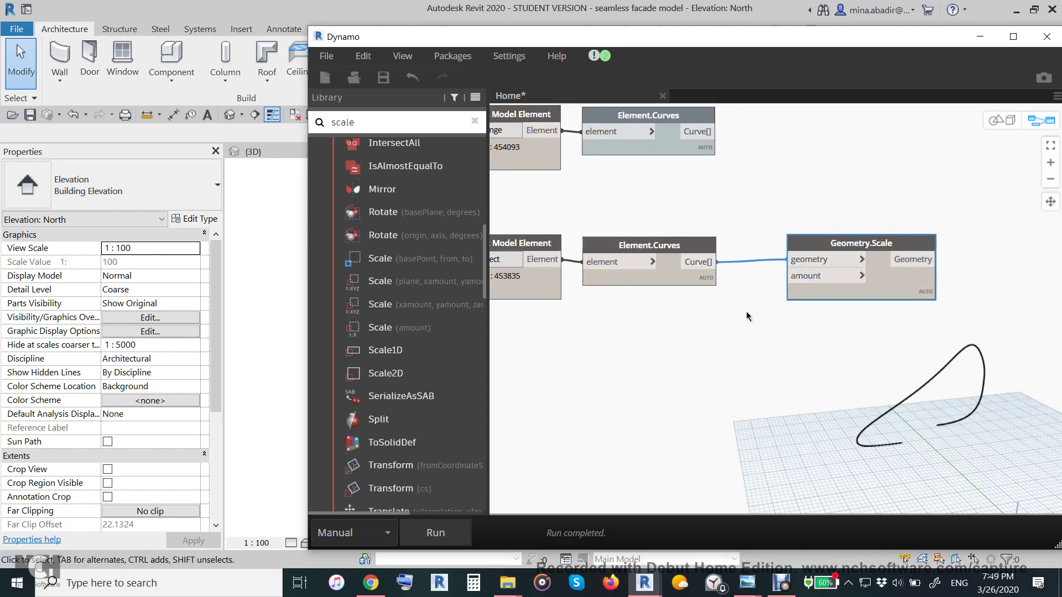
Step: Feed a 1.2 Code Block into the scale amount, run the graph, and select both nodes
double_click(704, 344)
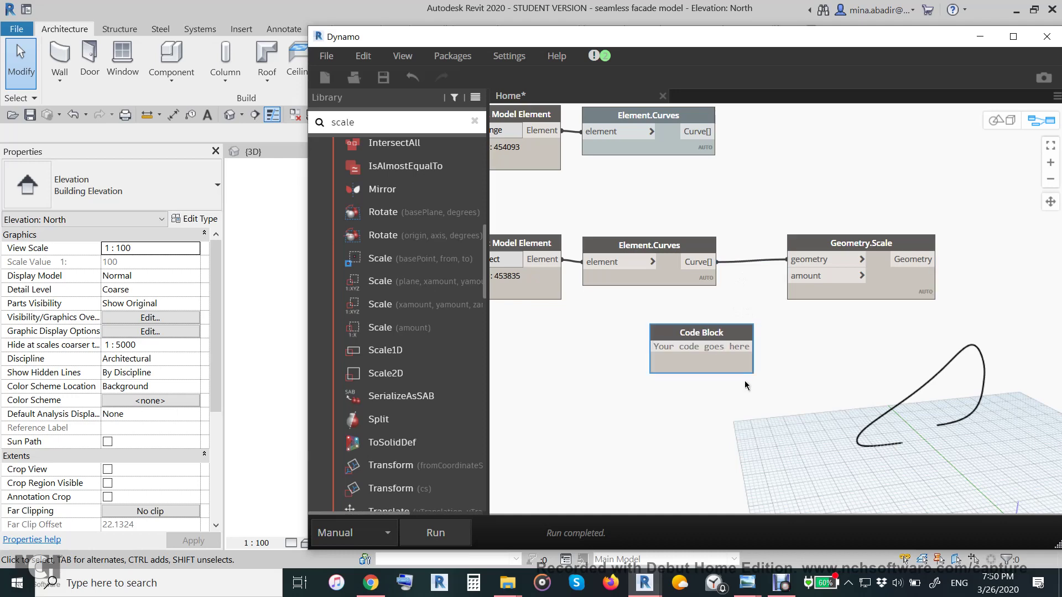
type("1.2")
left_click(745, 379)
left_click(701, 346)
left_click(799, 279)
left_click(462, 536)
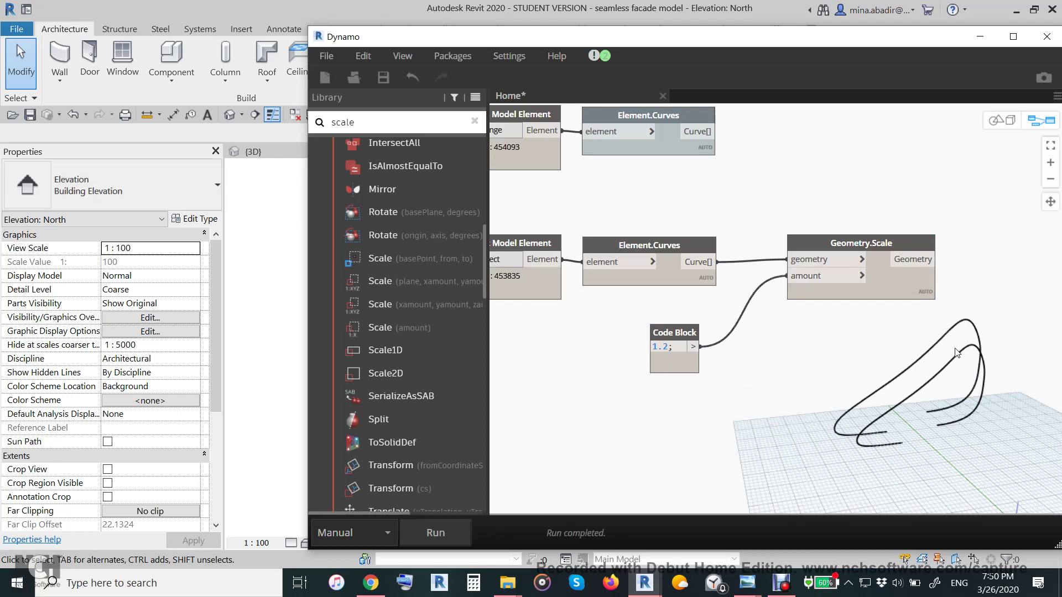
left_click_drag(687, 333, 752, 310)
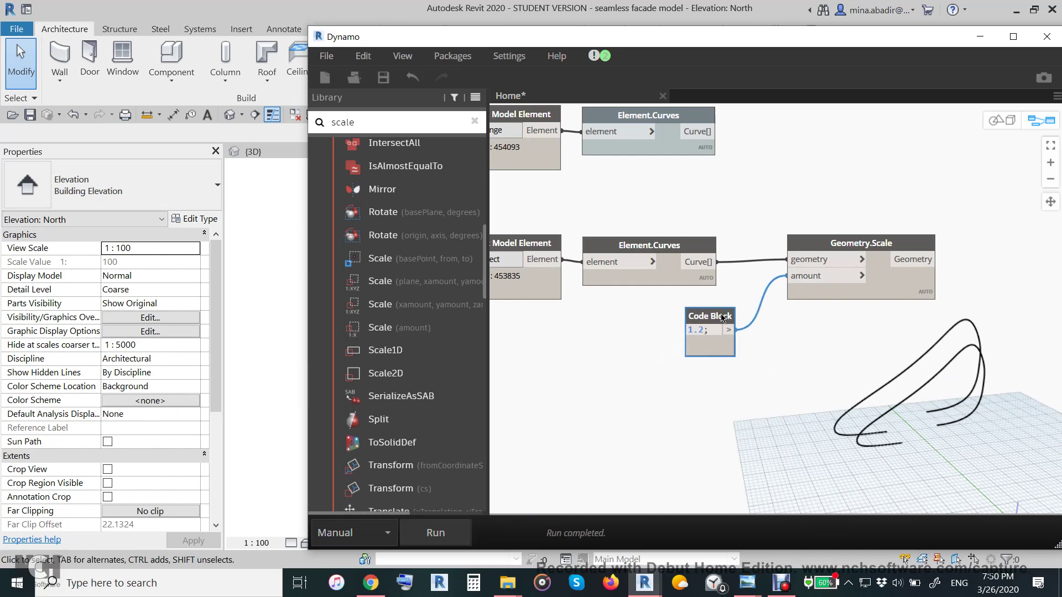
left_click_drag(898, 196, 744, 402)
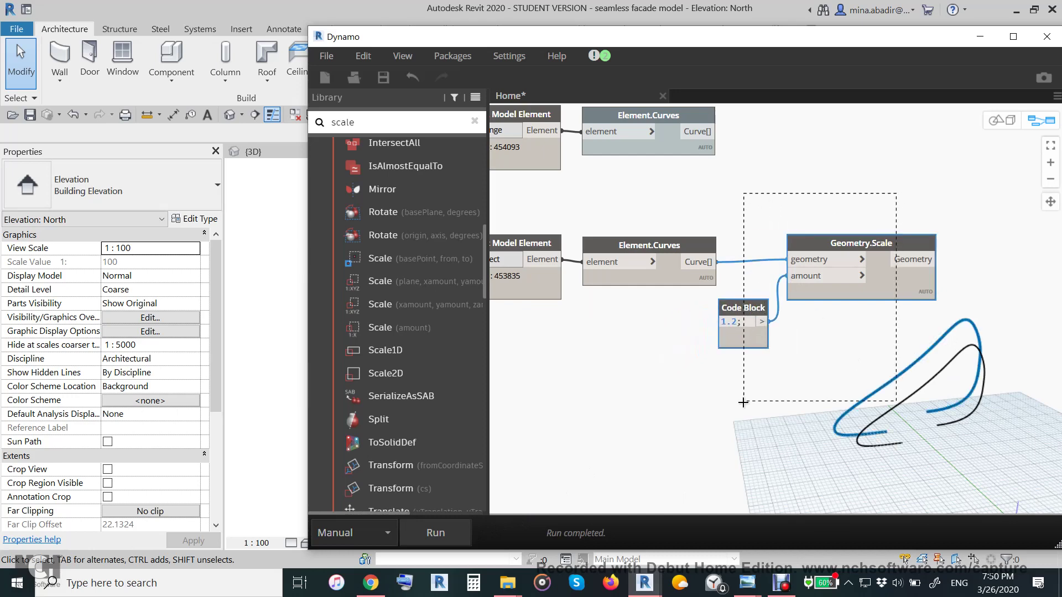
Step: Paste a copy of the scale node and Code Block lower down, changing its amount to 0.4
key("ctrl+c")
key("ctrl+v")
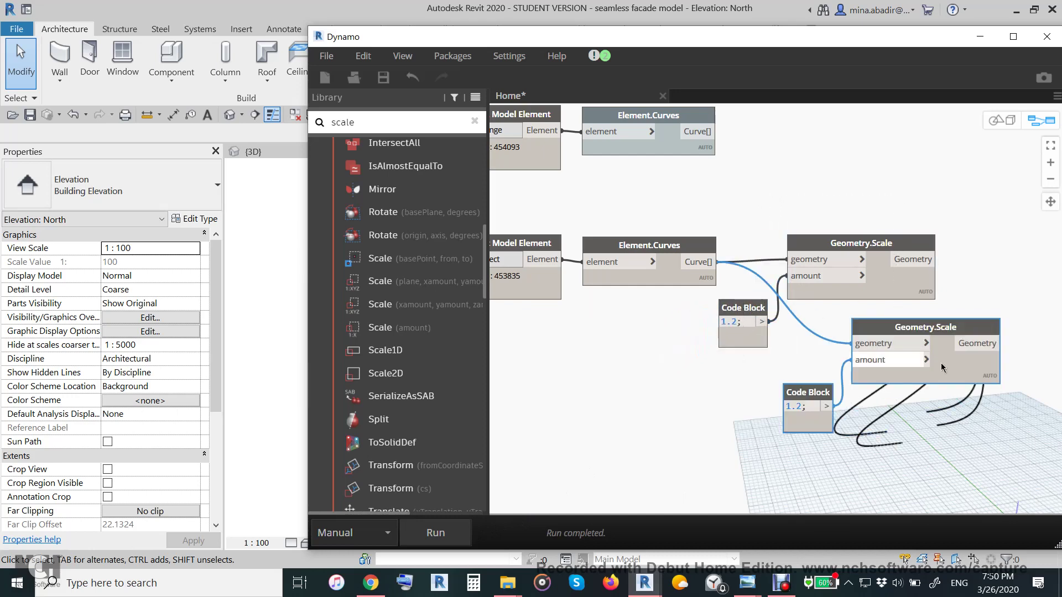
left_click_drag(875, 325, 882, 356)
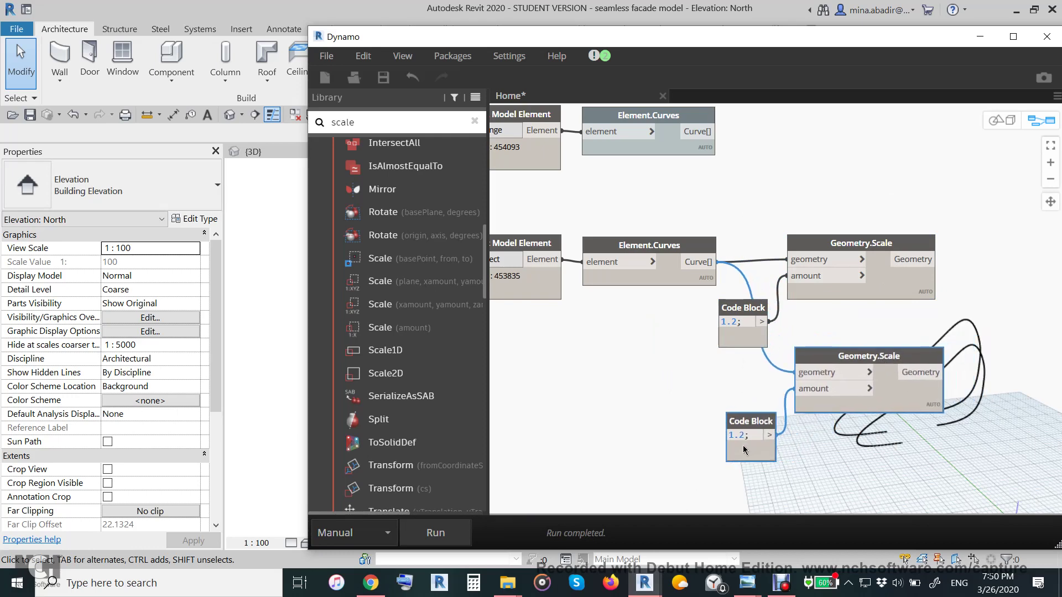
double_click(745, 435)
type("0.")
left_click(690, 409)
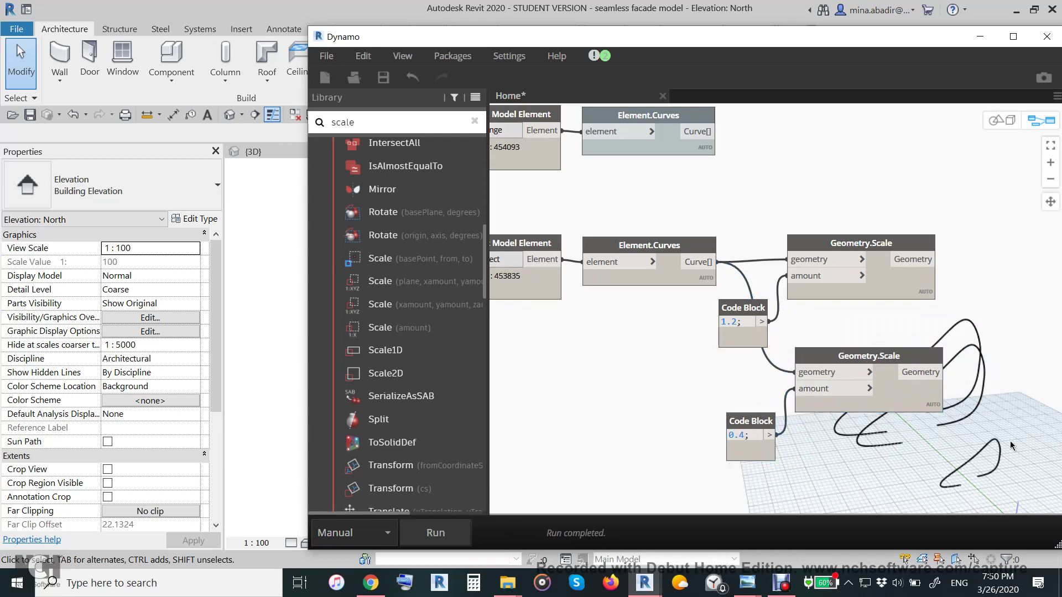
left_click(1051, 179)
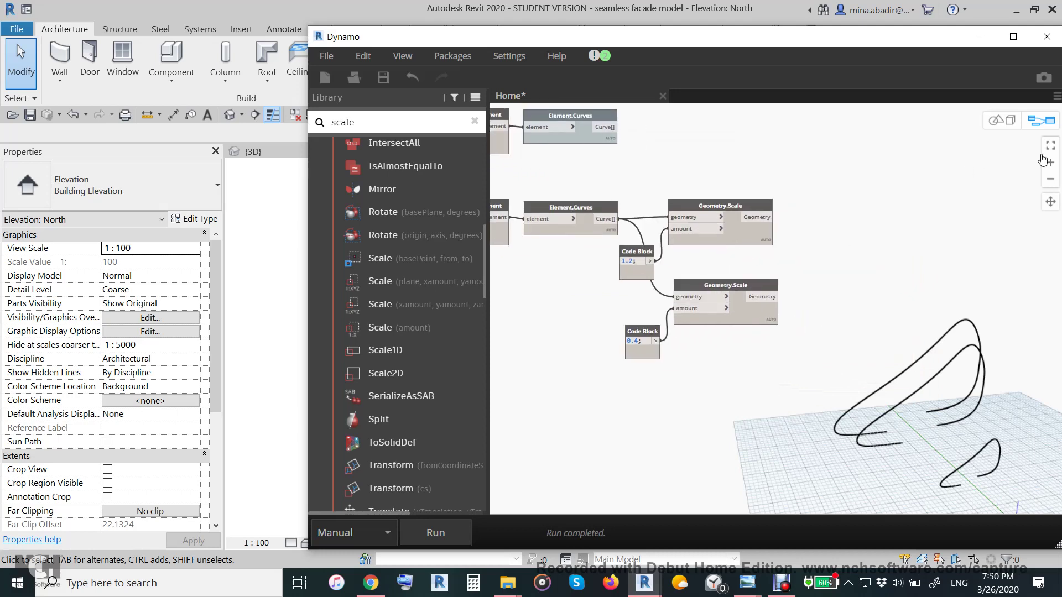
left_click(1002, 120)
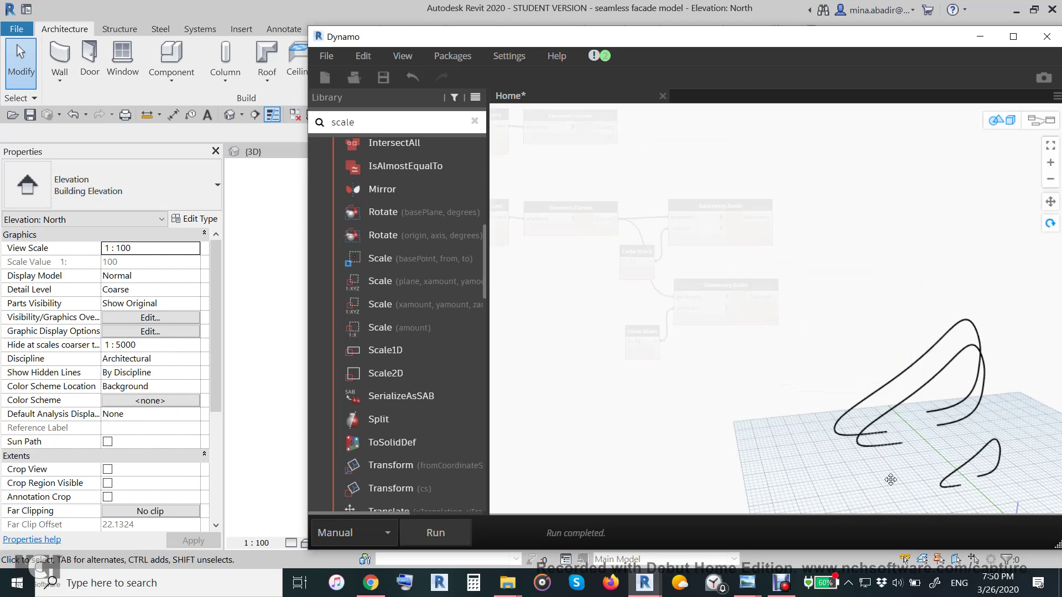
mouse_move(974, 414)
left_mouse_down()
mouse_move(920, 471)
mouse_move(829, 380)
left_mouse_up()
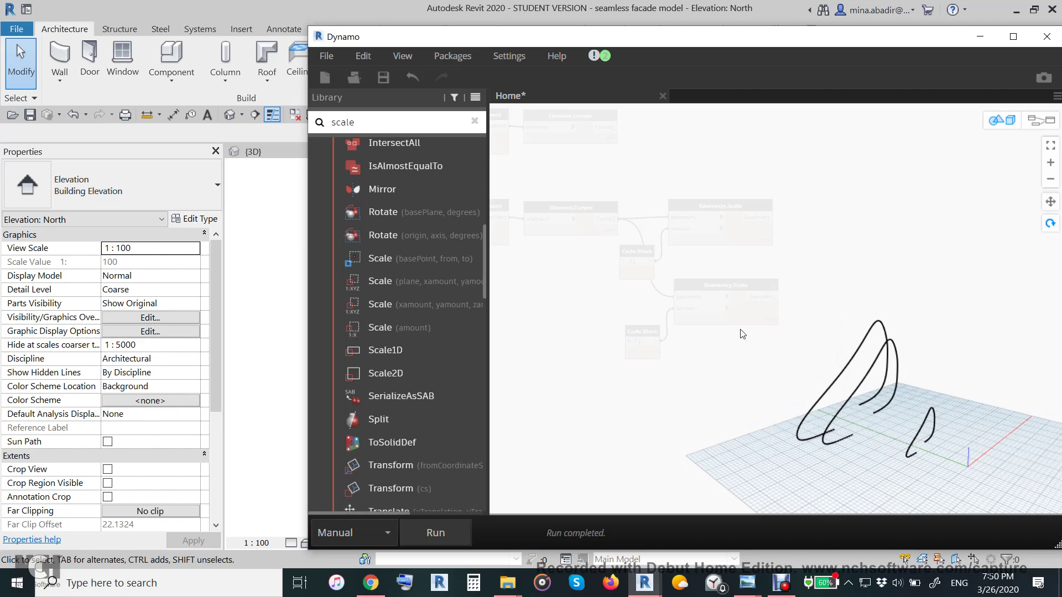
scroll(743, 349, "down", 2)
scroll(743, 351, "down", 2)
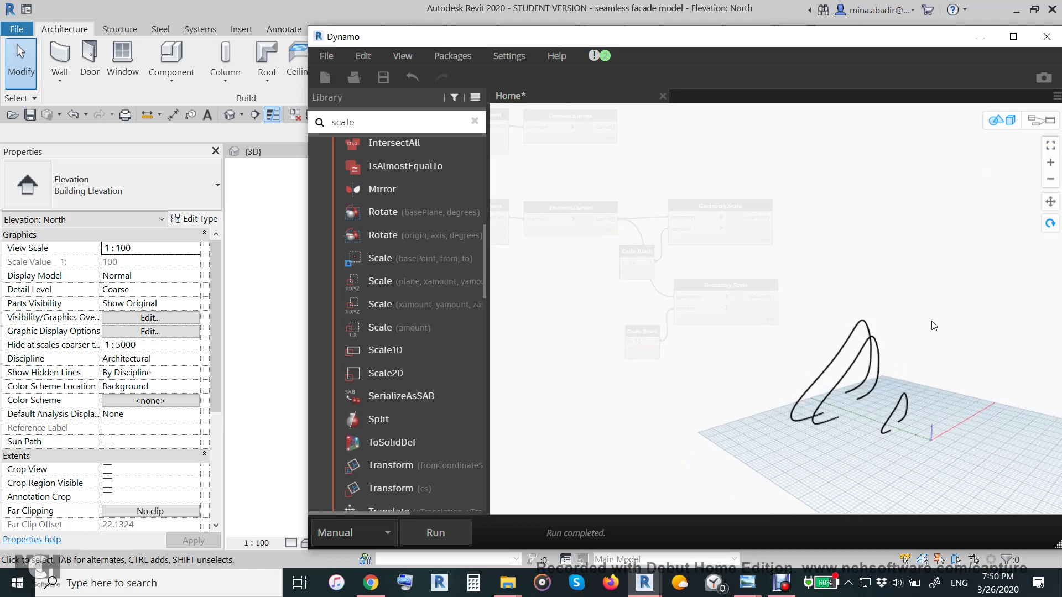
middle_click_drag(952, 380, 1021, 392)
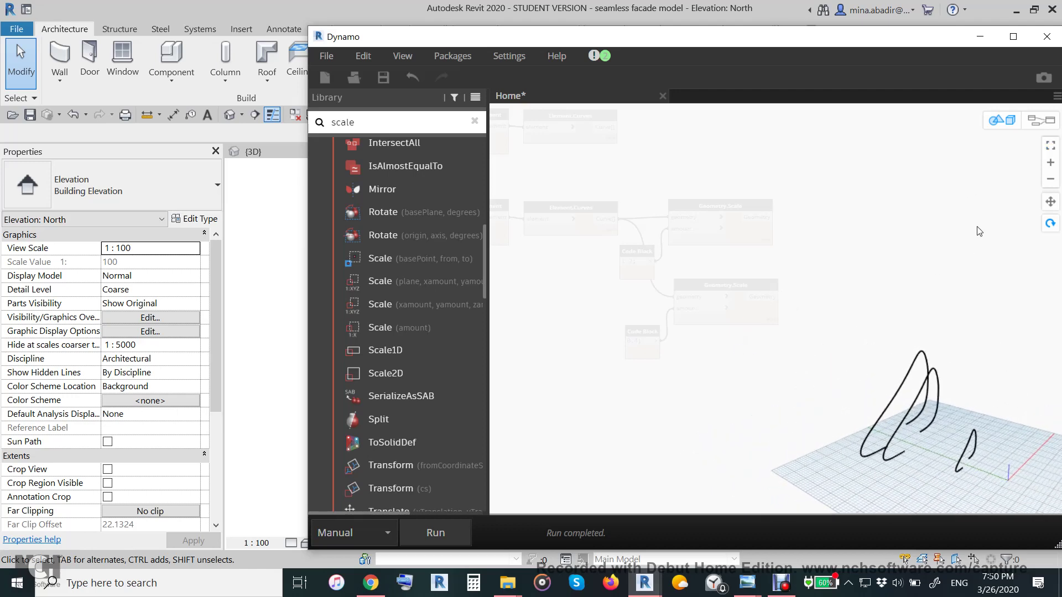
left_click(1034, 122)
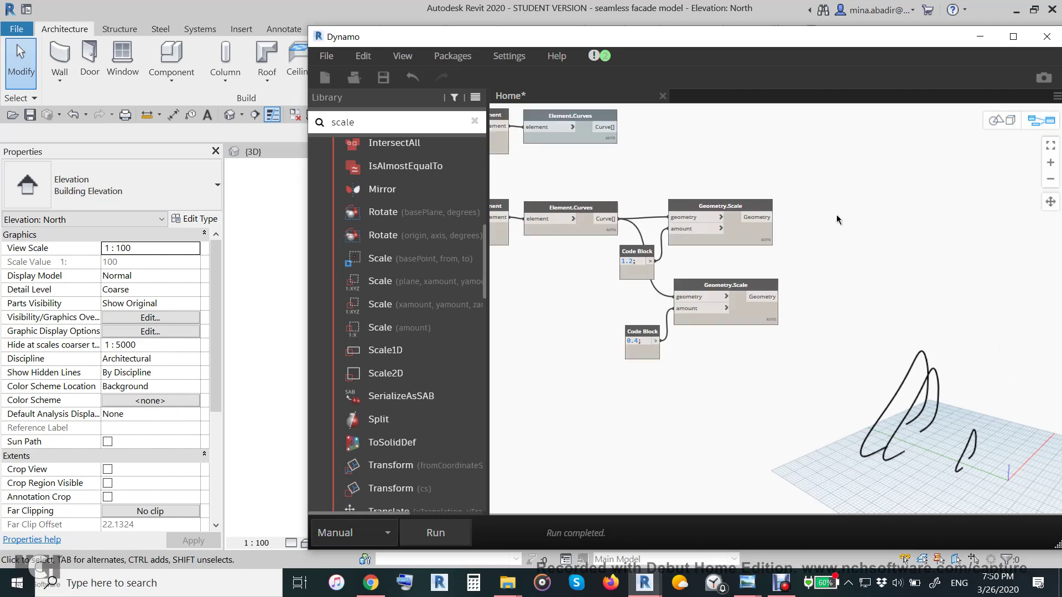
left_click(688, 205)
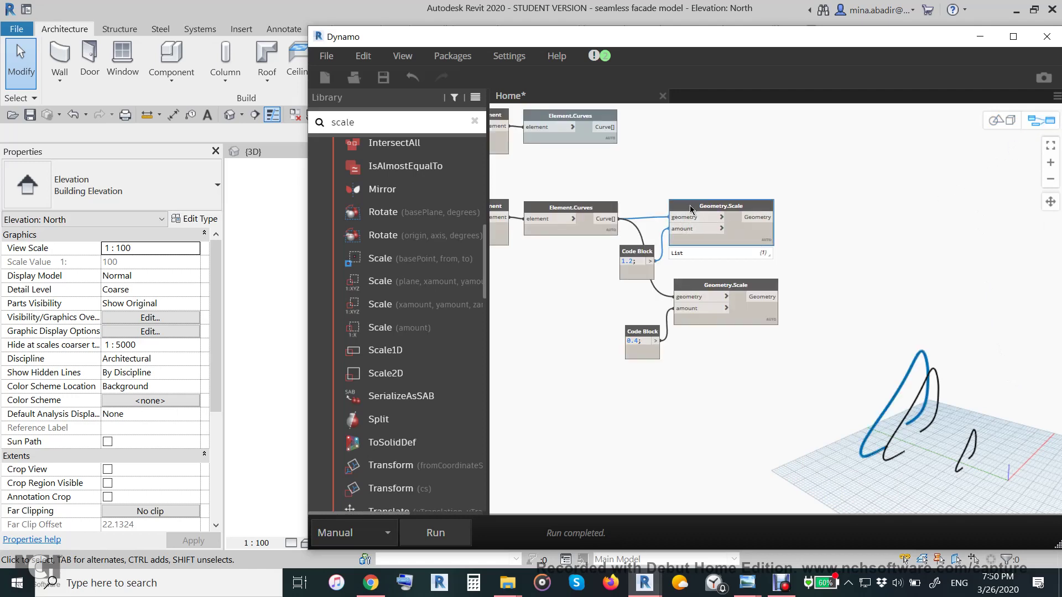
Step: Add a Geometry.Translate node and place it on the graph's right side
left_click(475, 121)
left_click(399, 124)
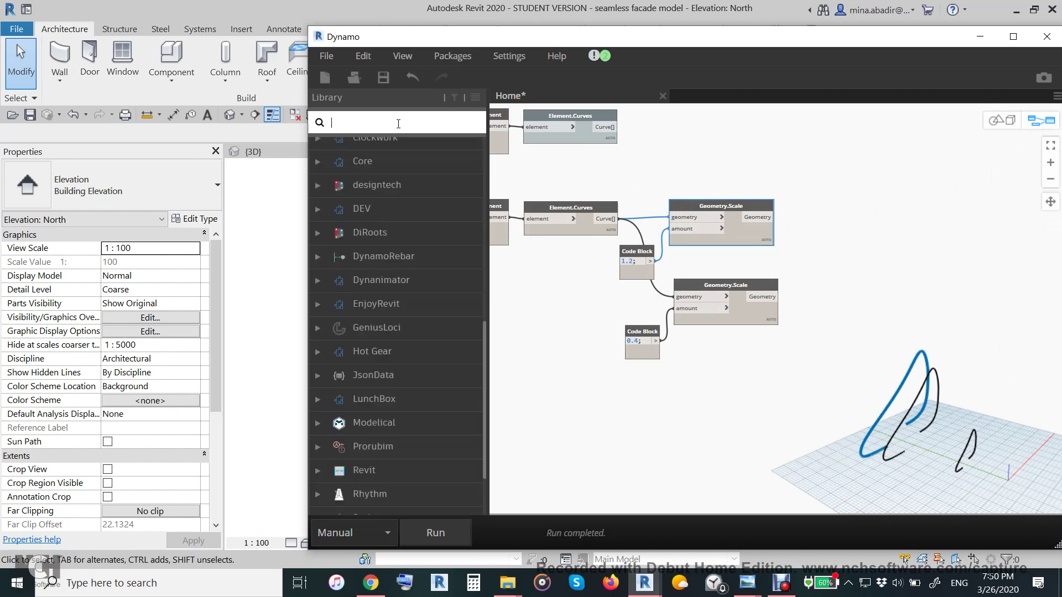
type("transl")
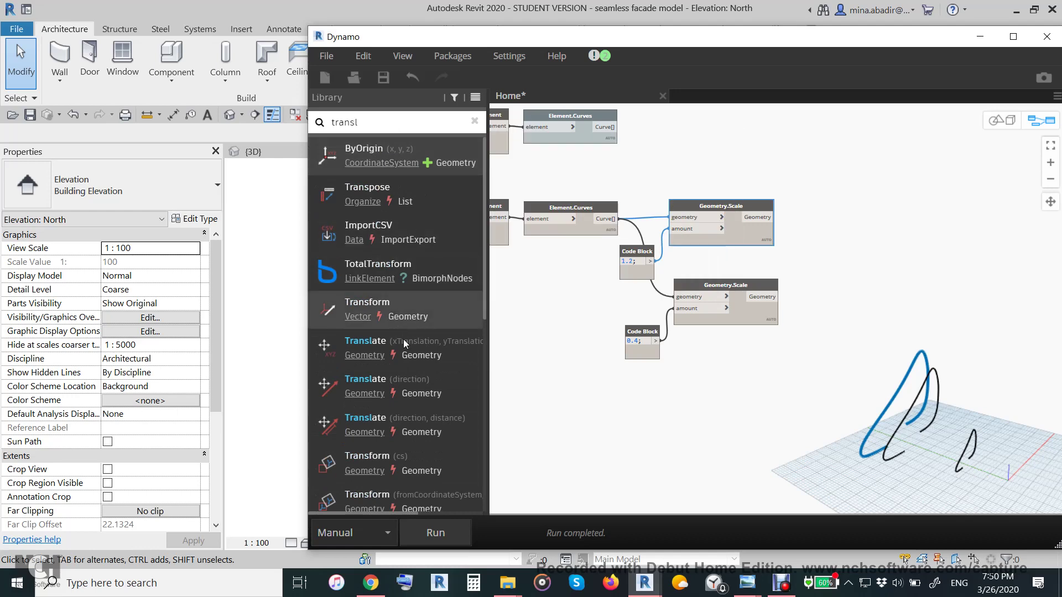
left_click(446, 424)
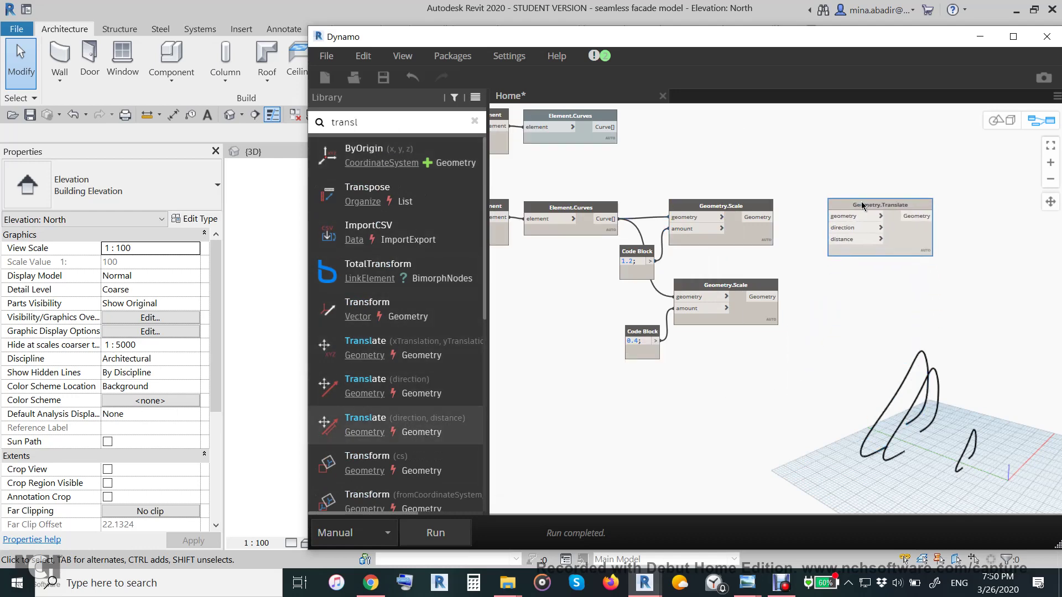
left_click_drag(844, 316, 867, 197)
Step: Wire the upper 1.2 Geometry.Scale output into the translate node's geometry input
left_click(734, 205)
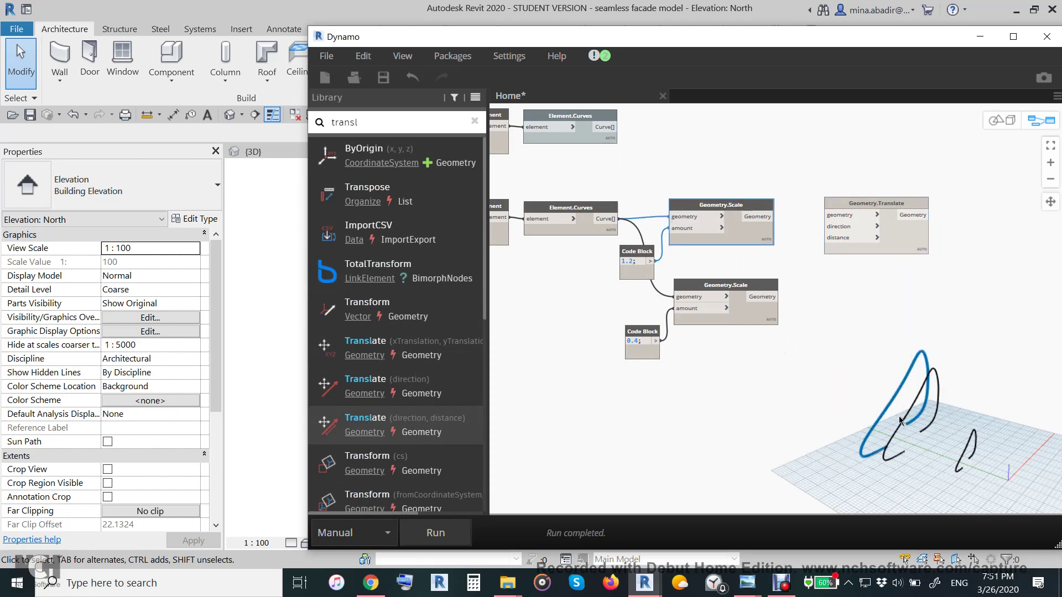
scroll(793, 245, "up", 2)
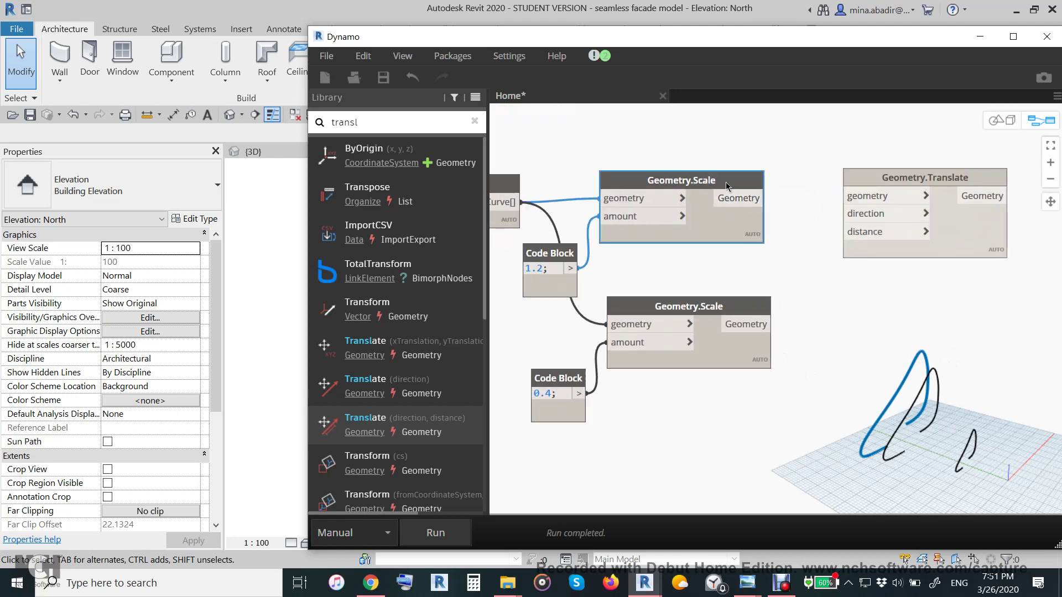
left_click_drag(879, 183, 860, 185)
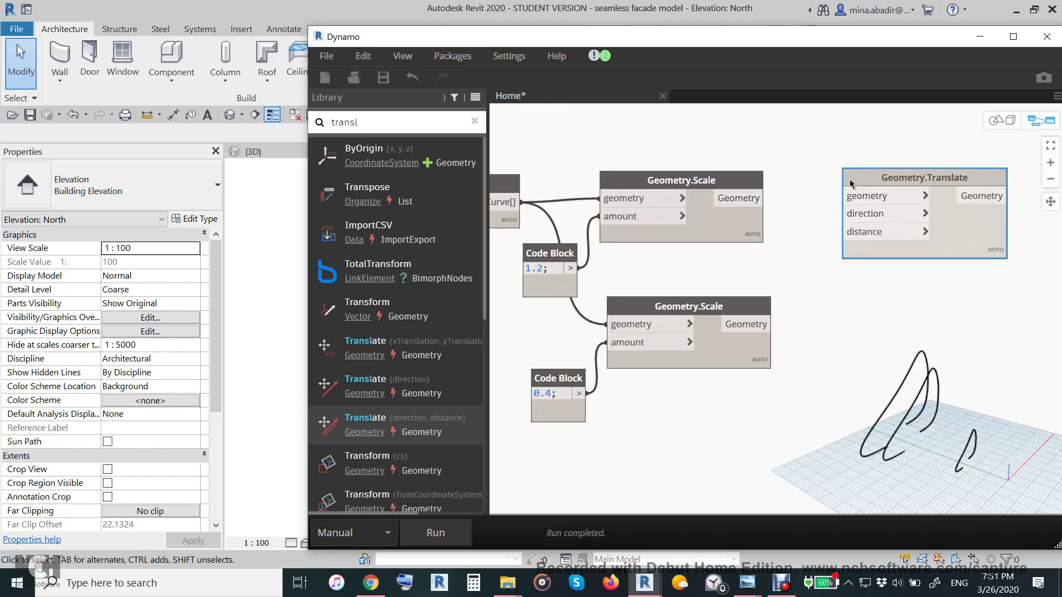
left_click(754, 198)
left_click(829, 198)
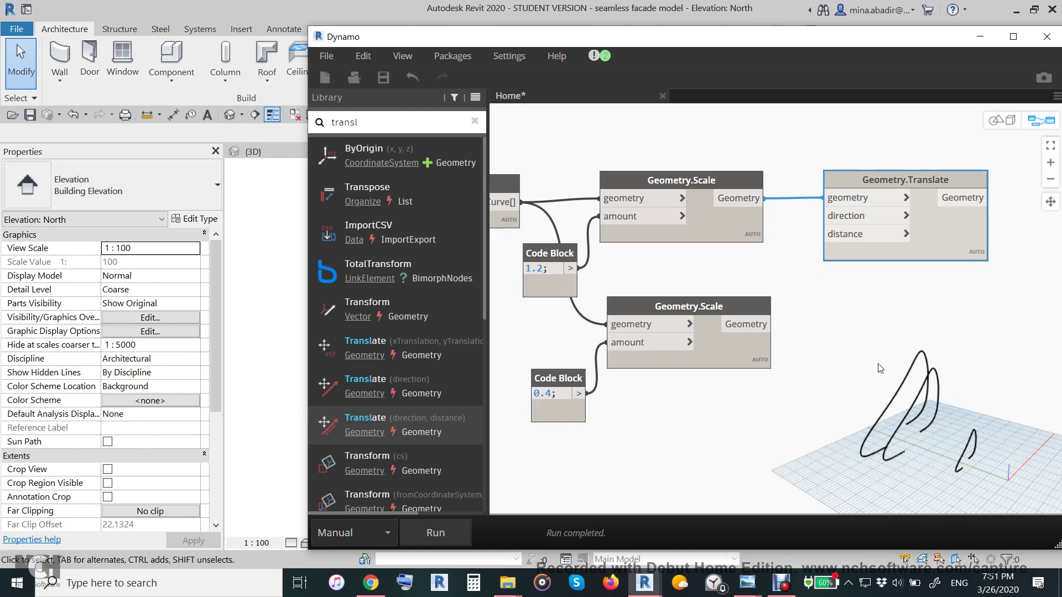
scroll(908, 425, "down", 1)
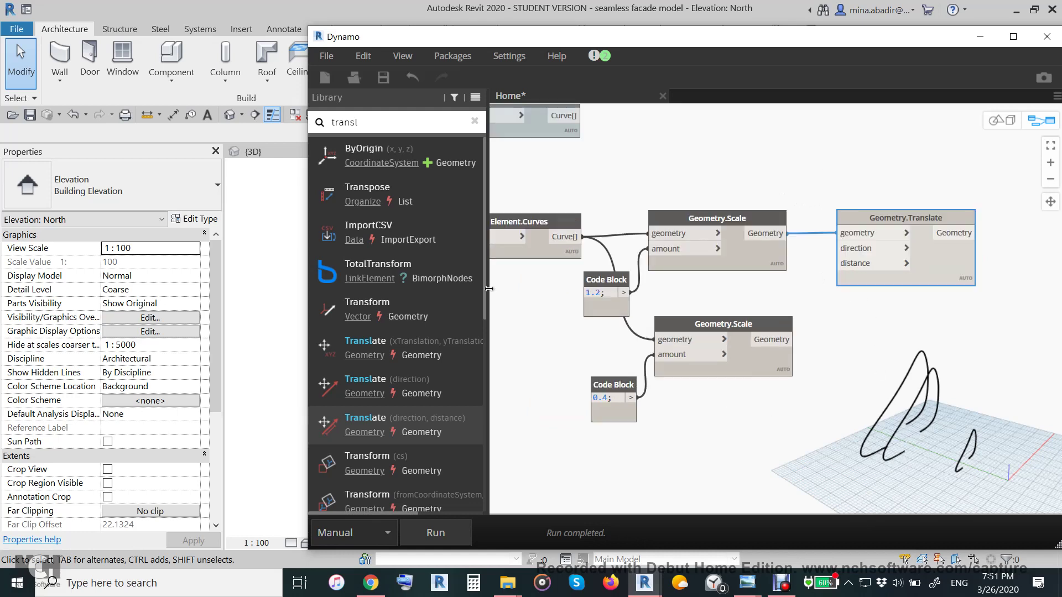
Step: Add a Vector.YAxis node above the Geometry.Translate node
left_click(475, 121)
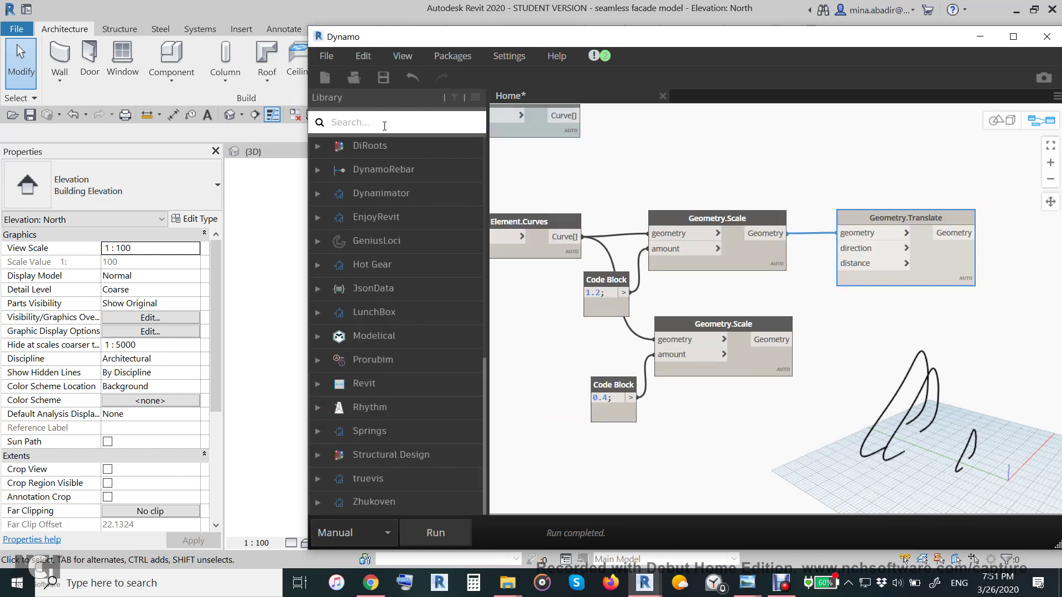
left_click(384, 124)
type("ax")
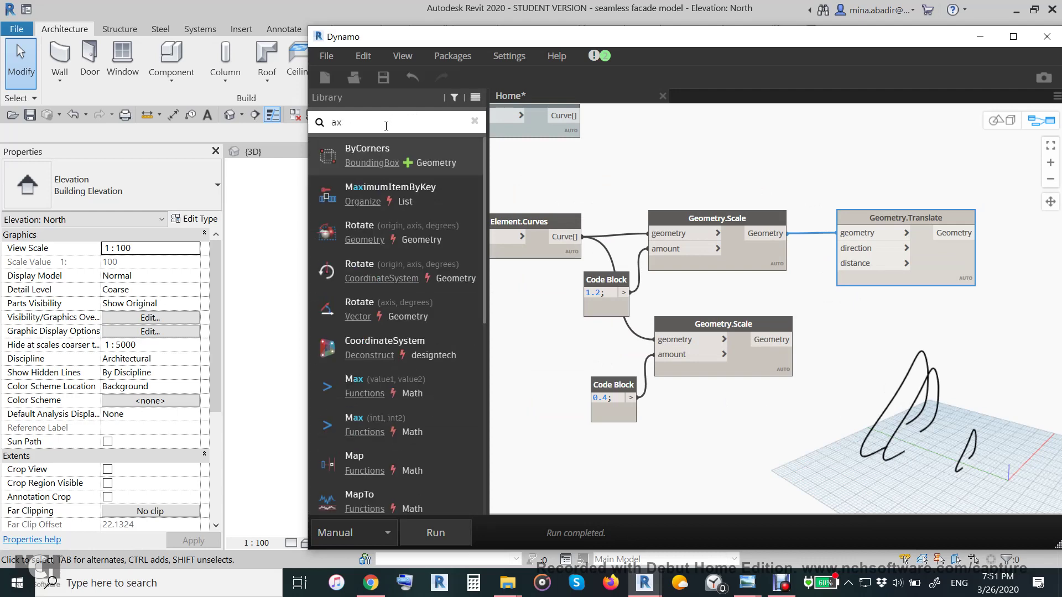
type("is")
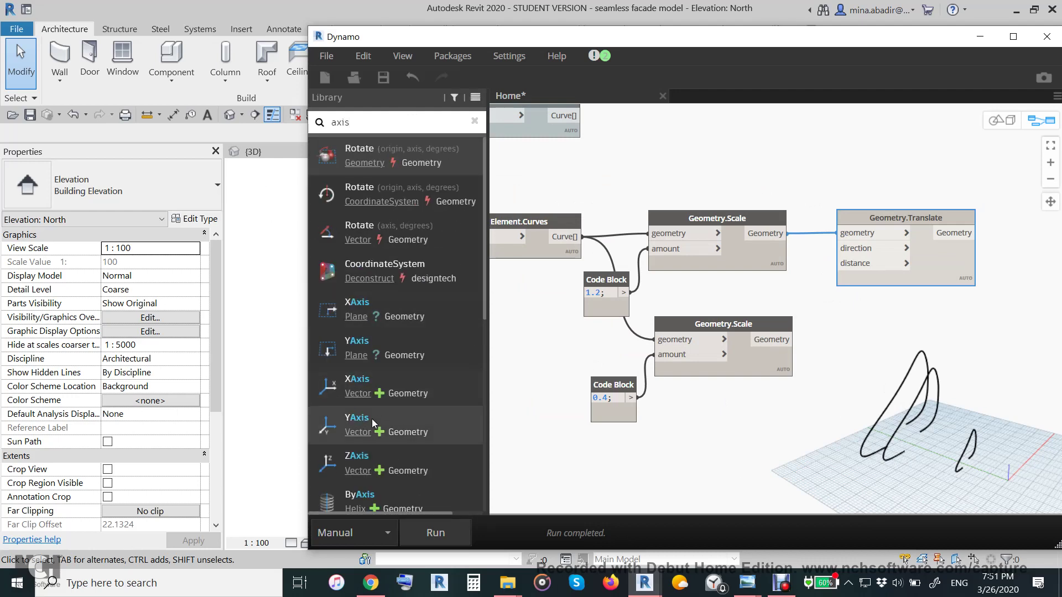
left_click_drag(845, 353, 818, 376)
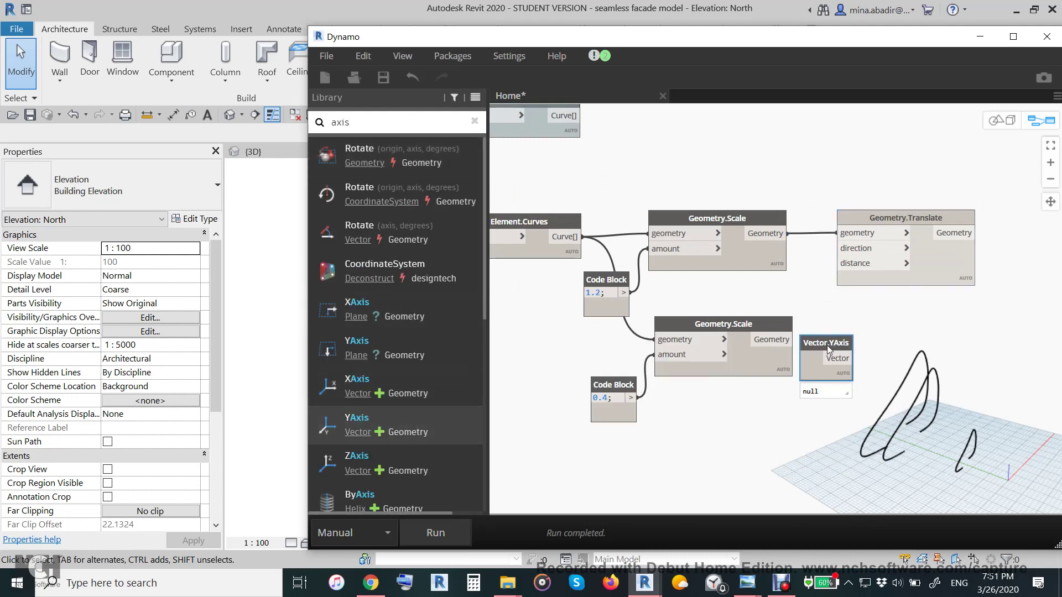
mouse_move(828, 349)
left_mouse_down()
mouse_move(770, 158)
mouse_move(906, 249)
left_mouse_up()
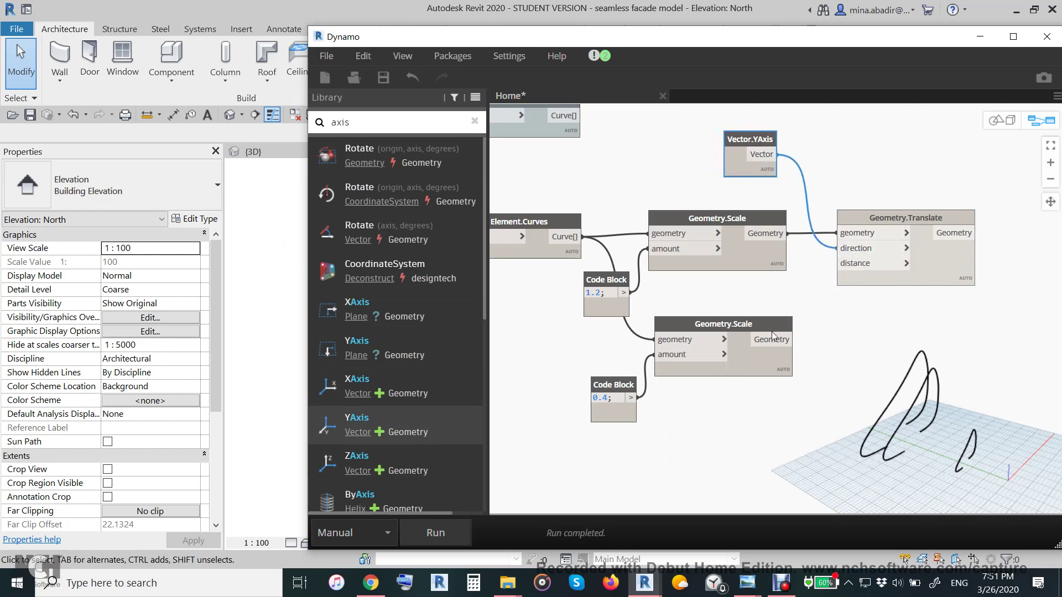
Step: Wire a -12 Code Block into the translate distance and run the graph
double_click(731, 438)
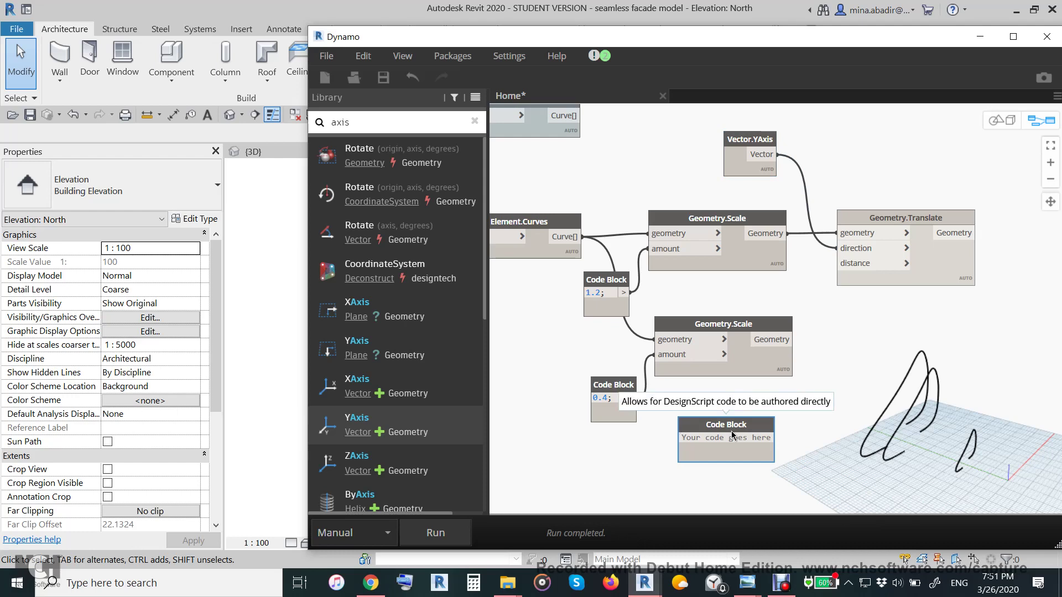
type("12")
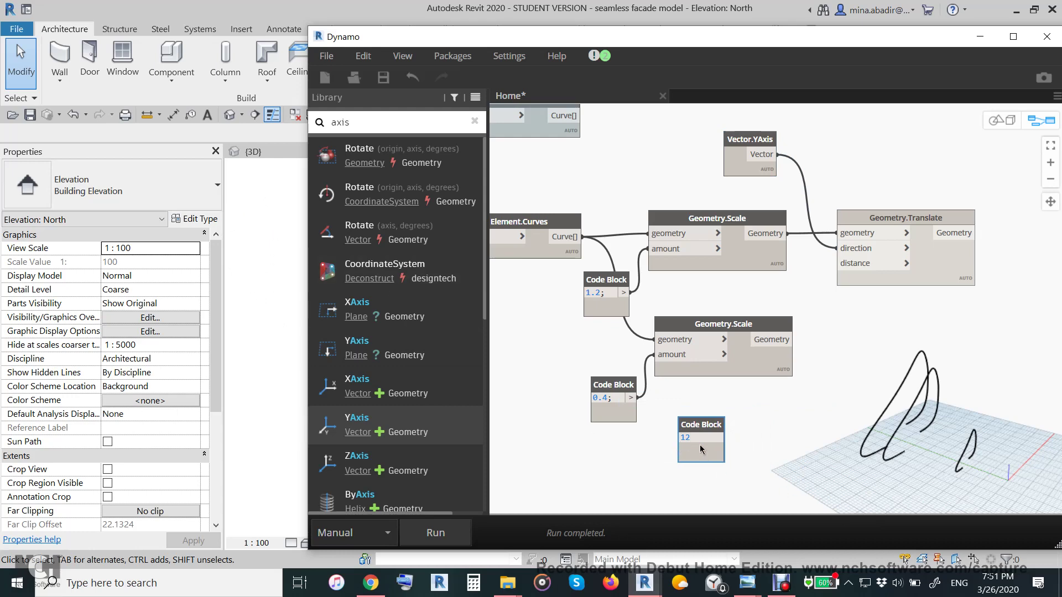
left_click(751, 459)
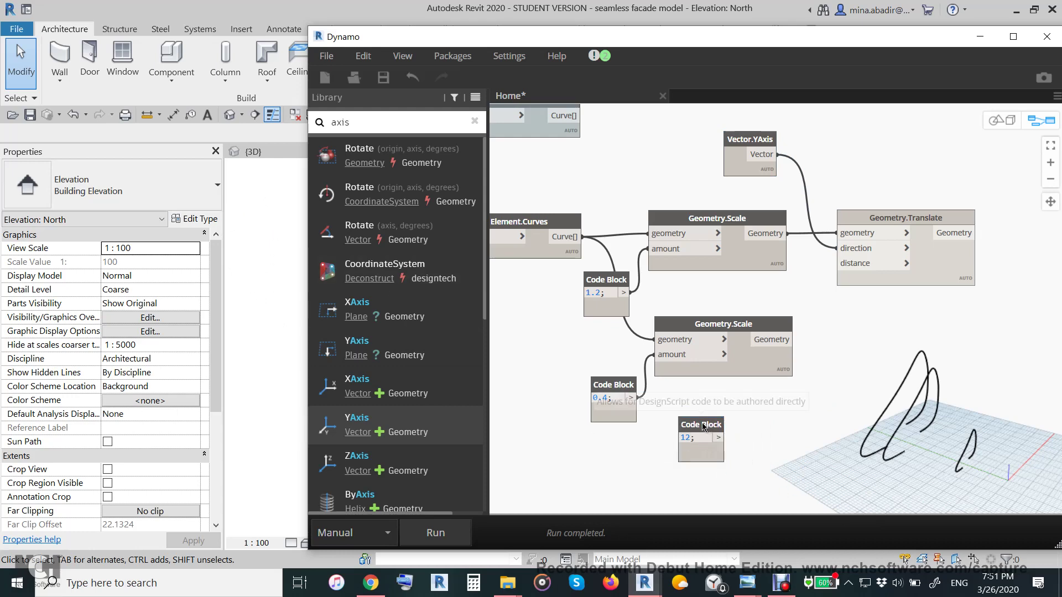
left_click_drag(706, 425, 722, 422)
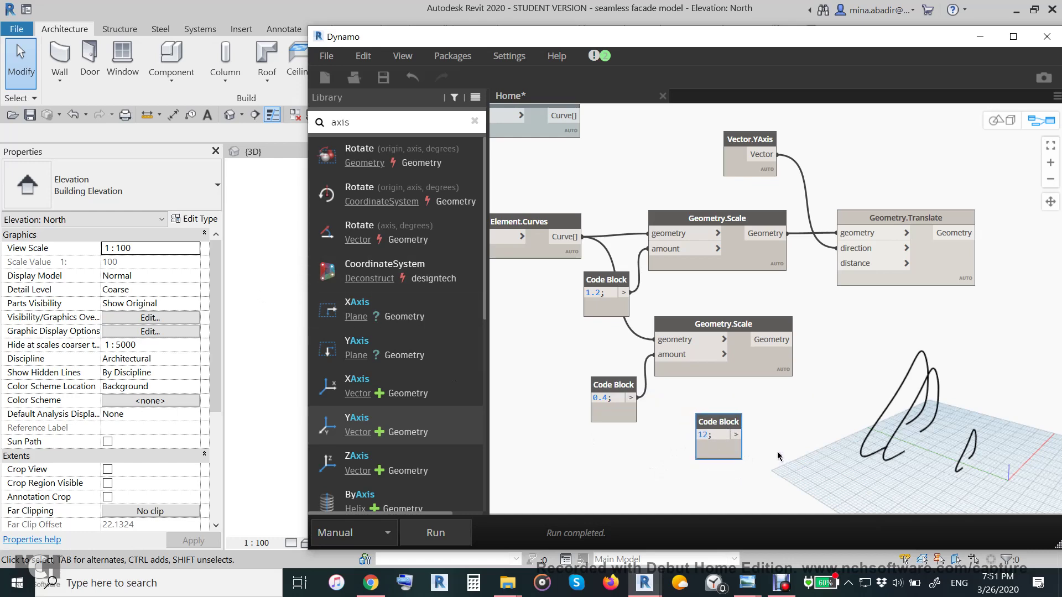
left_click(735, 435)
left_click(855, 263)
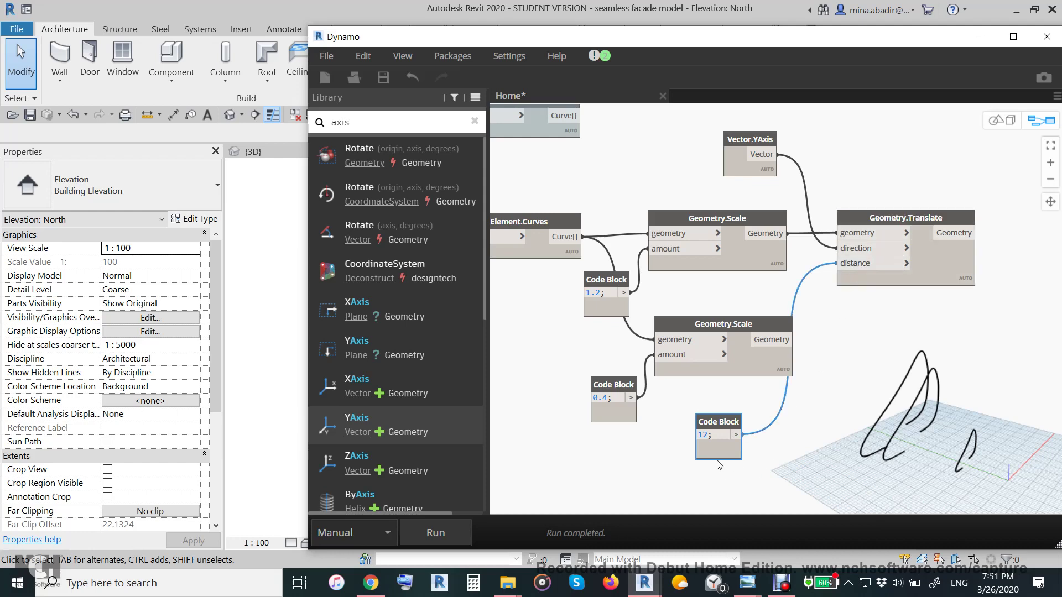
left_click(444, 533)
type("-")
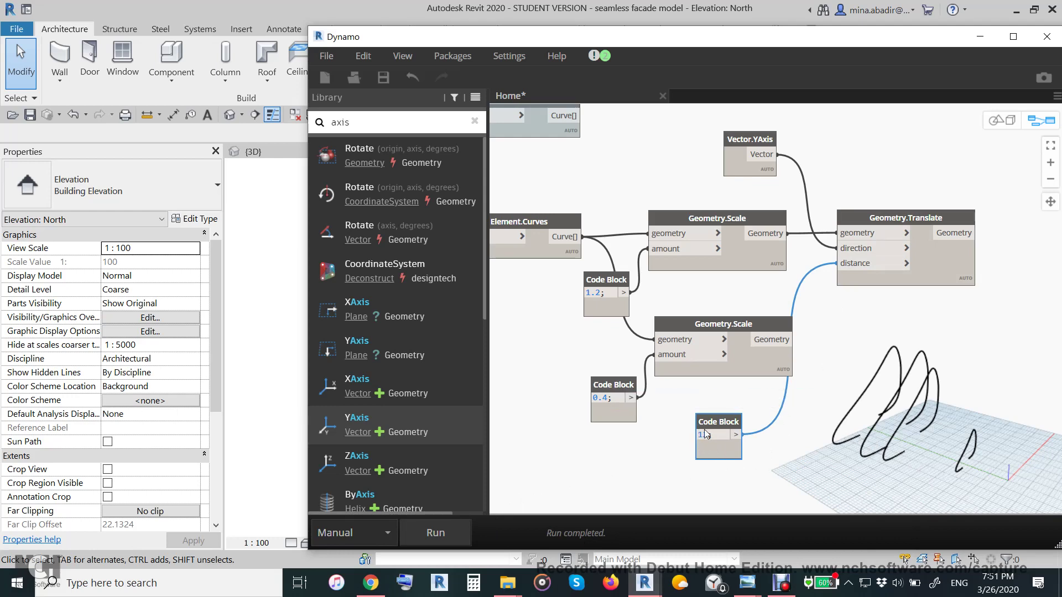
left_click(436, 533)
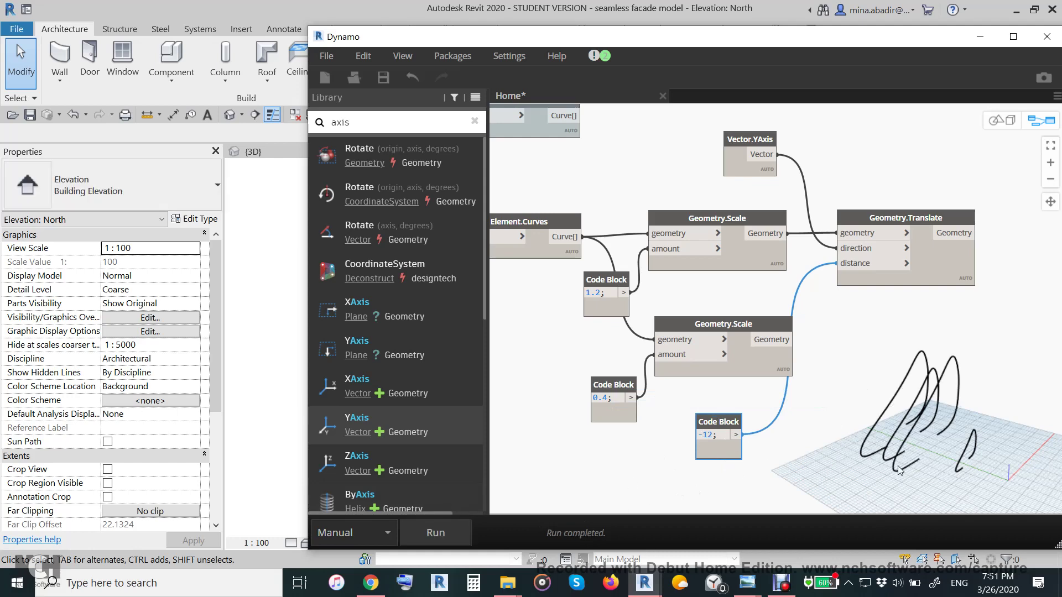
Step: Turn off the preview of the upper 1.2 Geometry.Scale curve
left_click(735, 222)
right_click(735, 223)
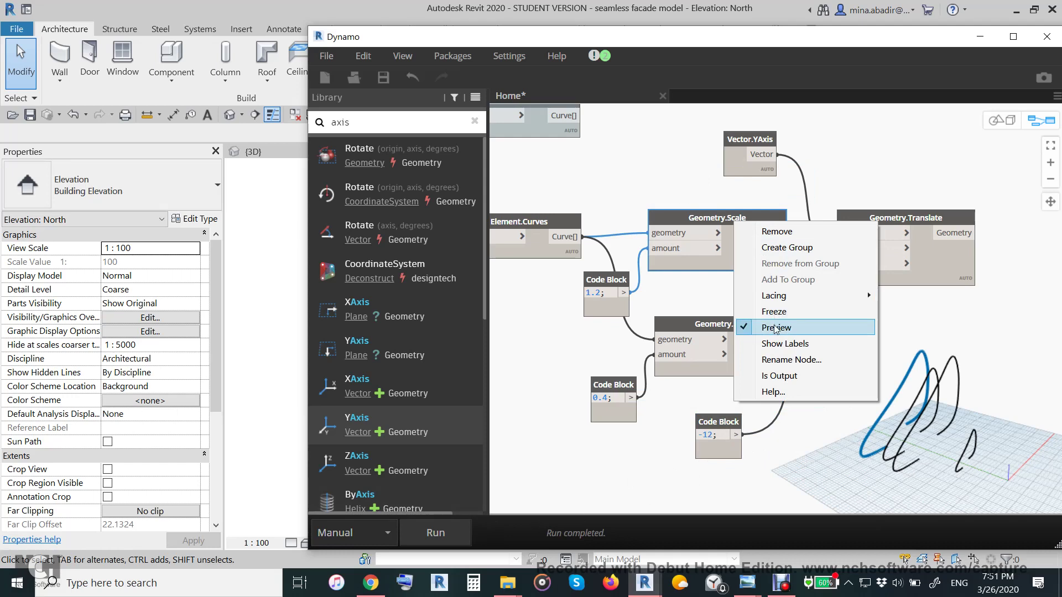
left_click(776, 327)
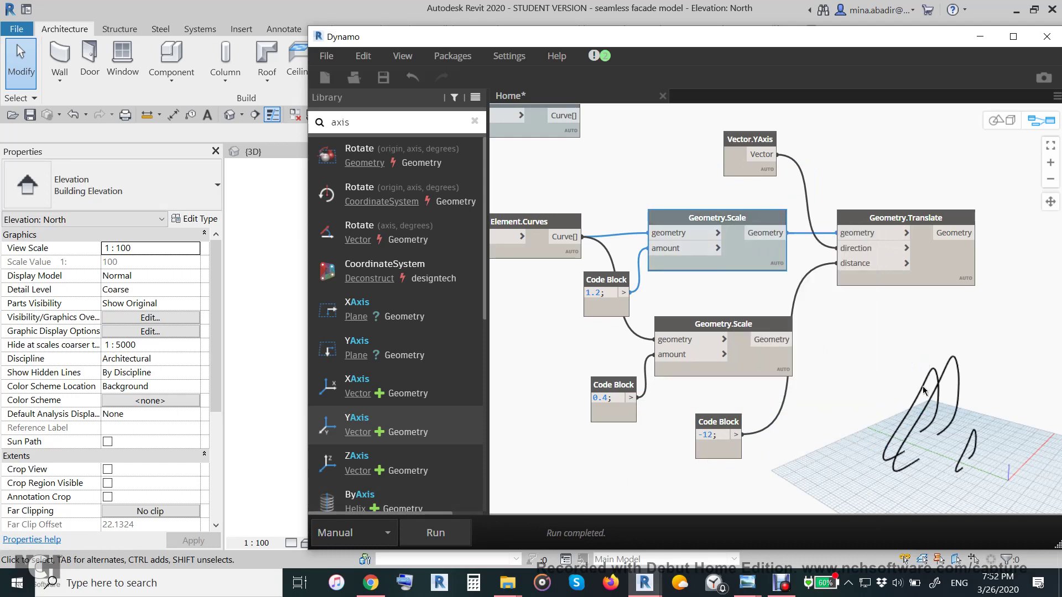
scroll(912, 407, "down", 1)
scroll(888, 390, "down", 2)
scroll(864, 373, "down", 1)
scroll(840, 359, "down", 1)
scroll(863, 374, "right", 2)
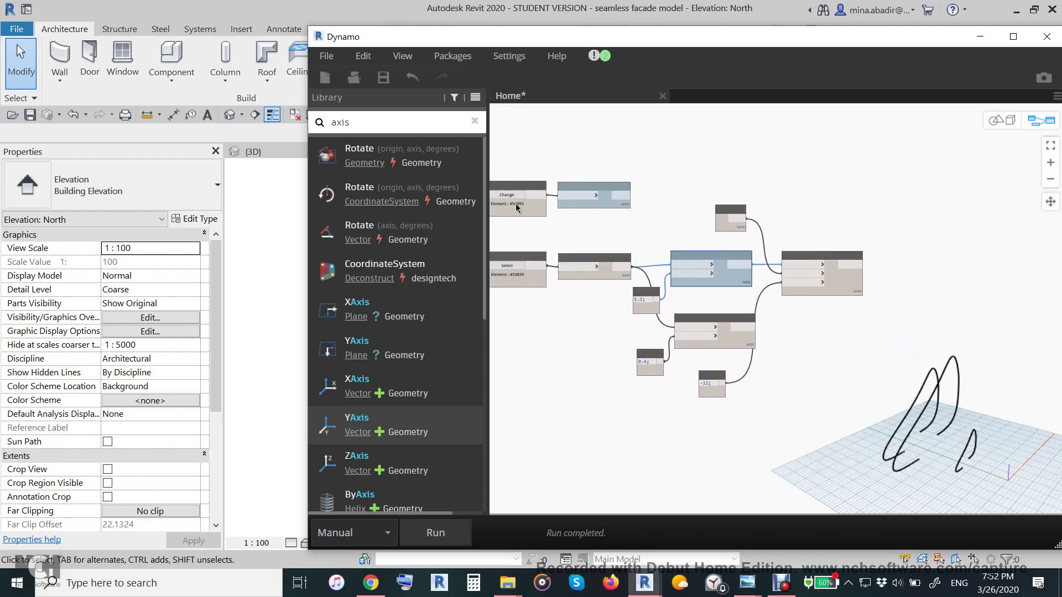
Step: Add a Surface.ByLoft node and place it to the right of the graph
left_click(475, 122)
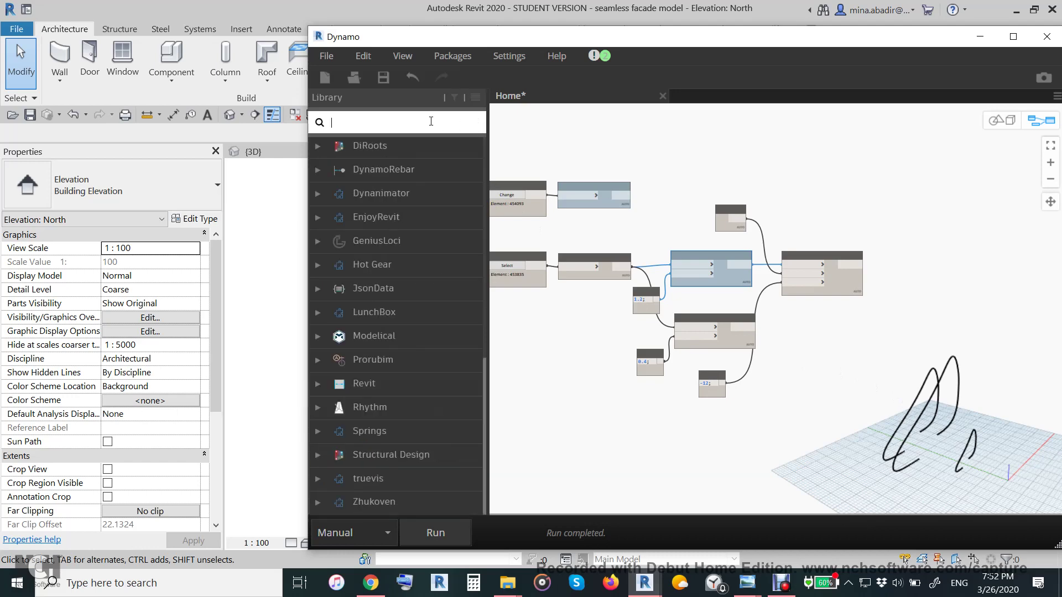
type("loft")
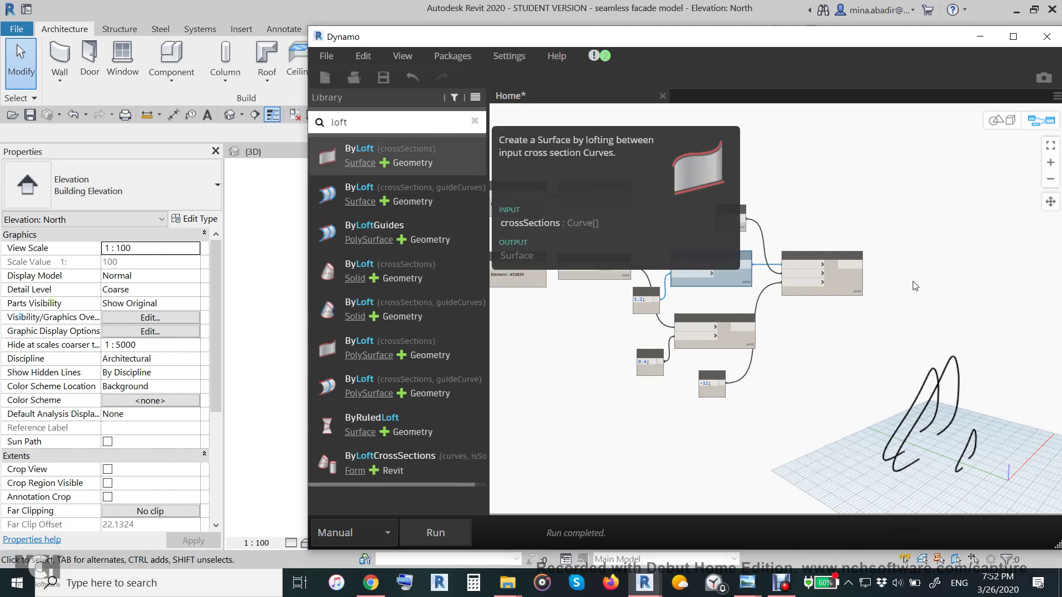
left_click(369, 152)
left_click_drag(869, 375, 969, 275)
scroll(923, 281, "up", 3)
middle_click_drag(922, 281, 903, 267)
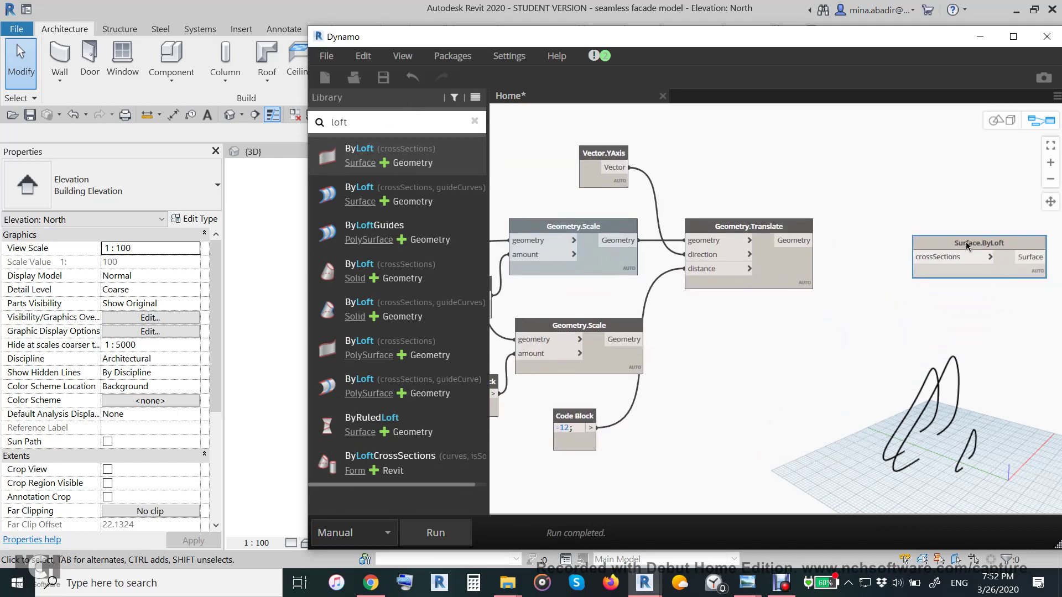
scroll(672, 291, "down", 2)
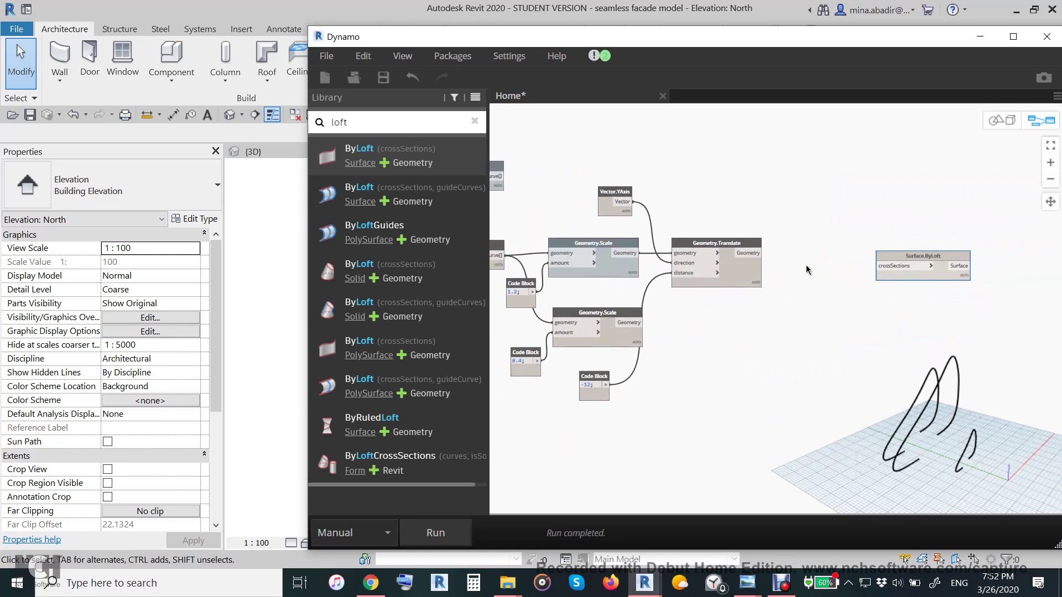
scroll(631, 307, "down", 2)
Step: Rearrange the scale and curve-extraction nodes into a tidier layout
left_click_drag(618, 317, 714, 341)
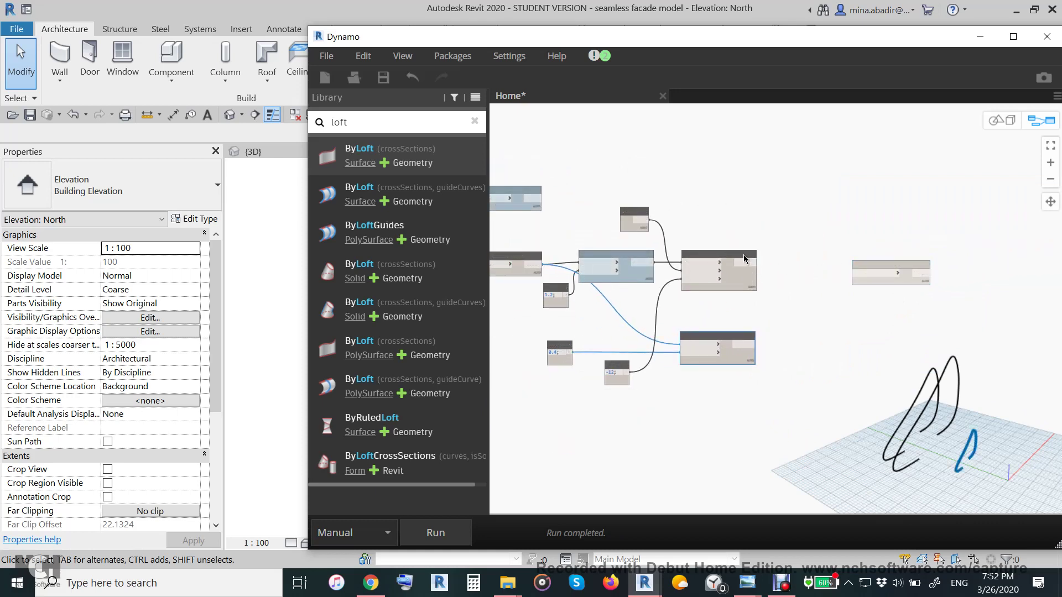
left_click(745, 258)
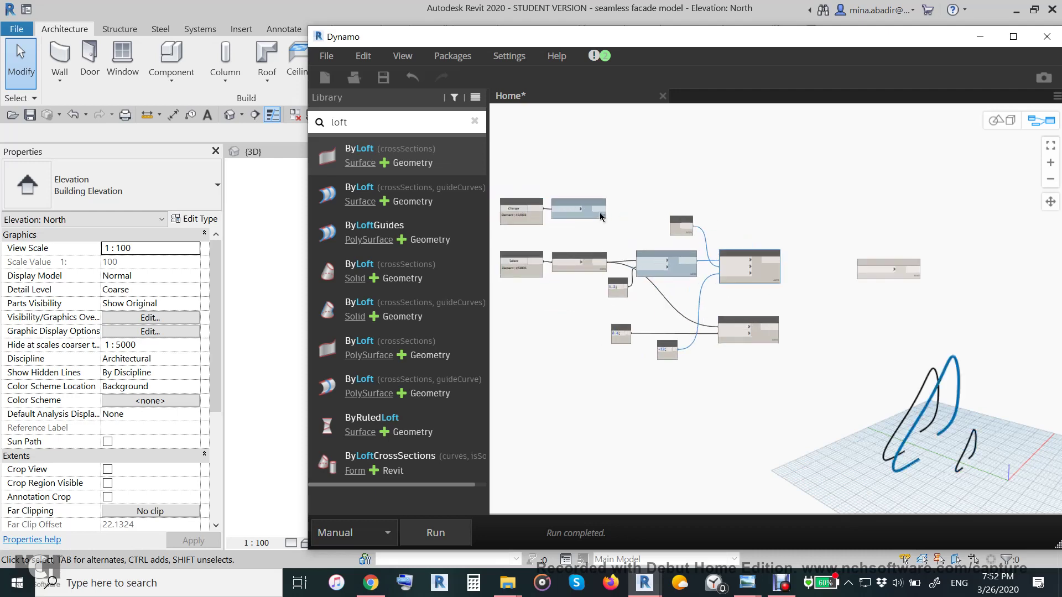
middle_click_drag(540, 208, 603, 212)
mouse_move(590, 203)
left_mouse_down()
mouse_move(712, 188)
mouse_move(787, 196)
left_mouse_up()
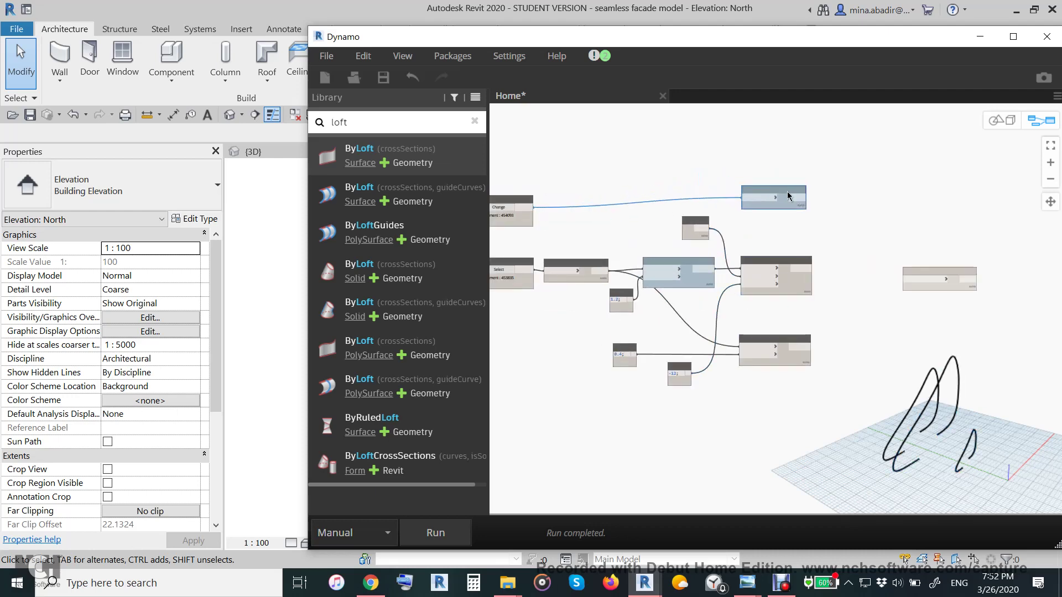
Step: Toggle the geometry preview of the curve-extraction node
right_click(788, 196)
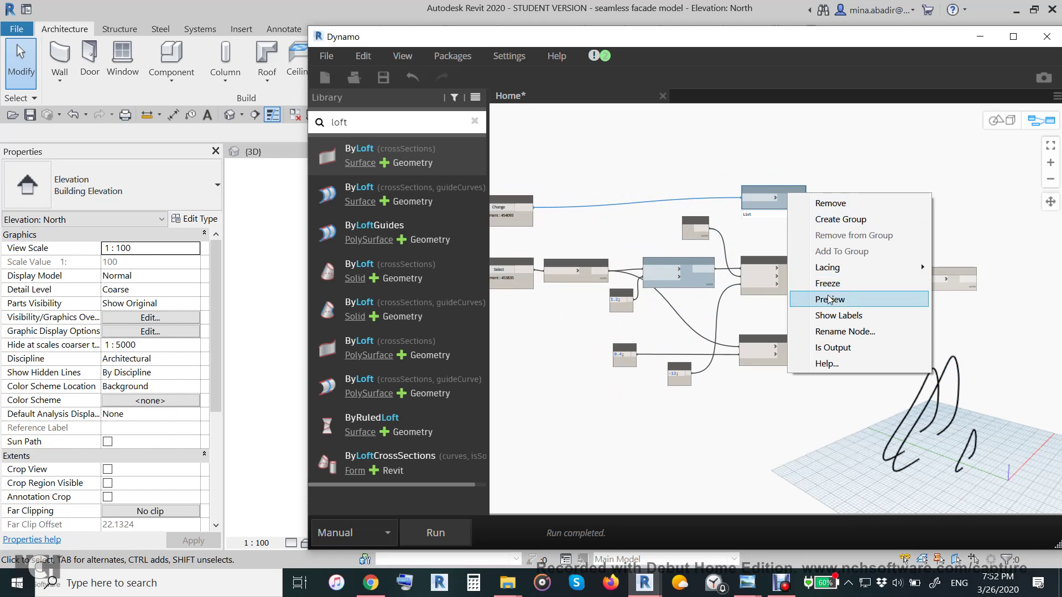
left_click(829, 300)
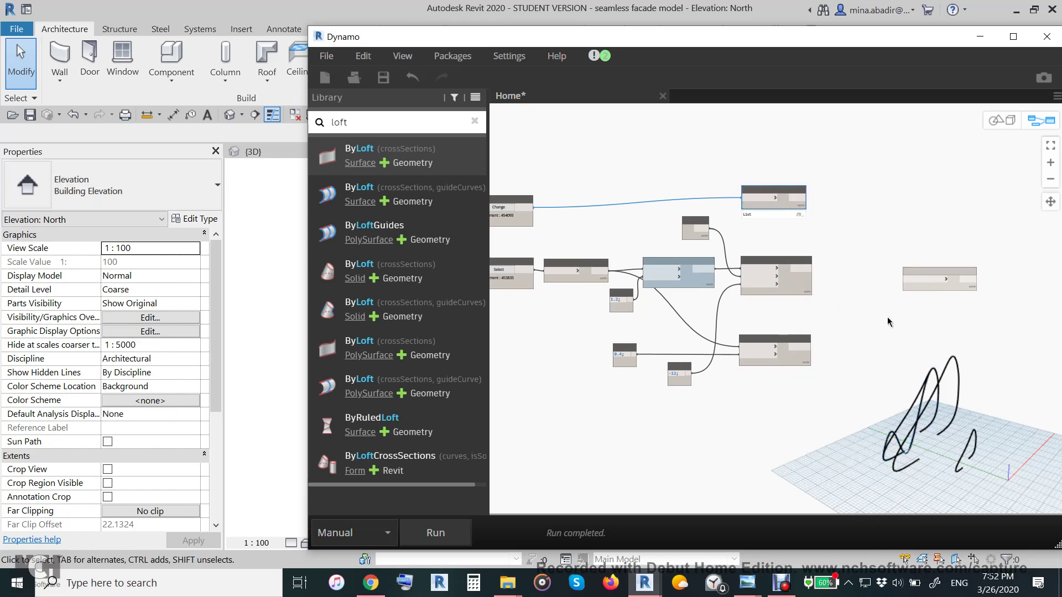
left_click(872, 319)
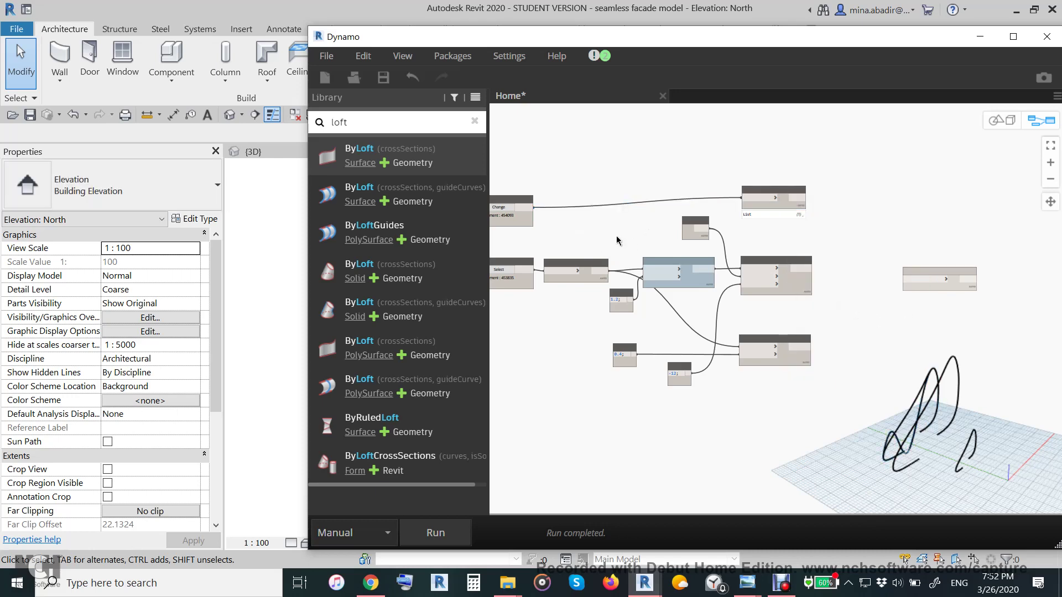
middle_click_drag(621, 239, 690, 226)
Step: Toggle the Select node's geometry preview and open the next node's options
left_click(587, 188)
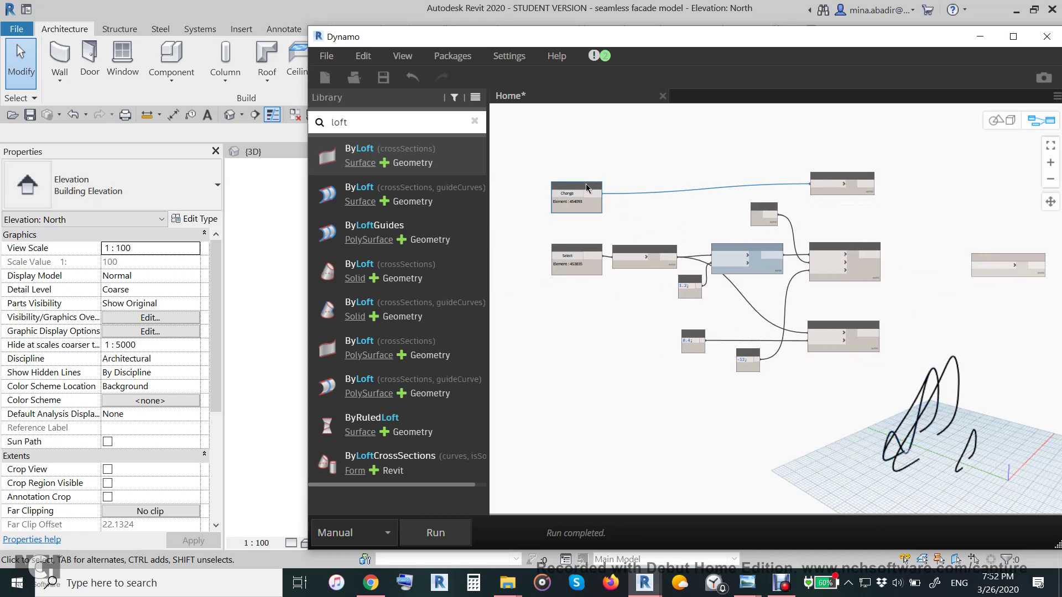
right_click(586, 187)
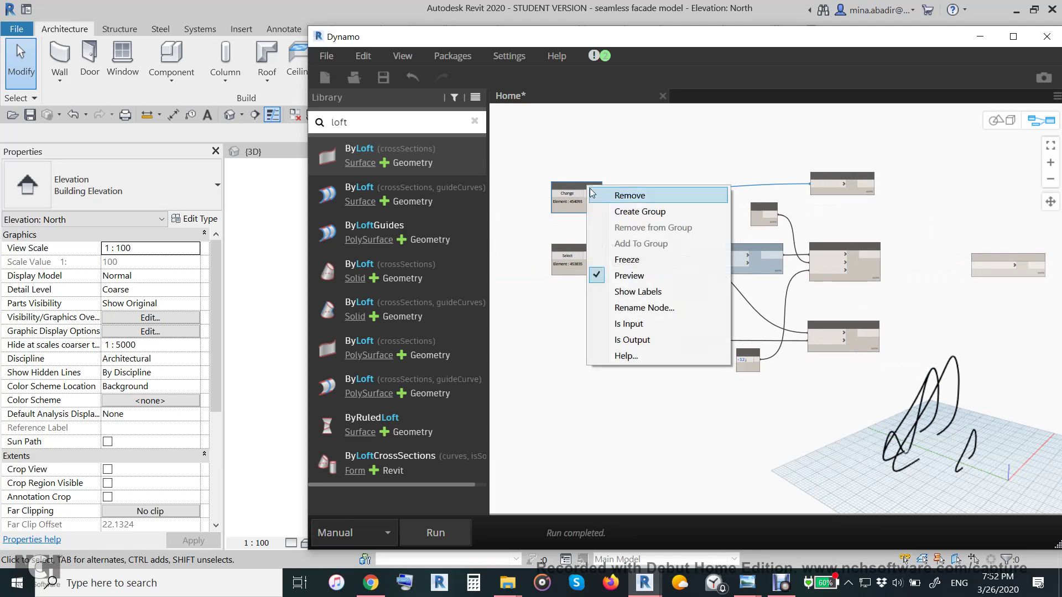
left_click(565, 249)
right_click(565, 247)
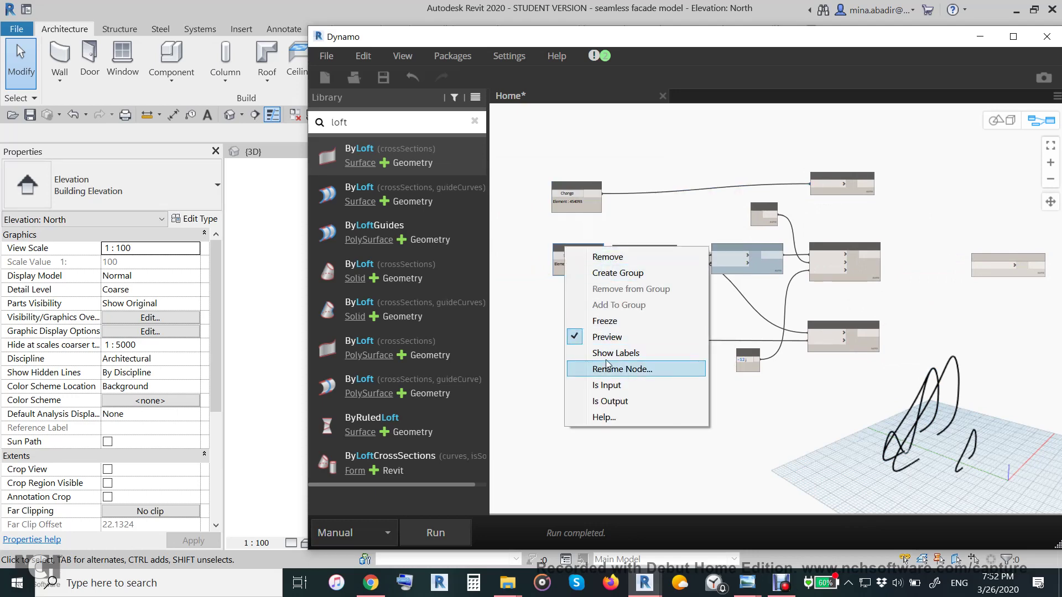
left_click(608, 338)
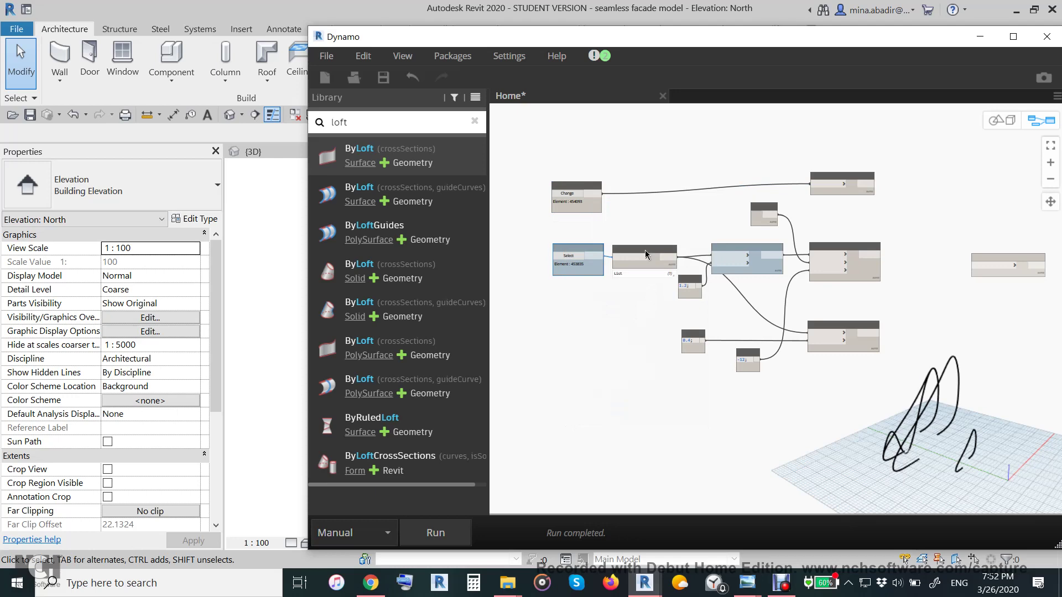
left_click(645, 254)
right_click(649, 259)
left_click(683, 359)
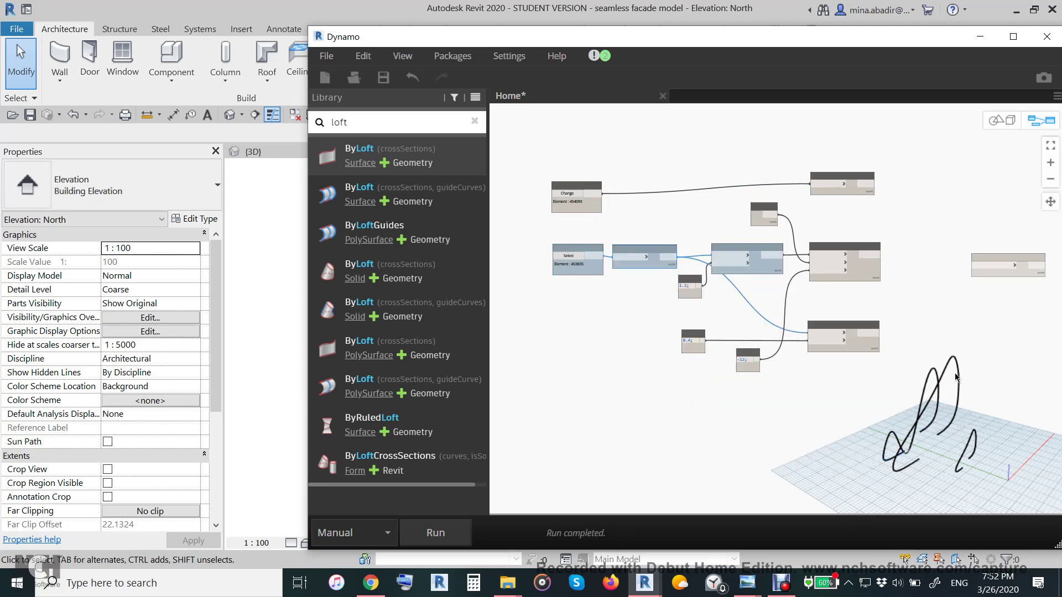
middle_click_drag(856, 186, 788, 183)
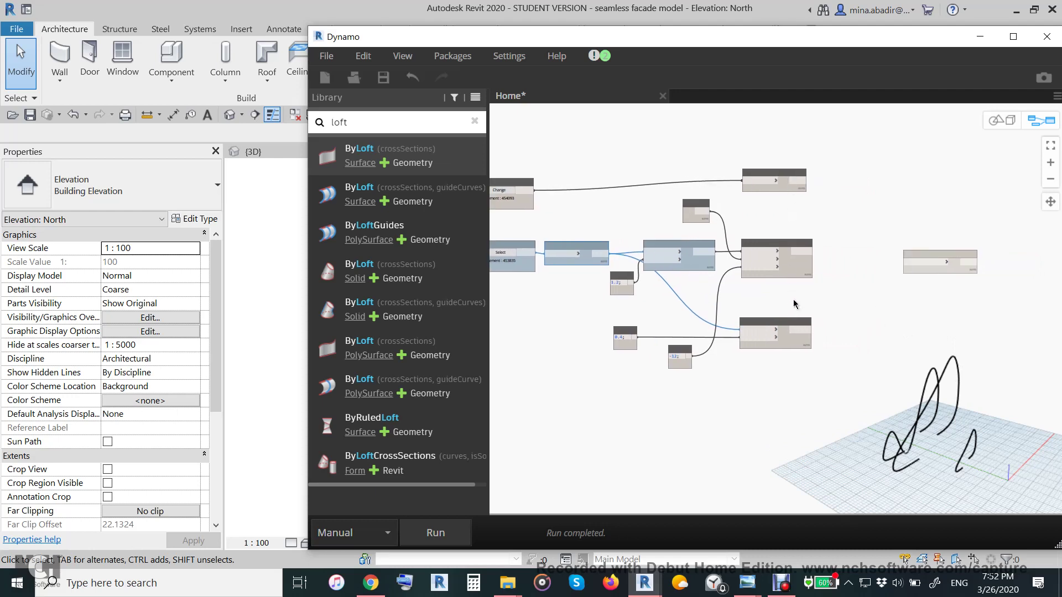
left_click(786, 184)
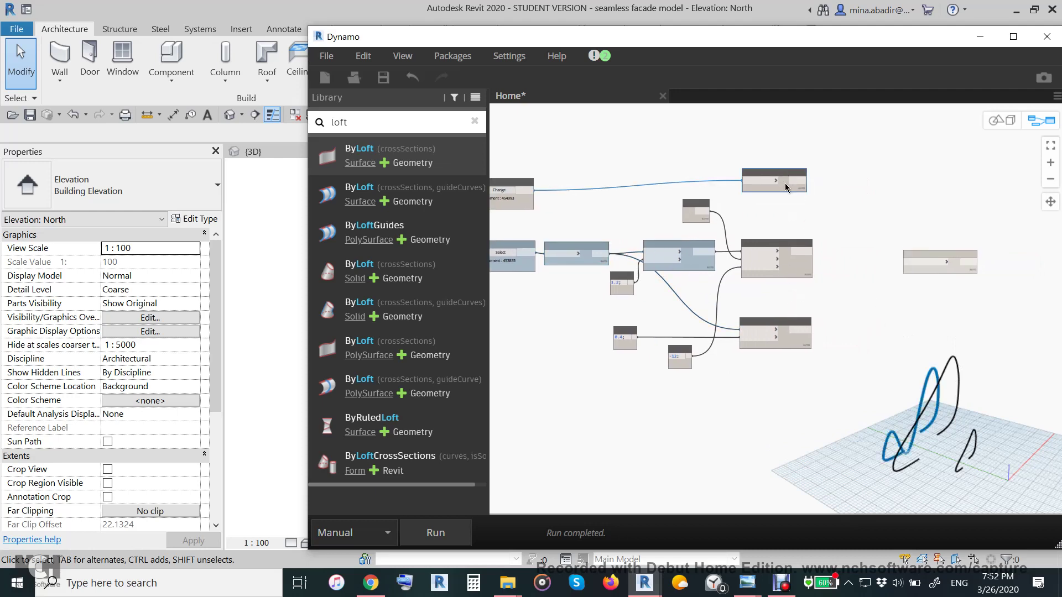
left_click(780, 248)
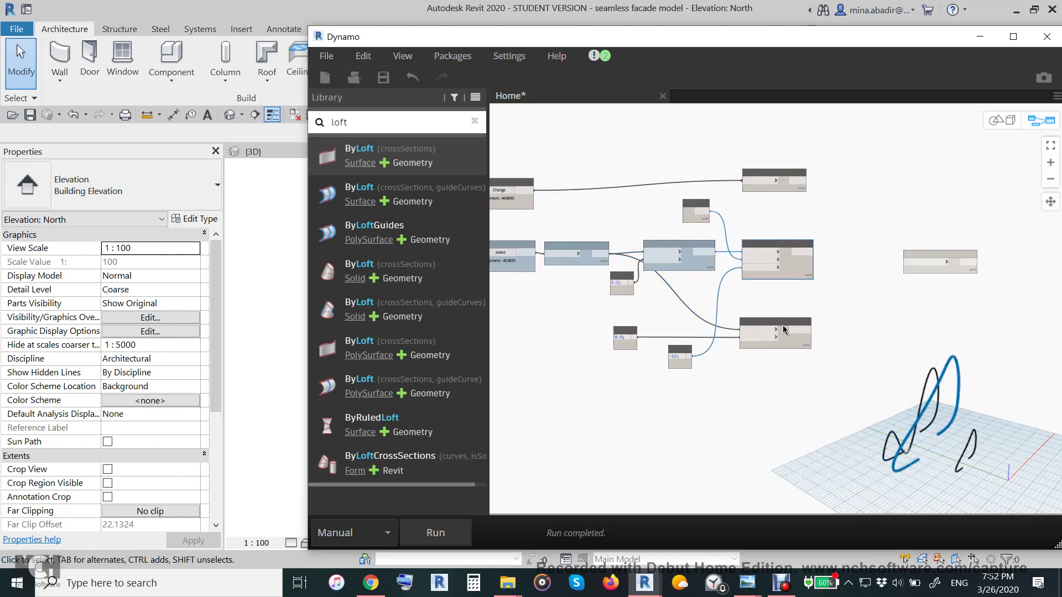
left_click(784, 329)
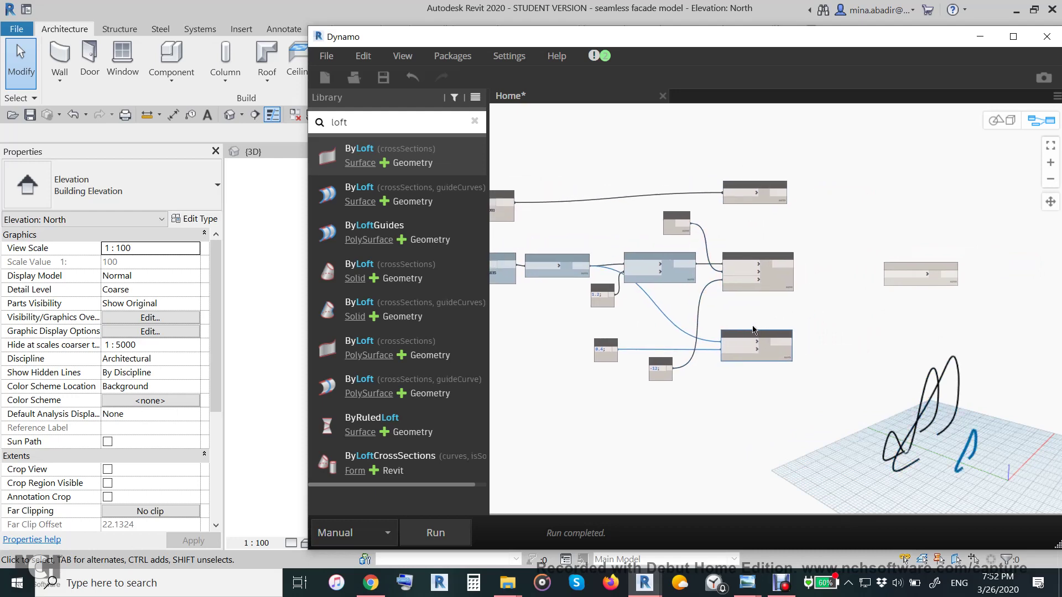
middle_click_drag(758, 301, 684, 337)
Step: Add a List Create node with three item inputs beside Surface.ByLoft
left_click(475, 123)
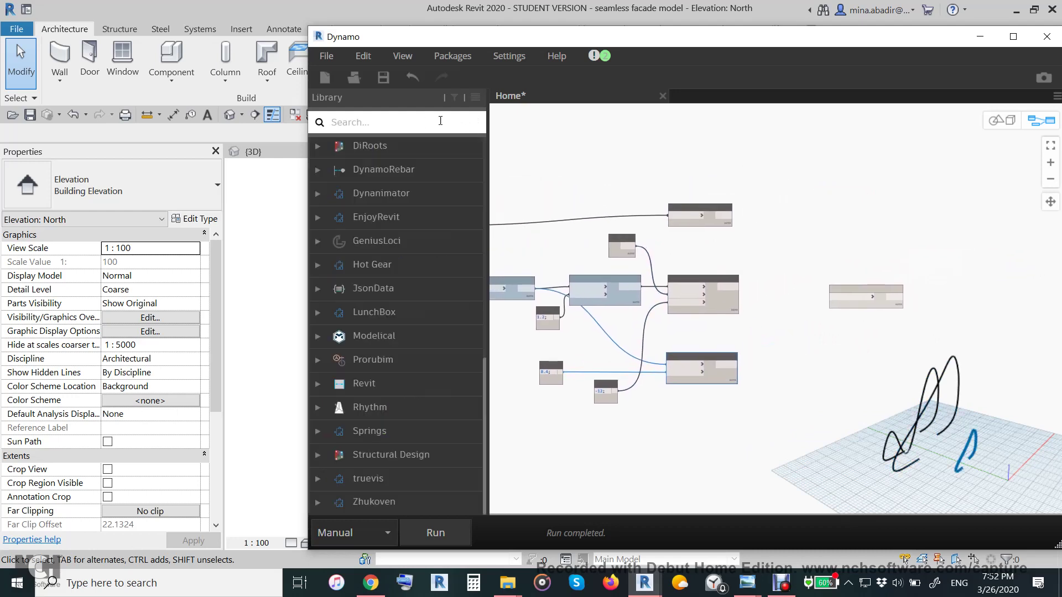
type("list")
mouse_move(385, 154)
scroll(813, 295, "up", 2)
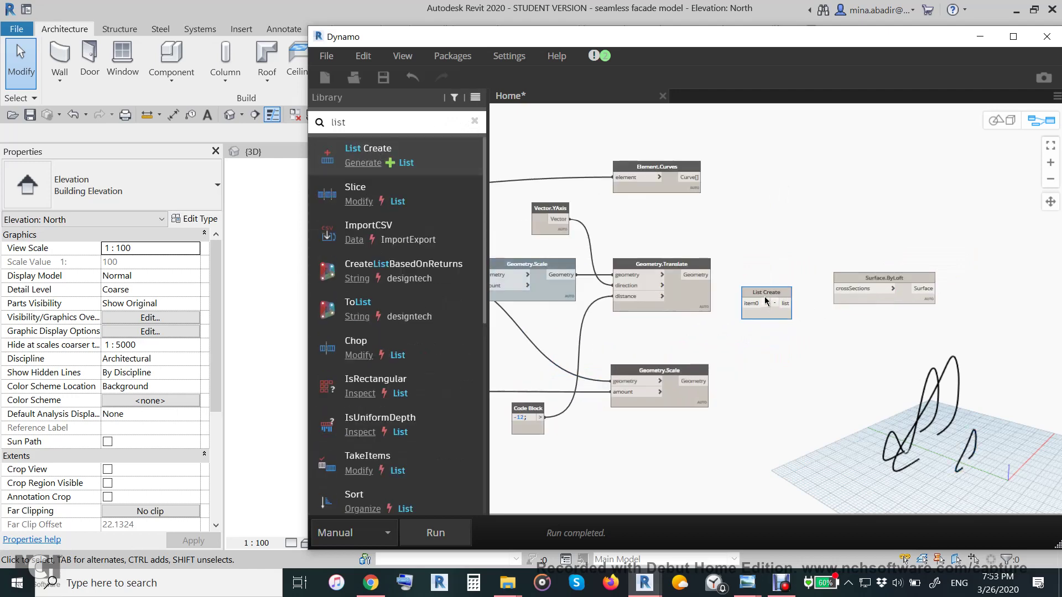
left_click_drag(782, 303, 878, 288)
scroll(738, 245, "up", 3)
left_click(817, 312)
Step: Wire the original, translated and scaled curves into item0, item1 and item2
left_click(677, 147)
left_click(778, 314)
left_click(695, 301)
left_click(784, 329)
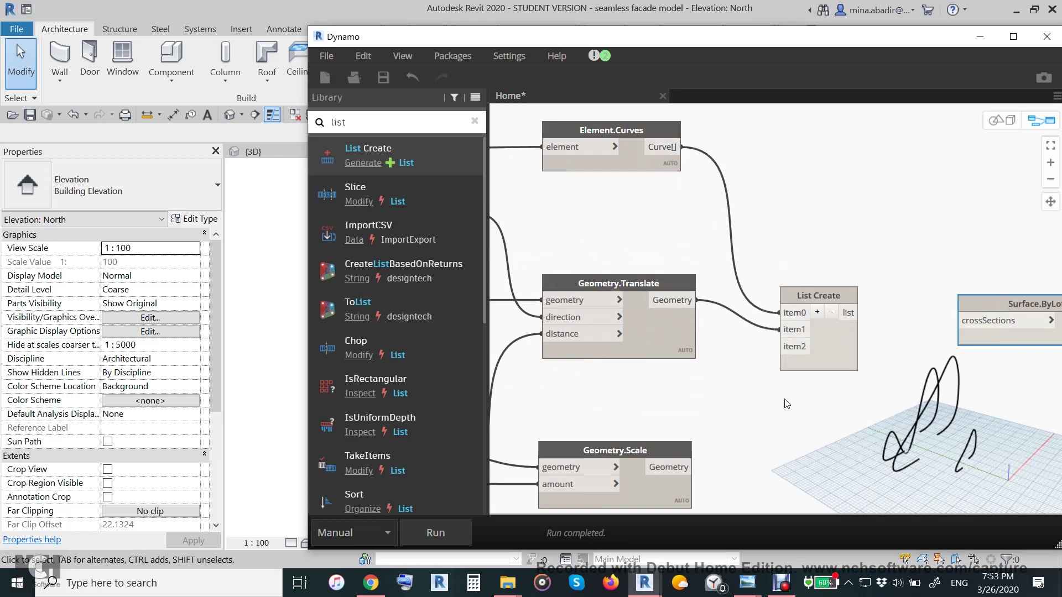
left_click(695, 467)
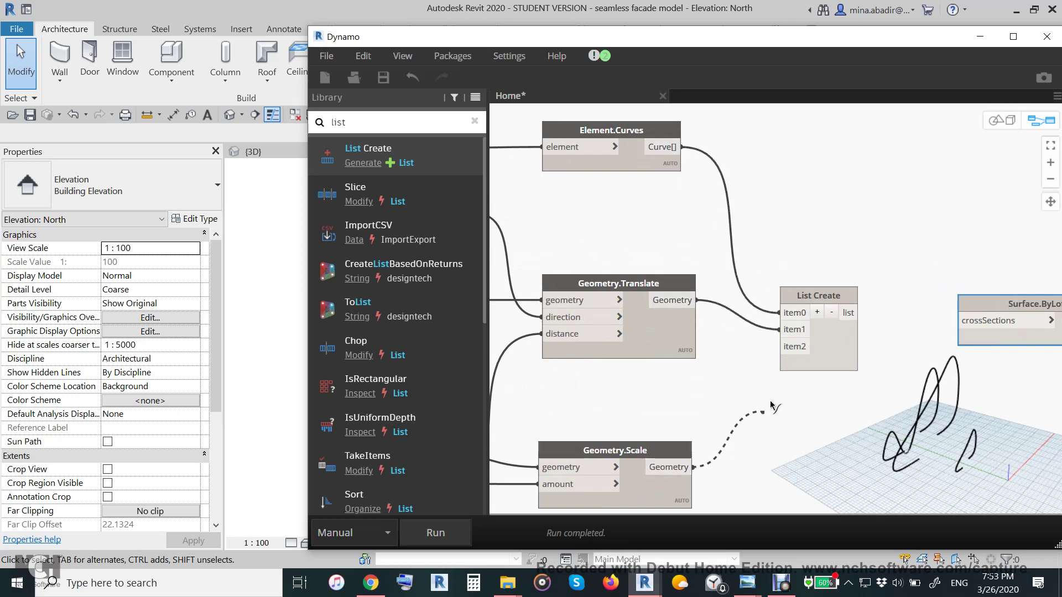
left_click(796, 349)
middle_click_drag(955, 316, 797, 298)
left_click_drag(855, 286, 831, 286)
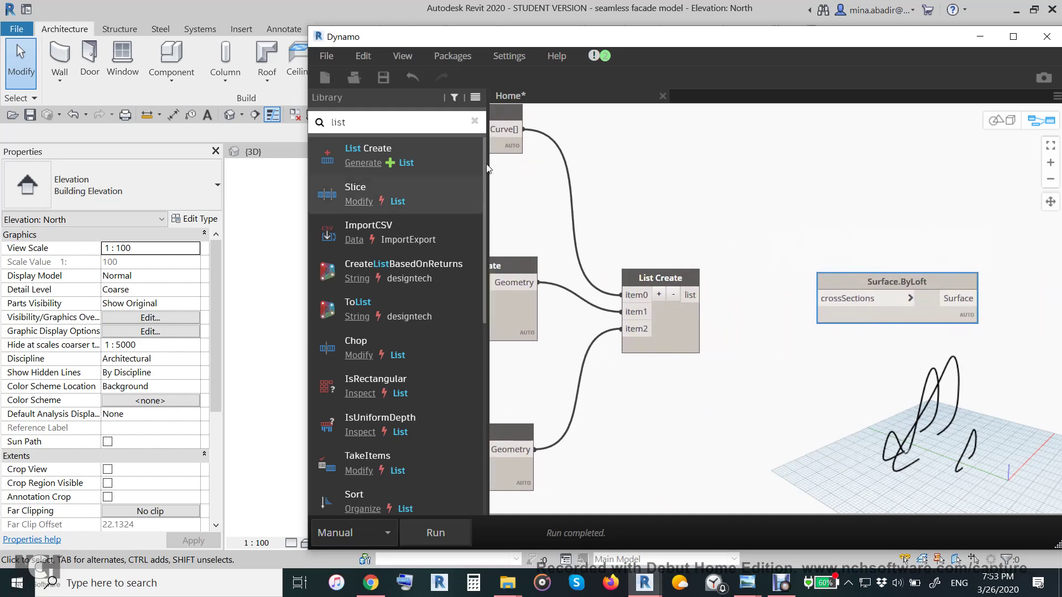
left_click(470, 124)
type("flatt")
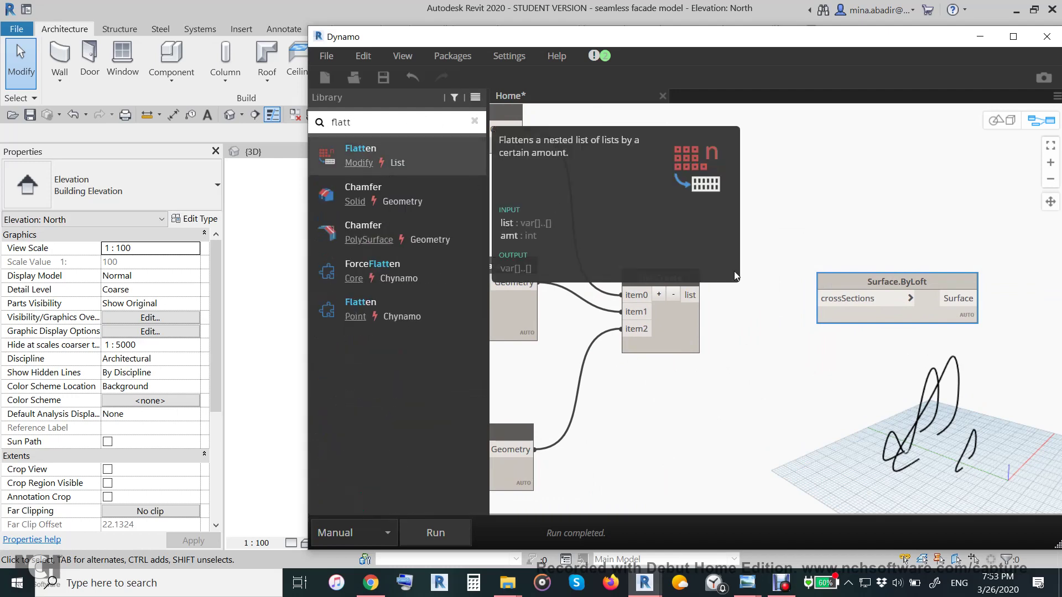
left_click_drag(858, 292, 789, 282)
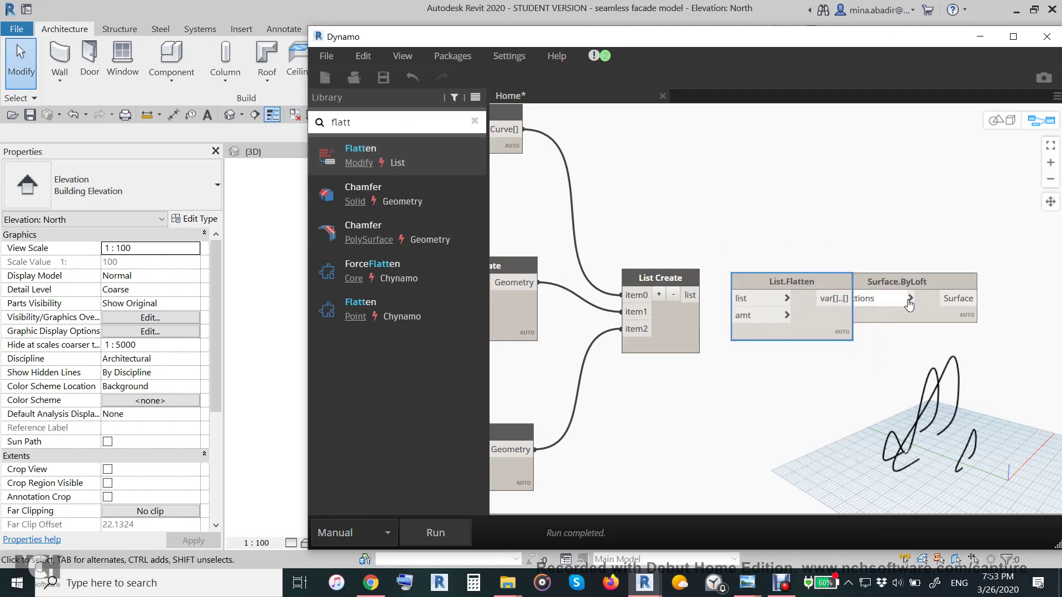
left_click_drag(909, 301, 986, 292)
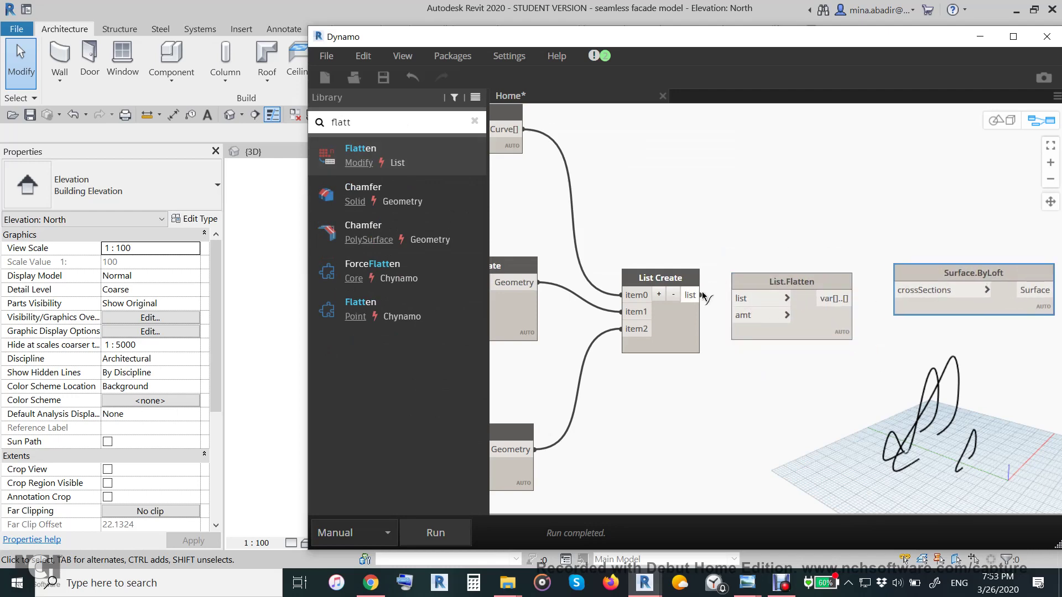
left_click_drag(712, 299, 735, 298)
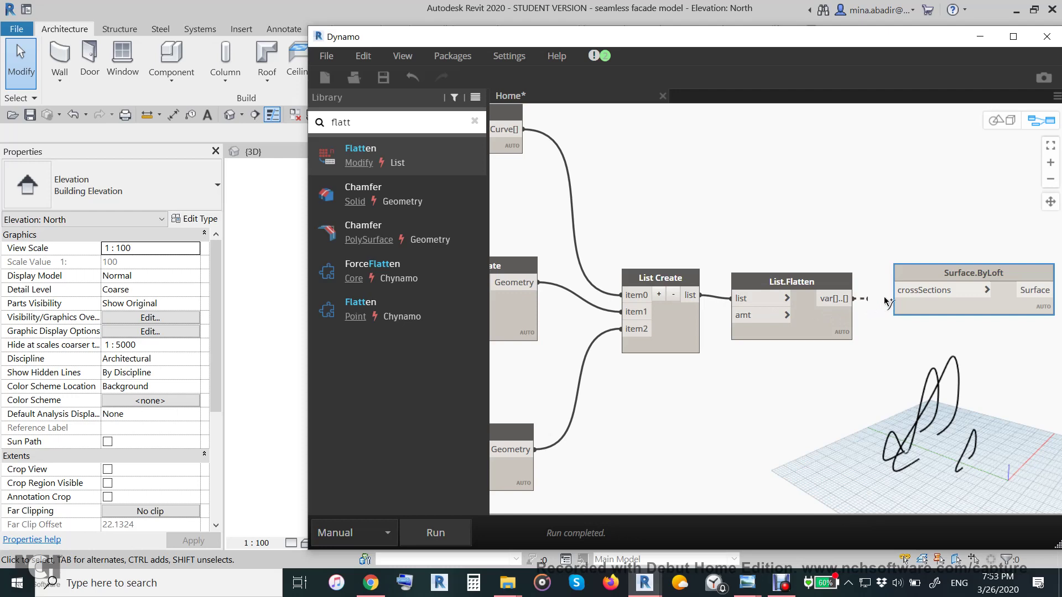
left_click(900, 291)
left_click(436, 533)
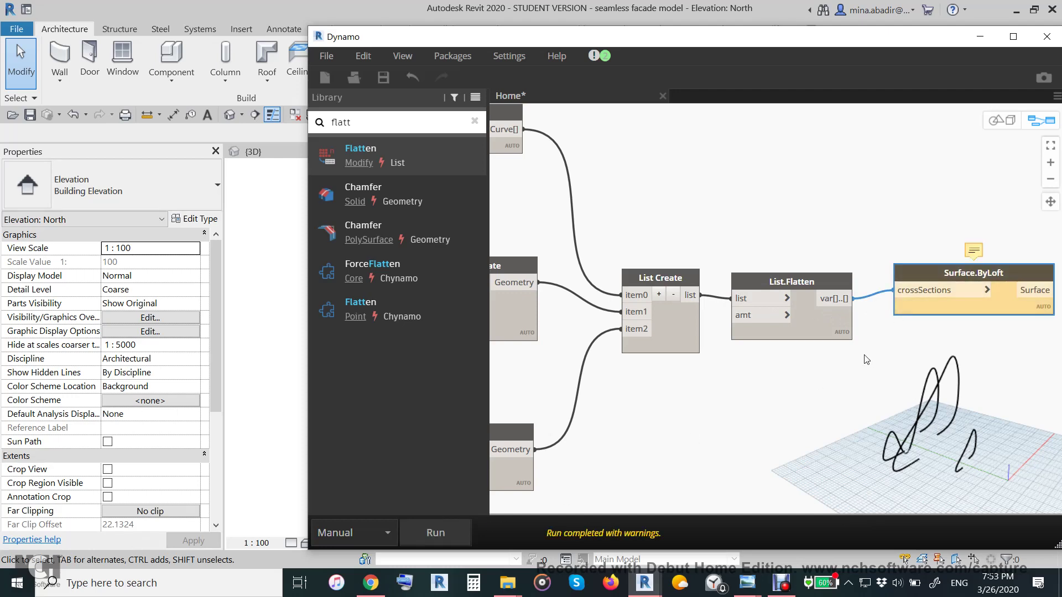
middle_click_drag(865, 359, 816, 335)
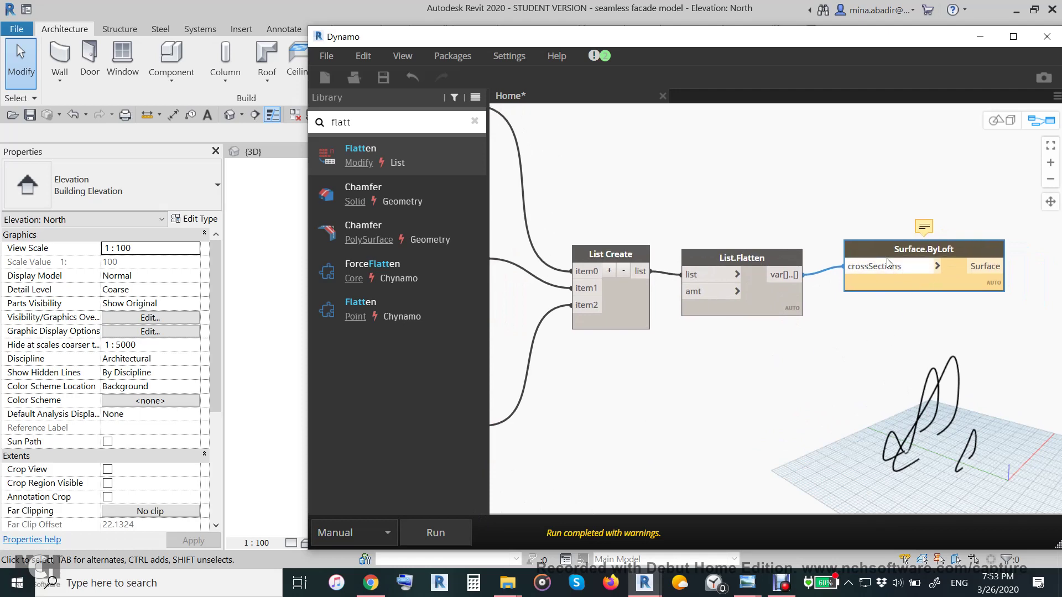
scroll(946, 220, "up", 2)
scroll(910, 233, "up", 2)
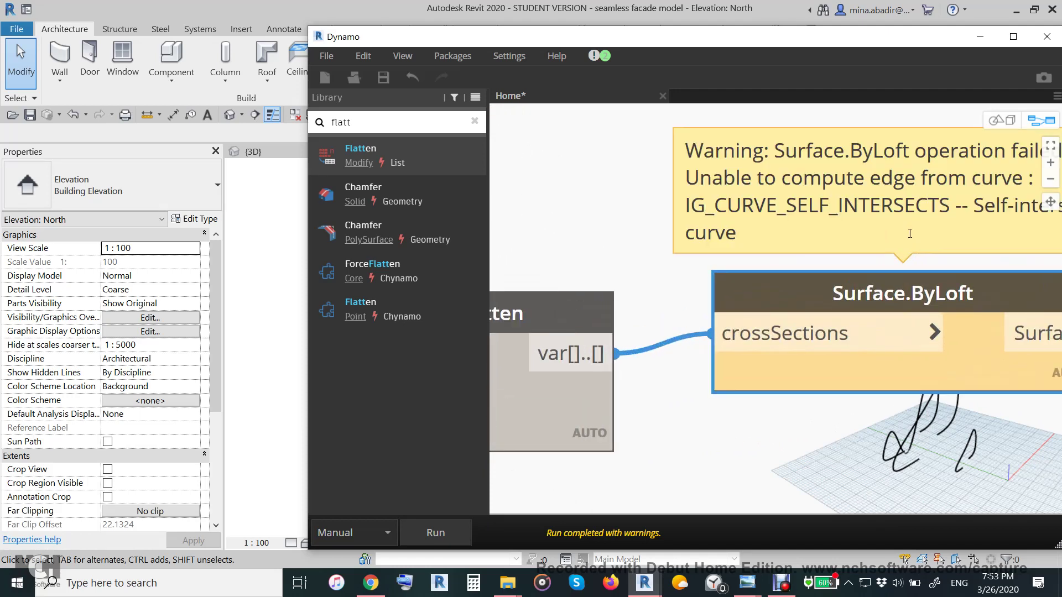
scroll(771, 269, "down", 2)
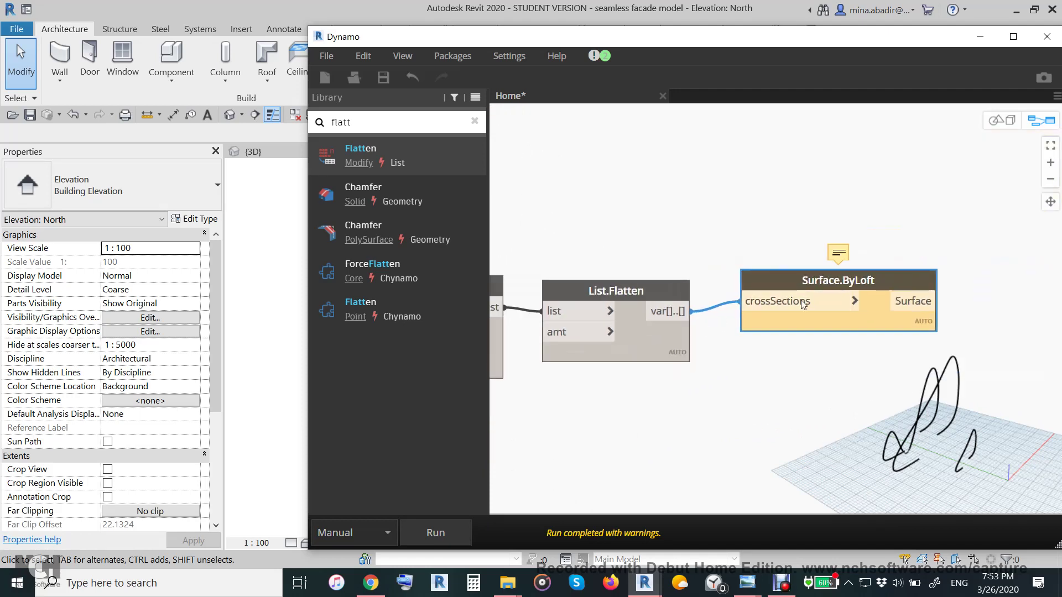
scroll(834, 296, "down", 2)
scroll(777, 337, "down", 2)
middle_click_drag(778, 336, 783, 336)
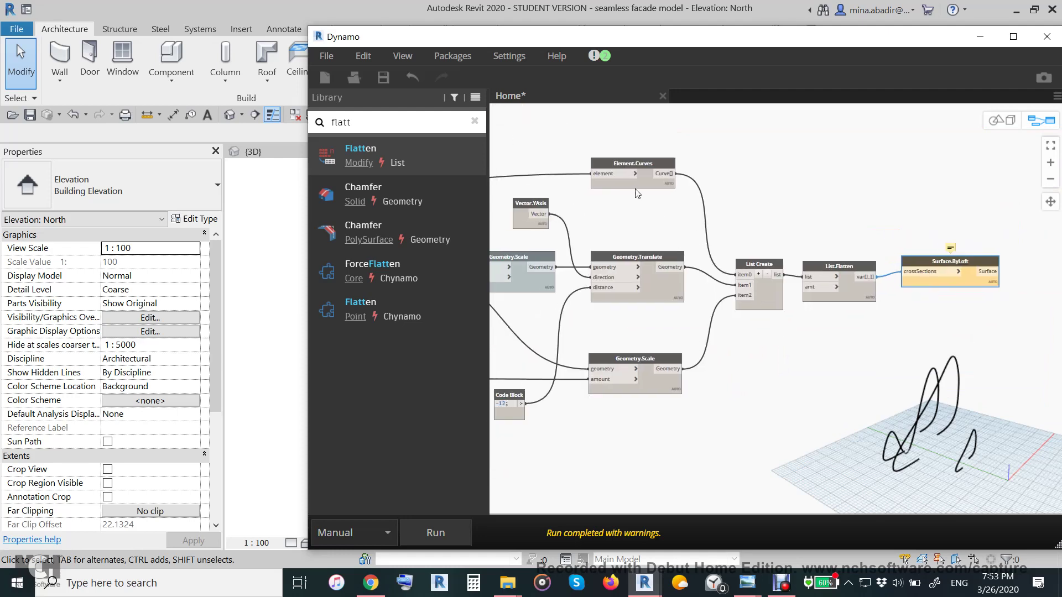
left_click(634, 165)
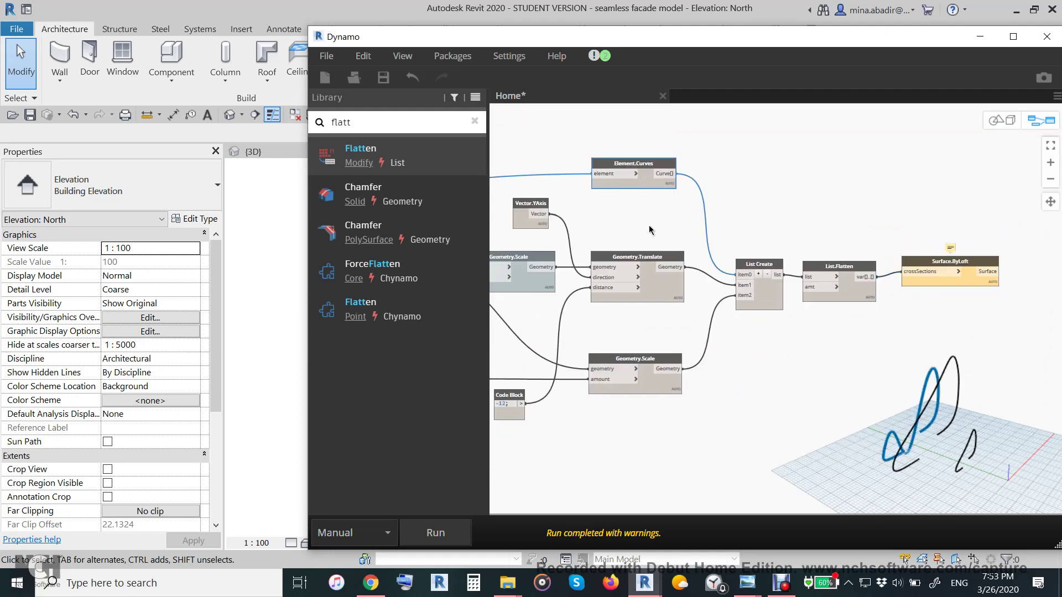
left_click(647, 260)
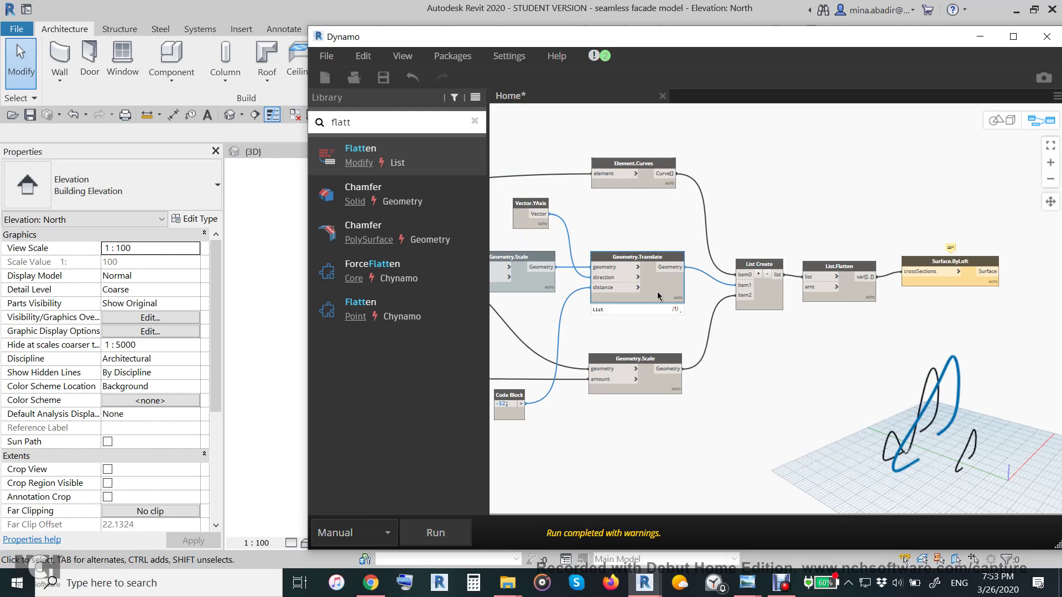
left_click(666, 361)
scroll(760, 354, "up", 3)
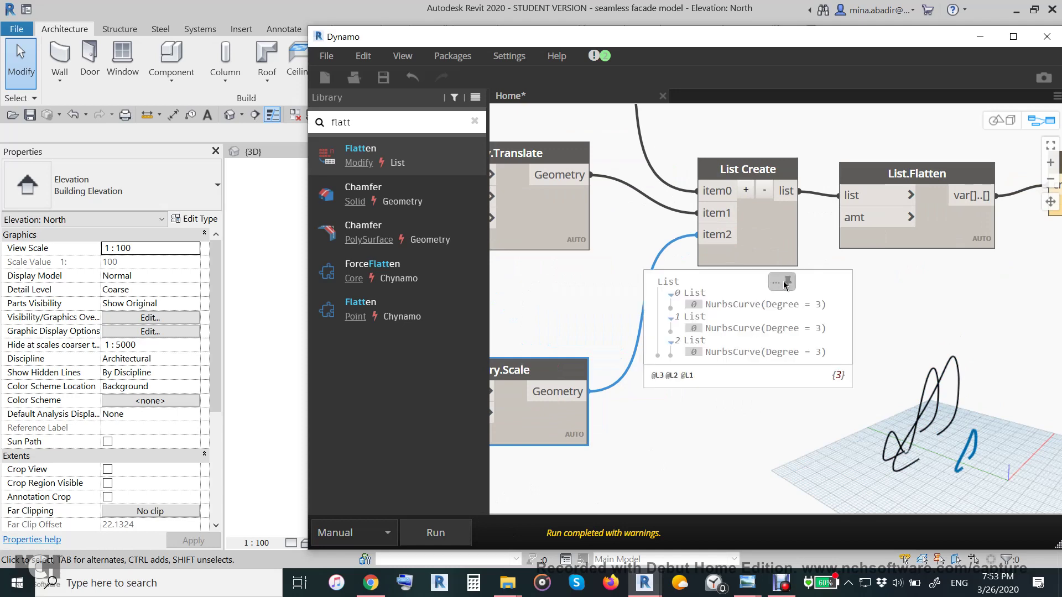
mouse_move(838, 280)
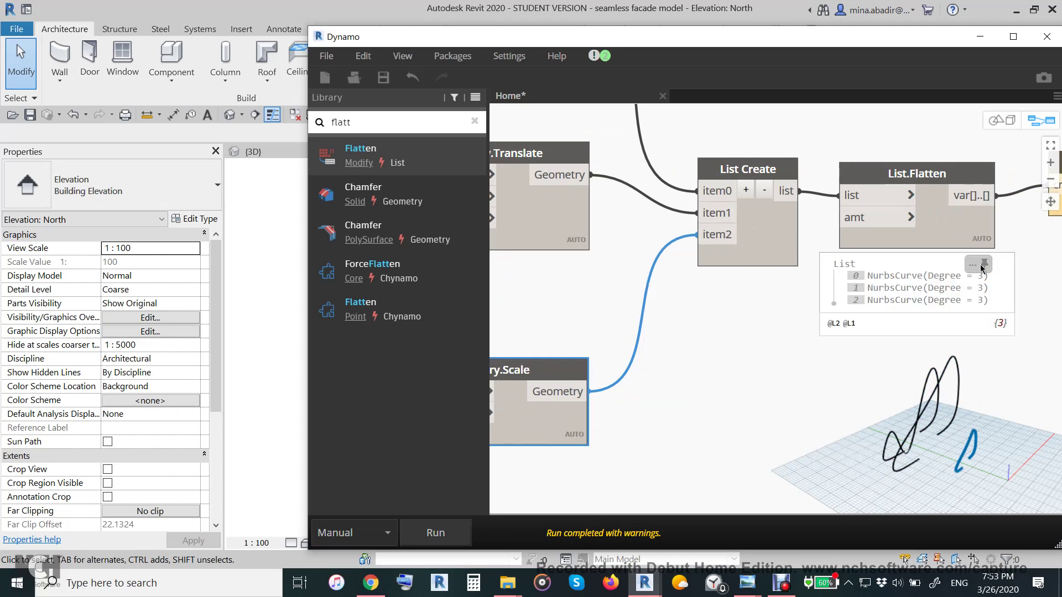
scroll(978, 274, "down", 2)
middle_click_drag(978, 274, 880, 269)
scroll(851, 269, "up", 3)
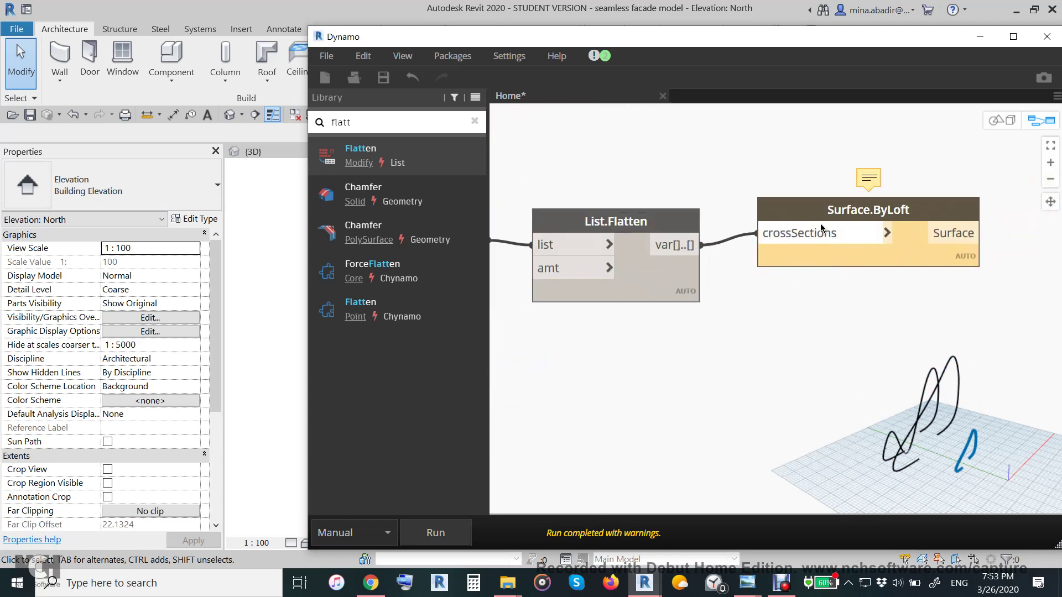
left_click_drag(825, 229, 831, 251)
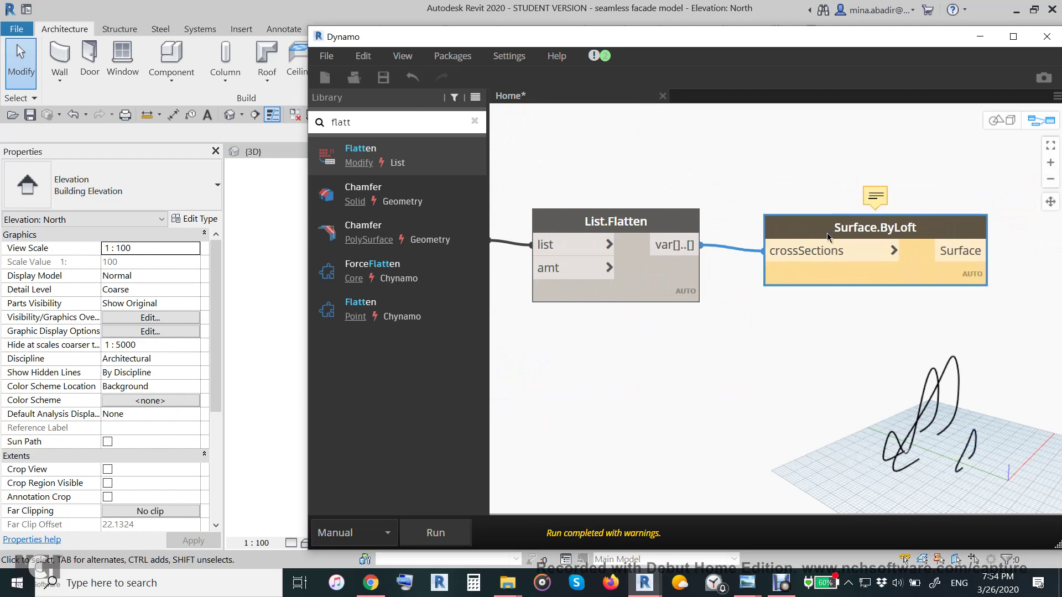
left_click(439, 537)
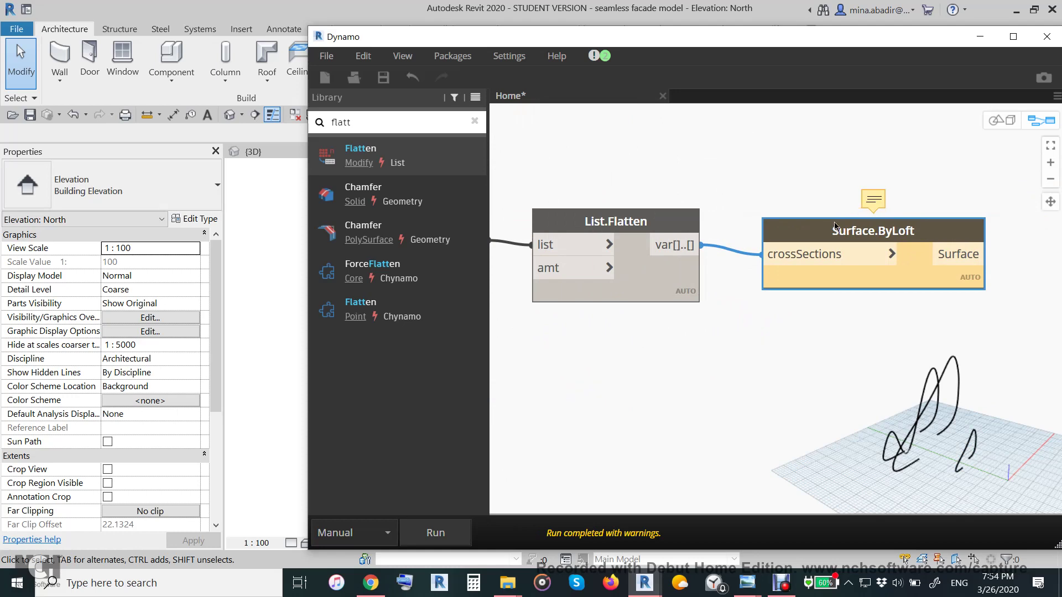
scroll(953, 325, "down", 3)
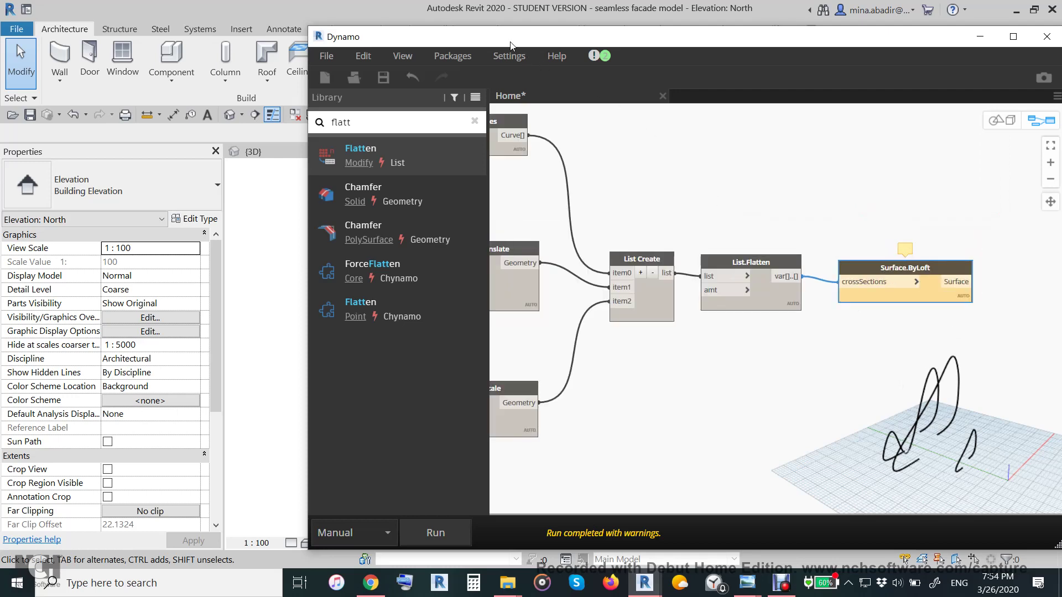
Step: Raise the bottom control point of the self-intersecting spline in the North elevation
left_click_drag(511, 45, 827, 89)
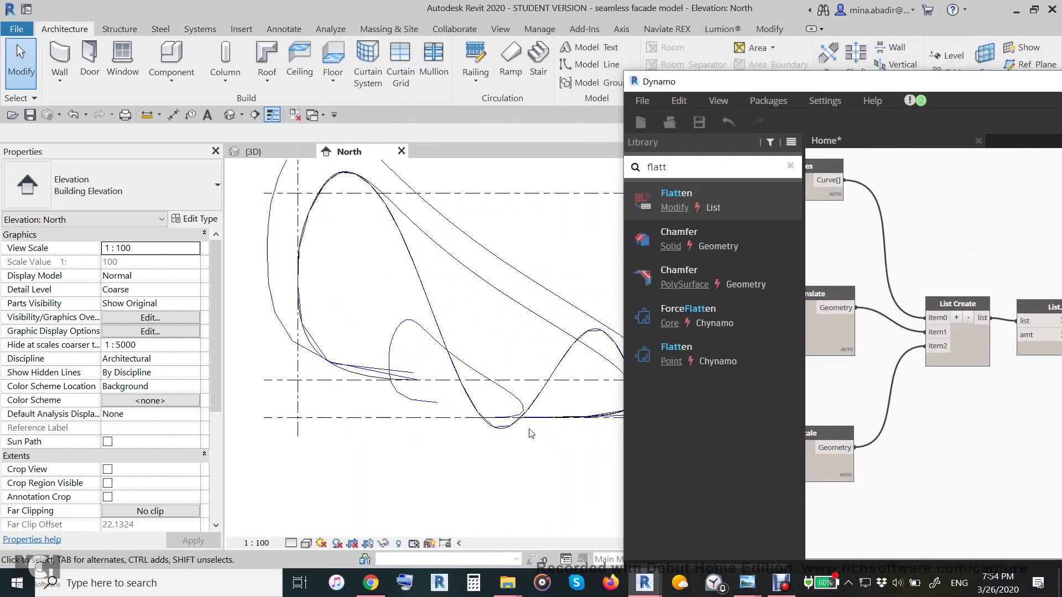
left_click(489, 478)
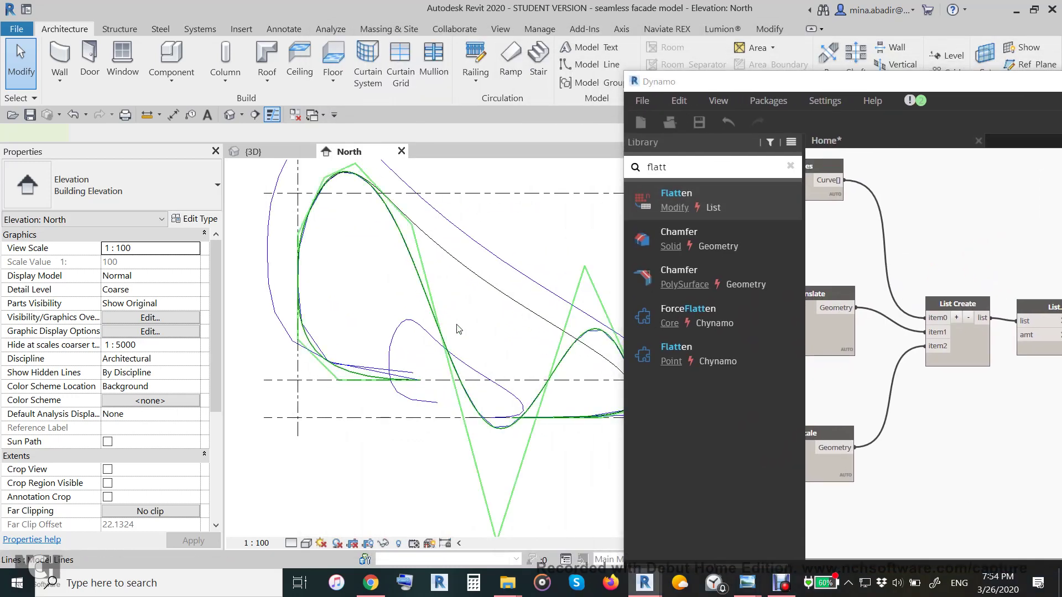
left_click(476, 356)
scroll(532, 441, "down", 1)
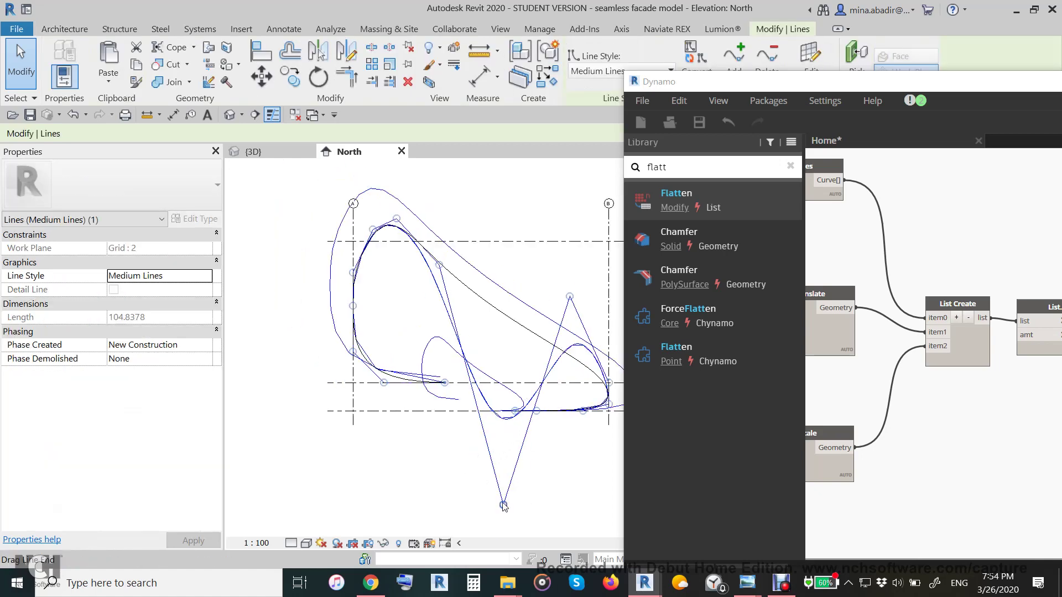
left_click_drag(502, 503, 504, 478)
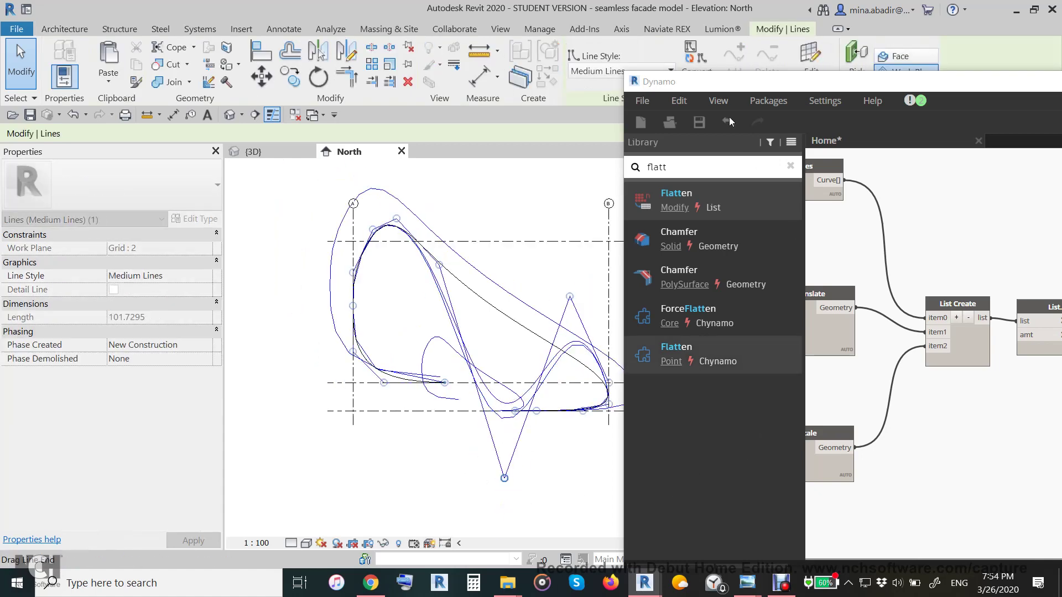
left_click_drag(732, 81, 399, 75)
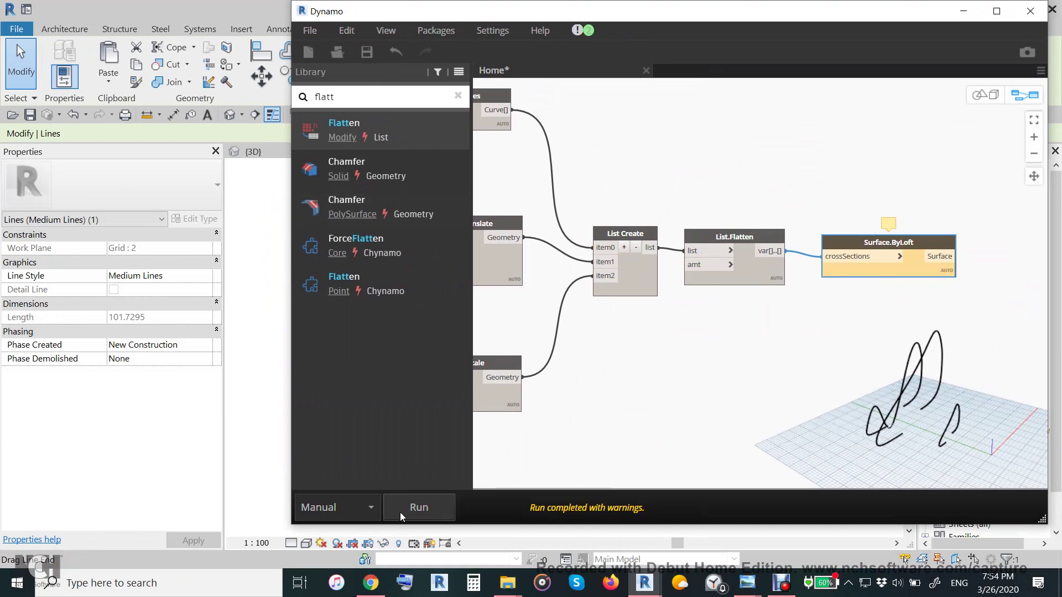
Step: Rerun the graph, then orbit and pan the background 3D preview to inspect the curved loft
left_click(409, 513)
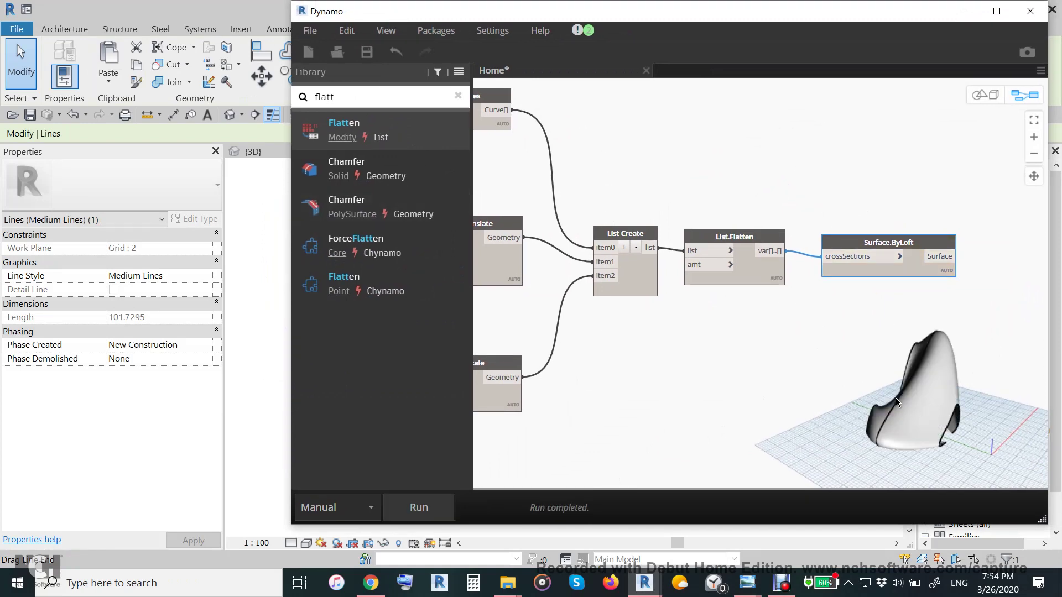
left_click(982, 95)
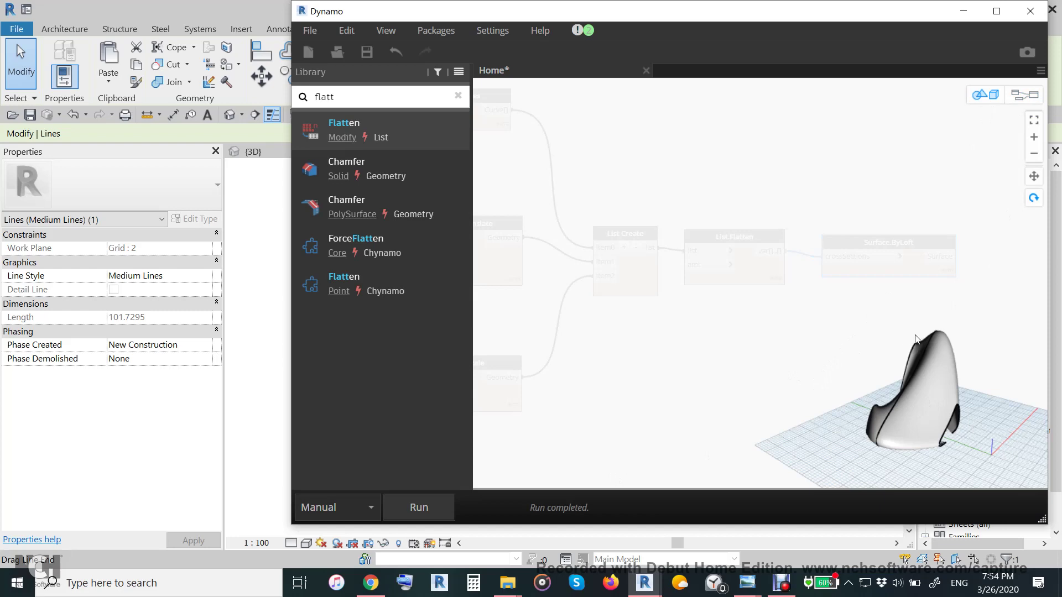
left_click_drag(932, 306, 1001, 338)
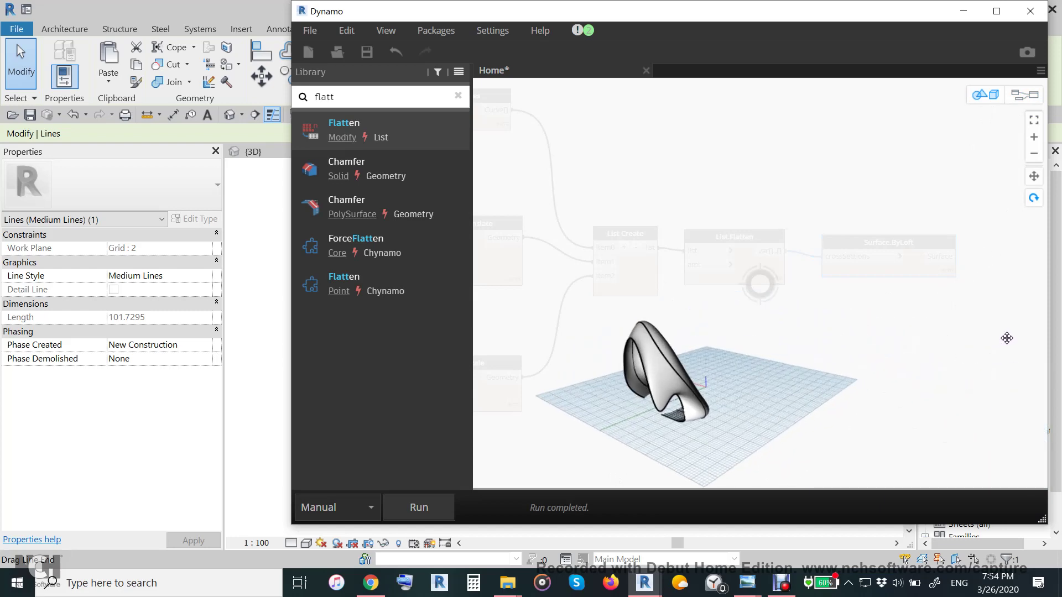
left_click_drag(999, 338, 1035, 177)
left_click(1035, 178)
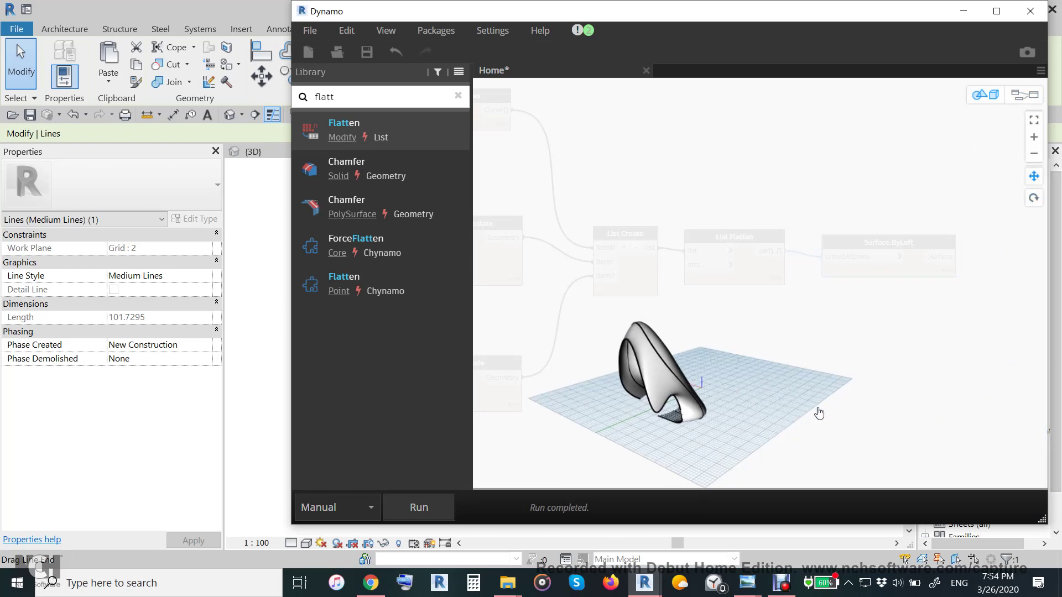
mouse_move(825, 415)
left_mouse_down()
mouse_move(905, 408)
mouse_move(1037, 429)
left_mouse_up()
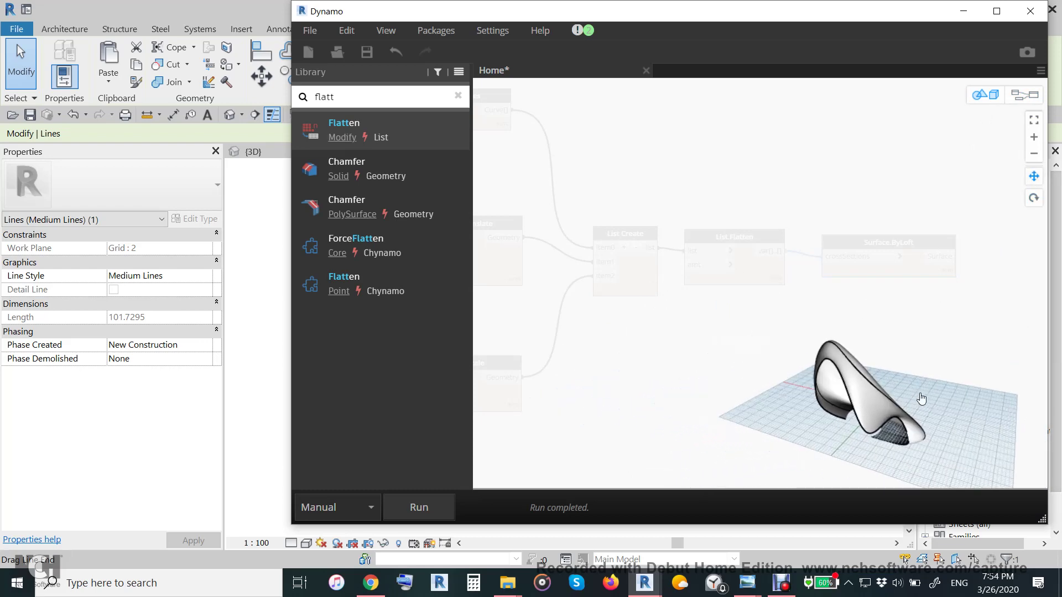
left_click_drag(967, 390, 997, 406)
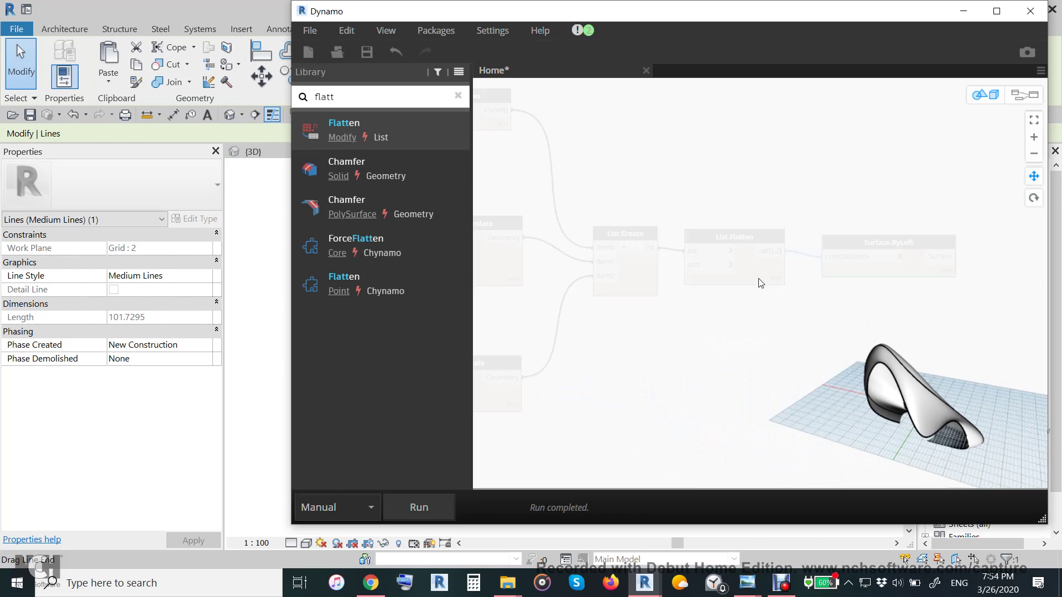
left_click(1025, 94)
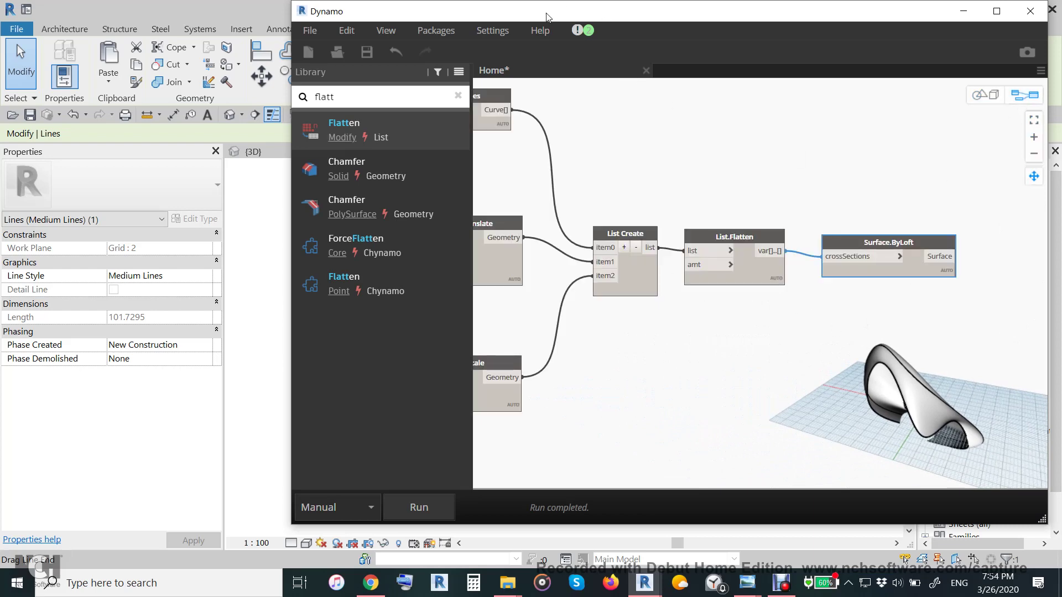
Step: Show Revit's {3D} view and orbit around the shaded lofted facade surface from several angles
left_click_drag(546, 17, 869, 81)
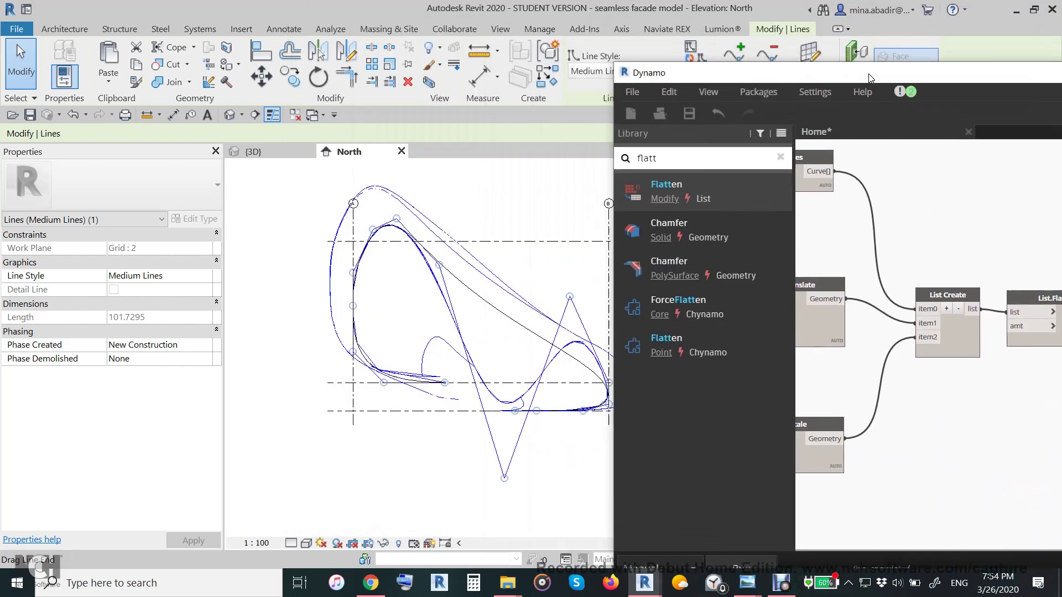
left_click(254, 151)
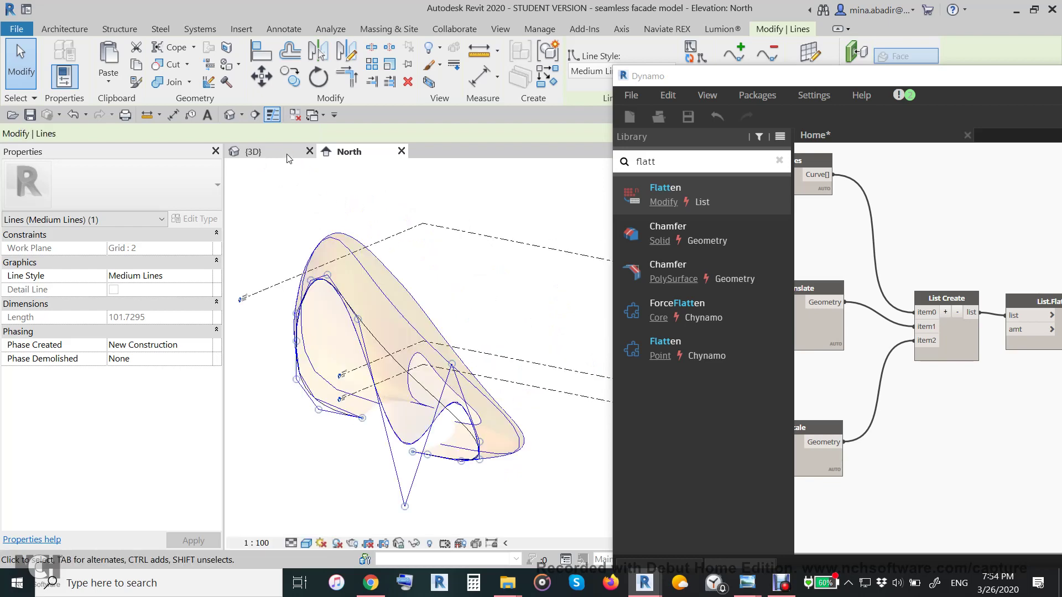
middle_click_drag(490, 456, 304, 399, "shift")
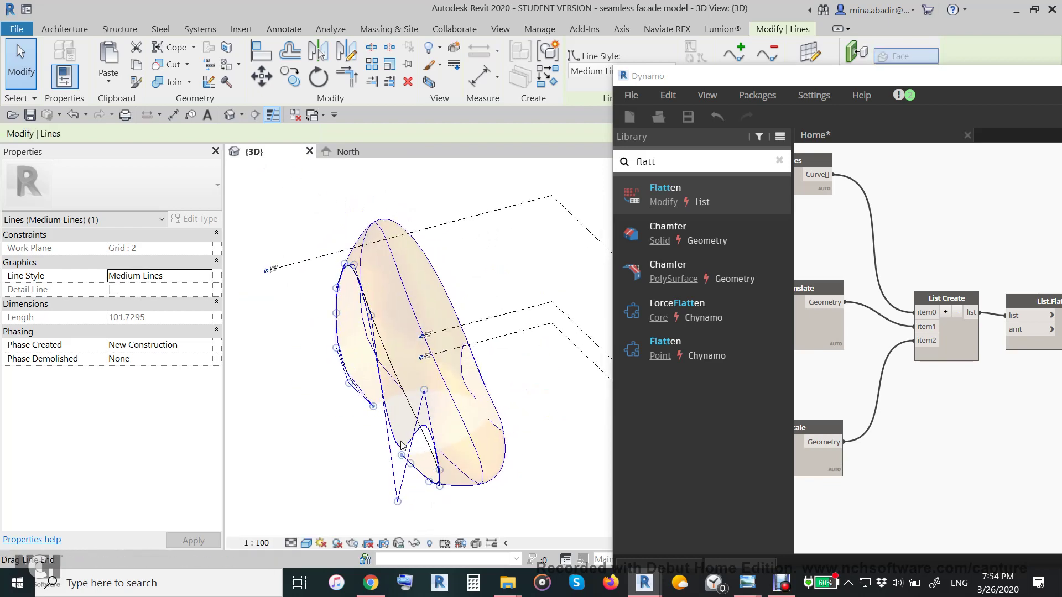
key("Escape")
middle_click_drag(493, 496, 442, 358, "shift")
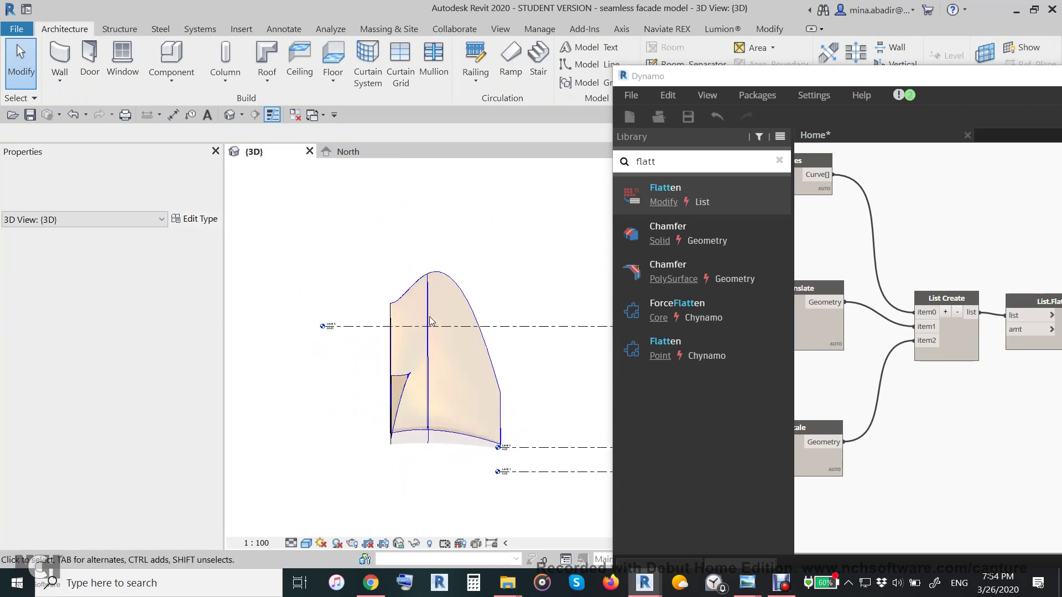
mouse_move(441, 358)
middle_mouse_down("shift")
mouse_move(477, 388)
mouse_move(441, 307)
middle_mouse_up("shift")
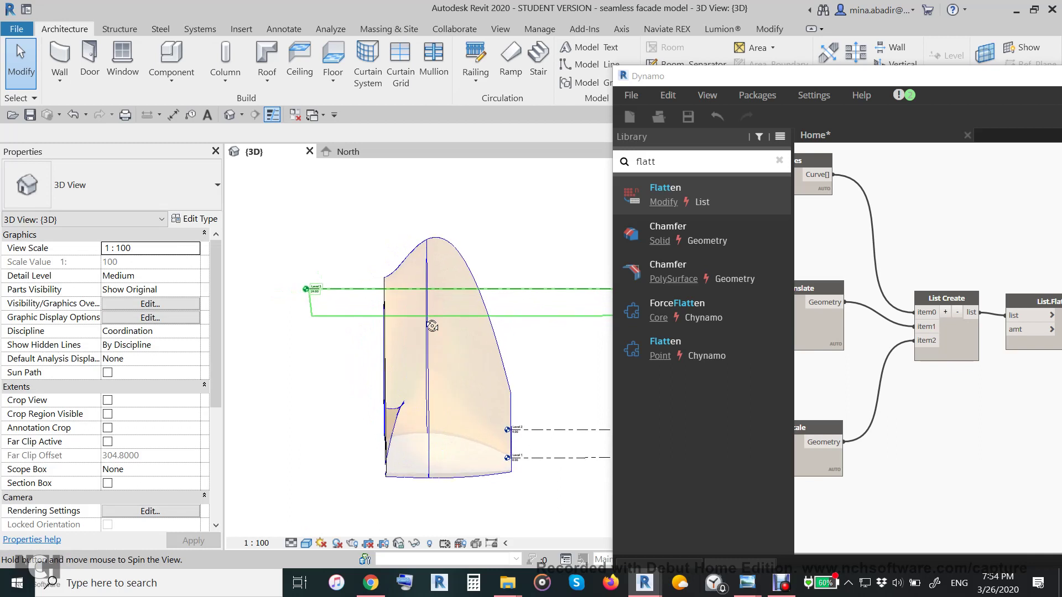
middle_click_drag(441, 307, 427, 338, "shift")
scroll(908, 410, "down", 2)
scroll(1002, 445, "up", 1)
middle_click_drag(1002, 446, 878, 482)
scroll(930, 444, "up", 2)
scroll(938, 373, "up", 3)
Step: Change the offset Code Block value to -12
double_click(938, 374)
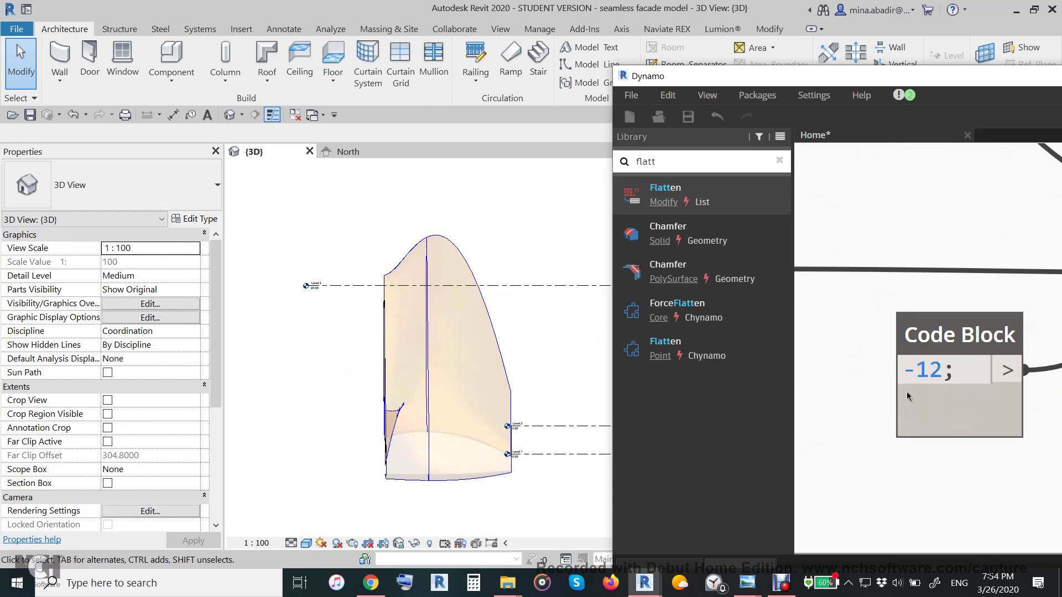
key("BackSpace")
type("3")
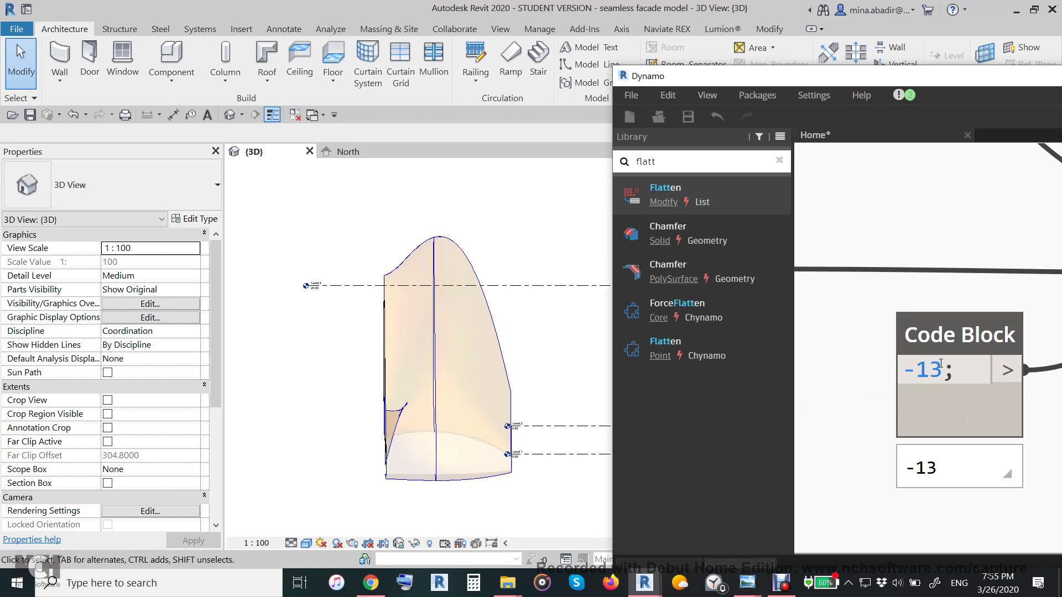
left_click_drag(941, 373, 929, 376)
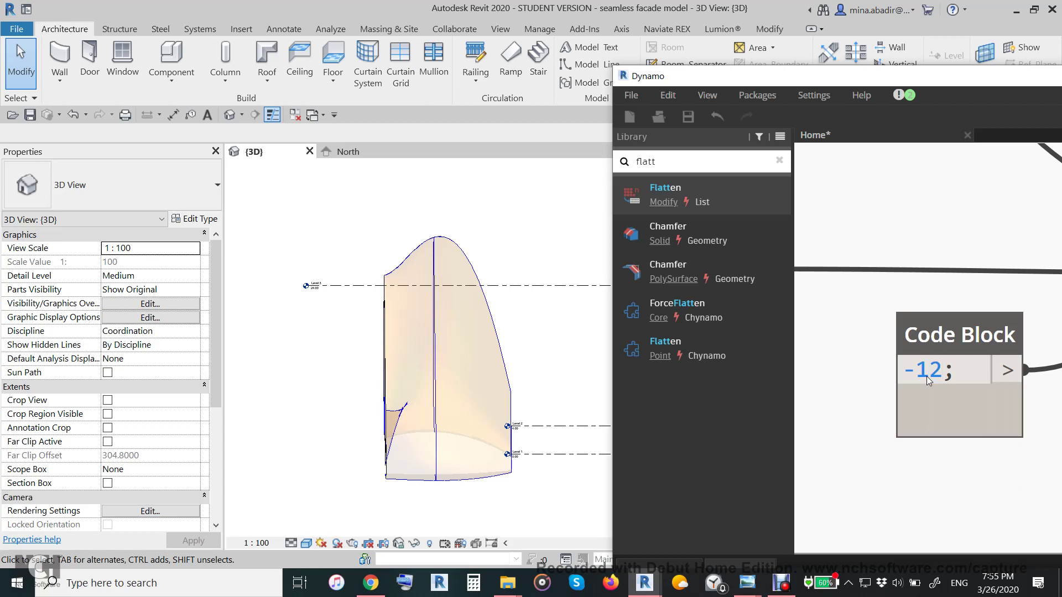
left_click_drag(699, 78, 652, 36)
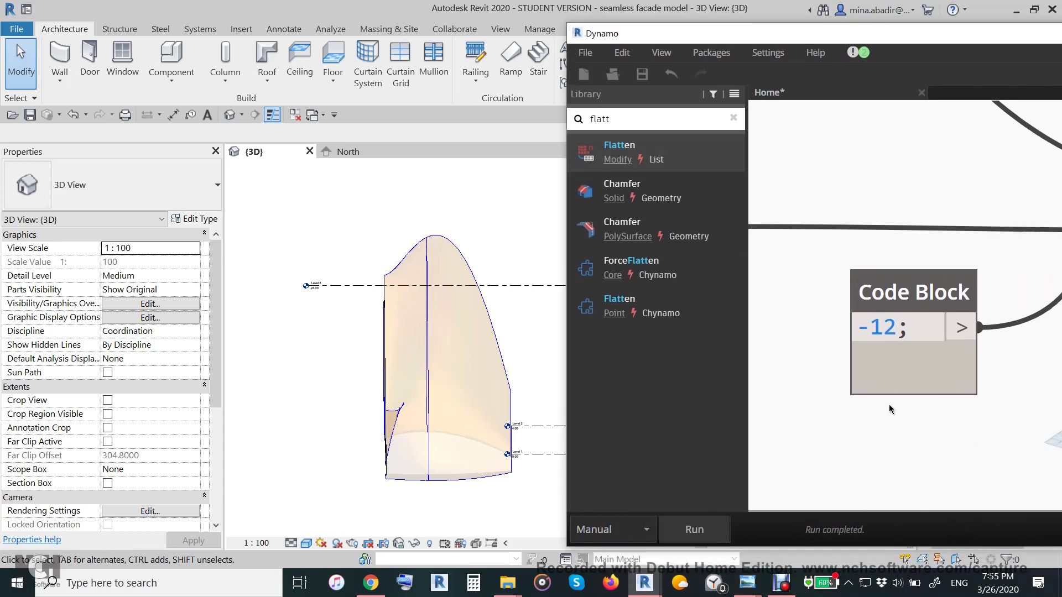
scroll(891, 408, "down", 1)
scroll(909, 414, "down", 1)
scroll(884, 406, "down", 1)
scroll(871, 366, "down", 1)
scroll(863, 328, "up", 1)
scroll(879, 340, "down", 1)
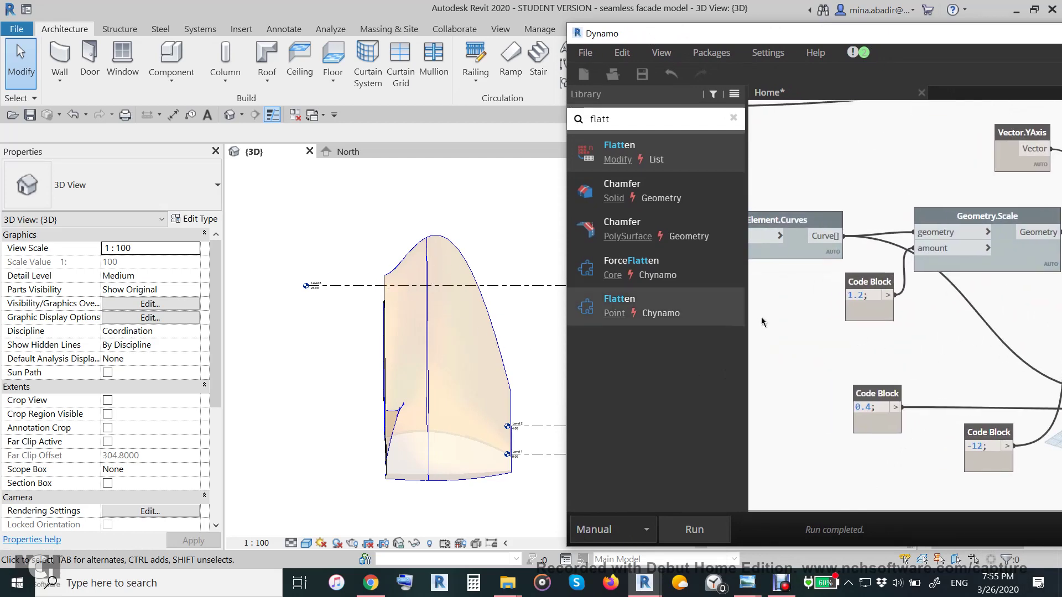
Step: Set the scale factor to 1.15, rerun the graph and orbit the updated Revit form
double_click(861, 295)
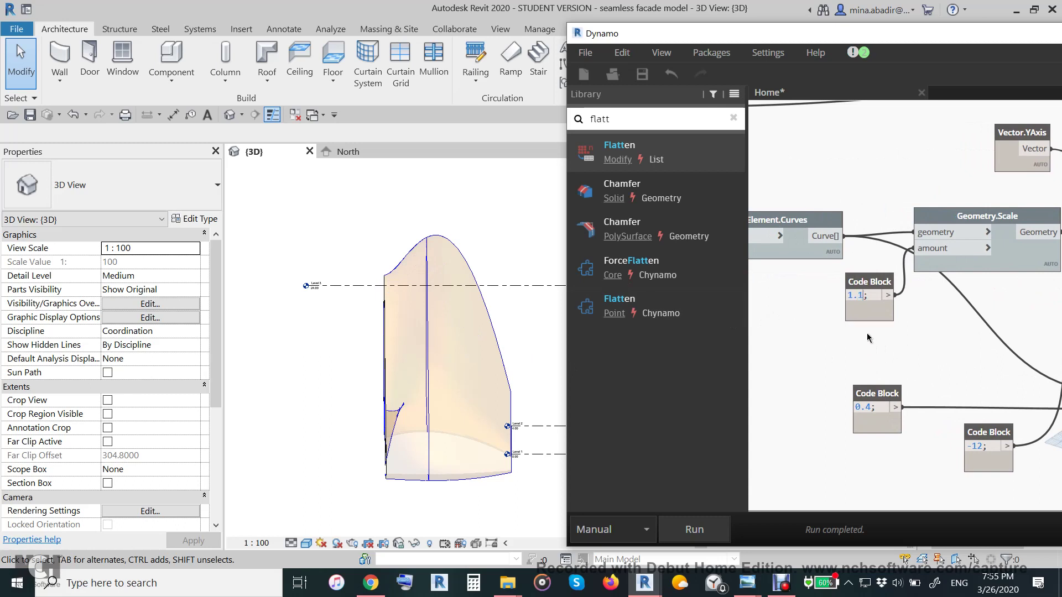
type("5")
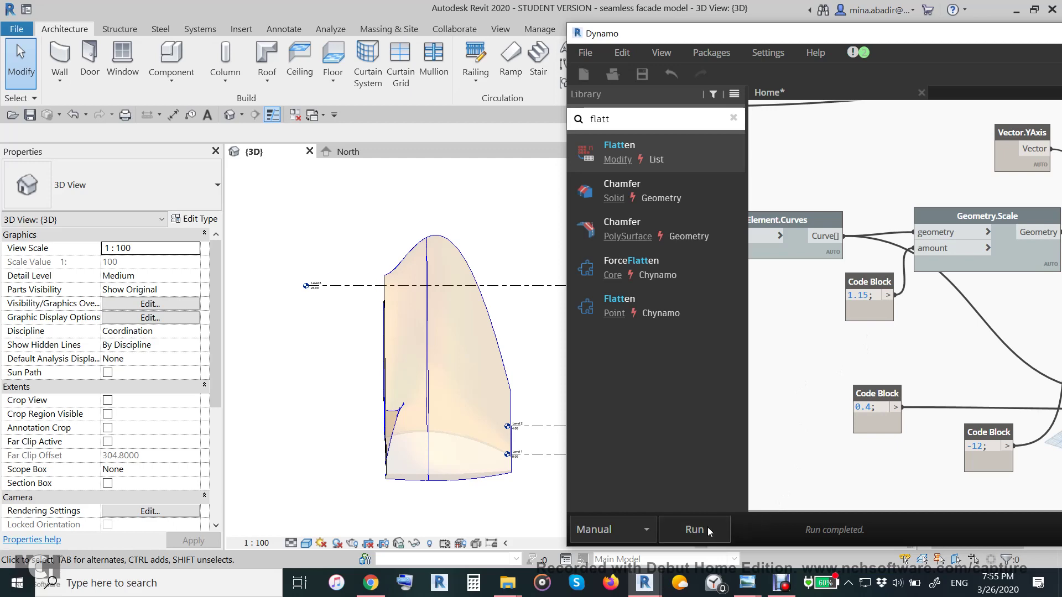
left_click(708, 527)
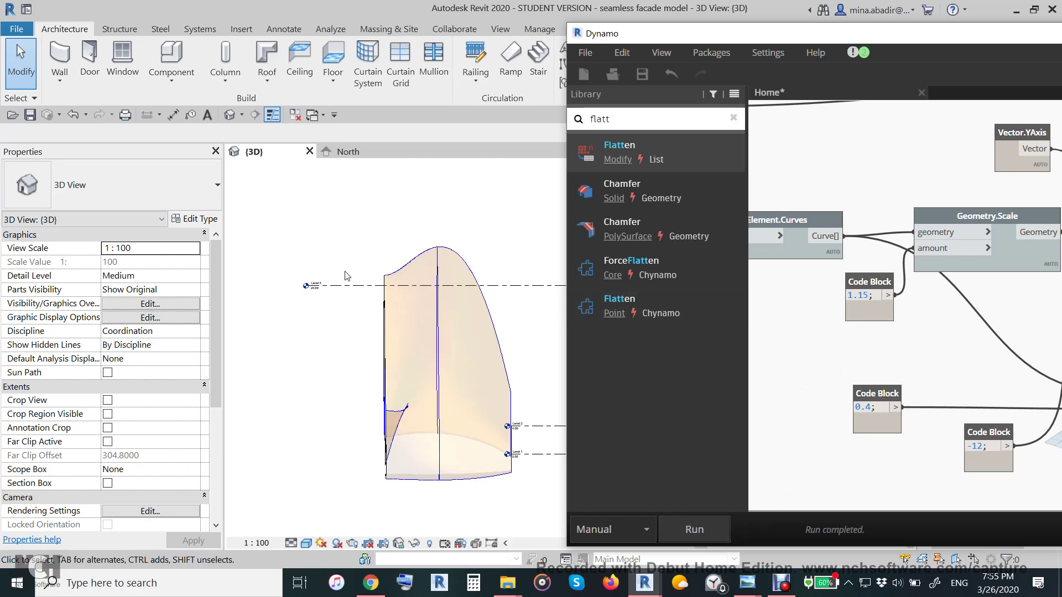
scroll(324, 260, "down", 2)
mouse_move(387, 447)
middle_mouse_down("shift")
mouse_move(448, 452)
mouse_move(435, 487)
mouse_move(447, 473)
middle_mouse_up("shift")
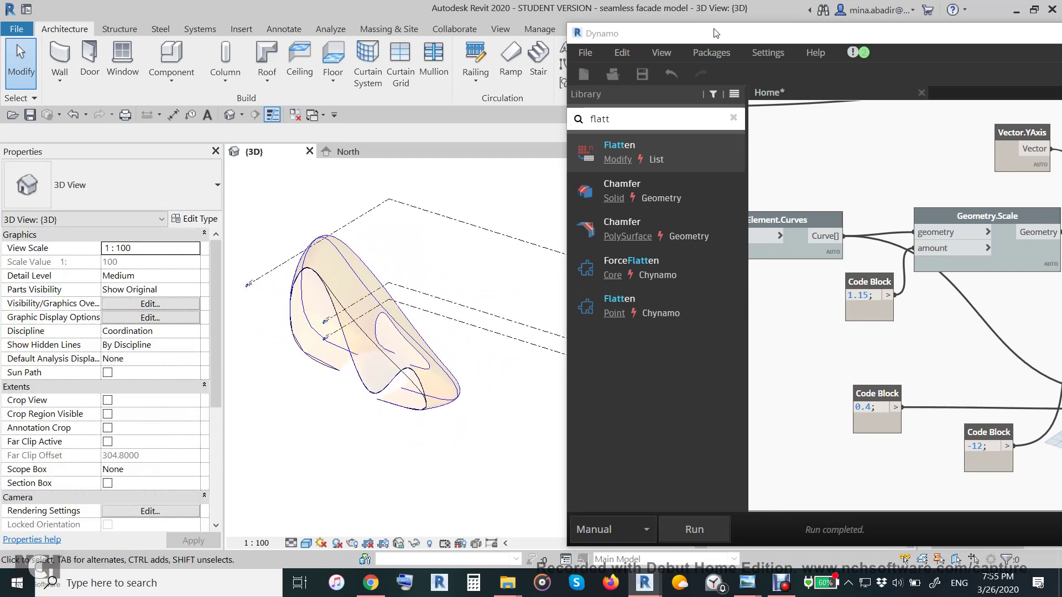
Step: Search the library for 'quad' and place a LunchBox Quad Grid by Face node beside Surface.ByLoft
left_click_drag(704, 39, 653, 34)
scroll(837, 363, "down", 3)
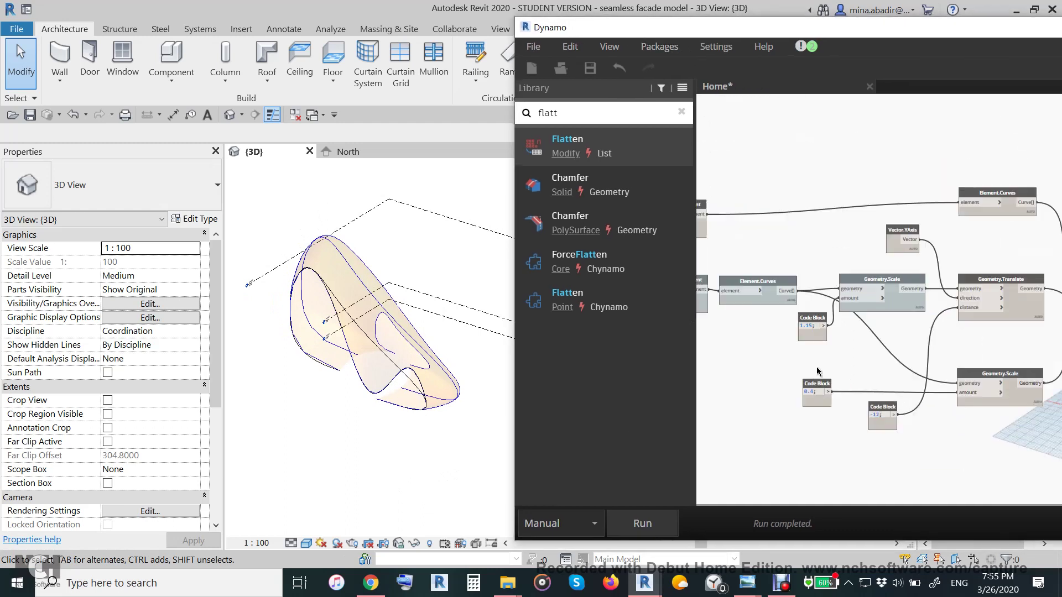
scroll(955, 315, "down", 3)
scroll(1008, 320, "up", 3)
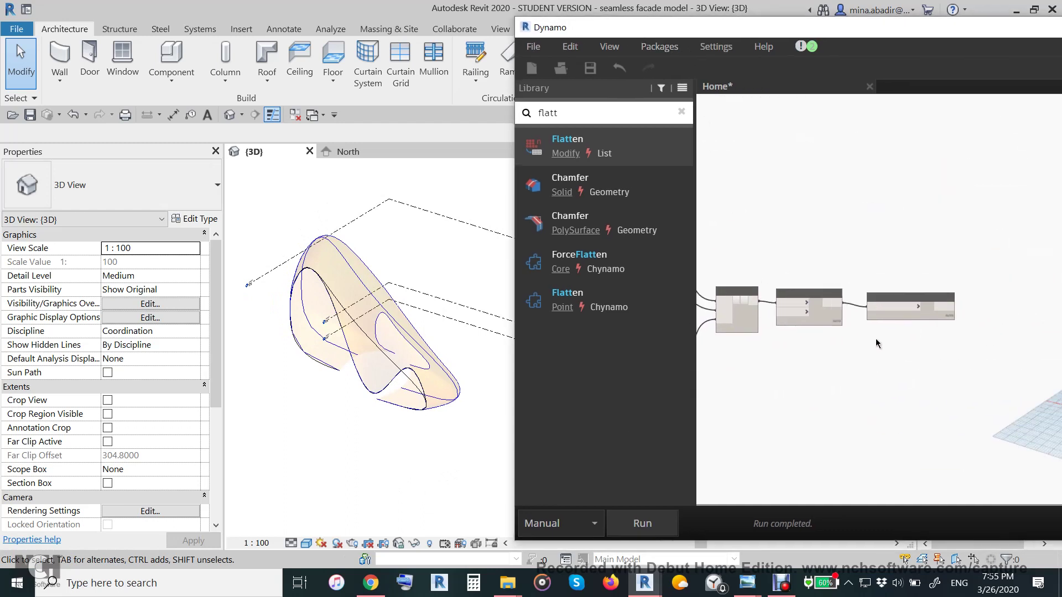
scroll(875, 340, "up", 2)
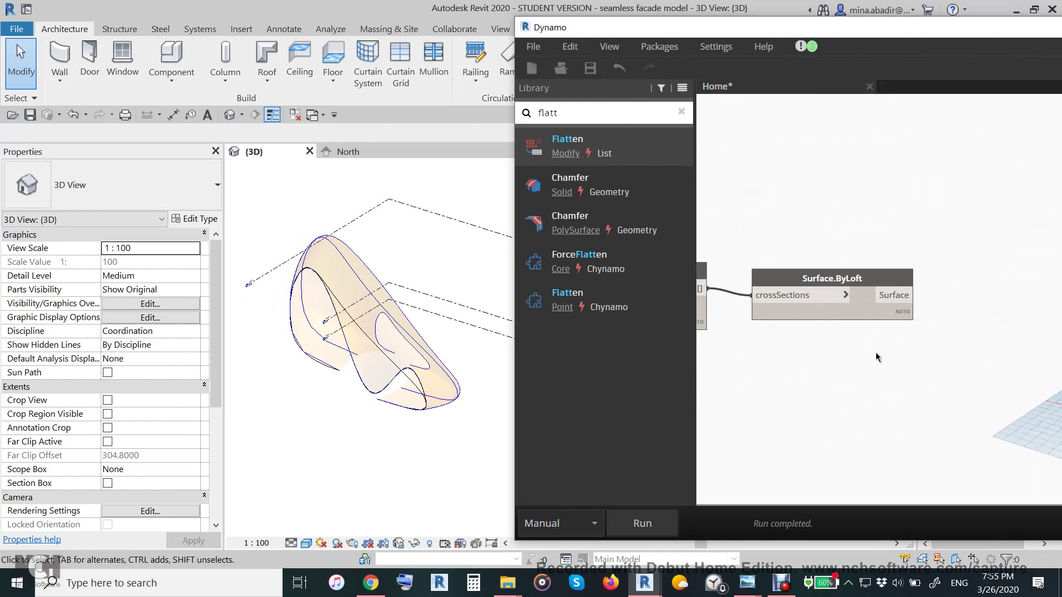
middle_click_drag(876, 352, 873, 338)
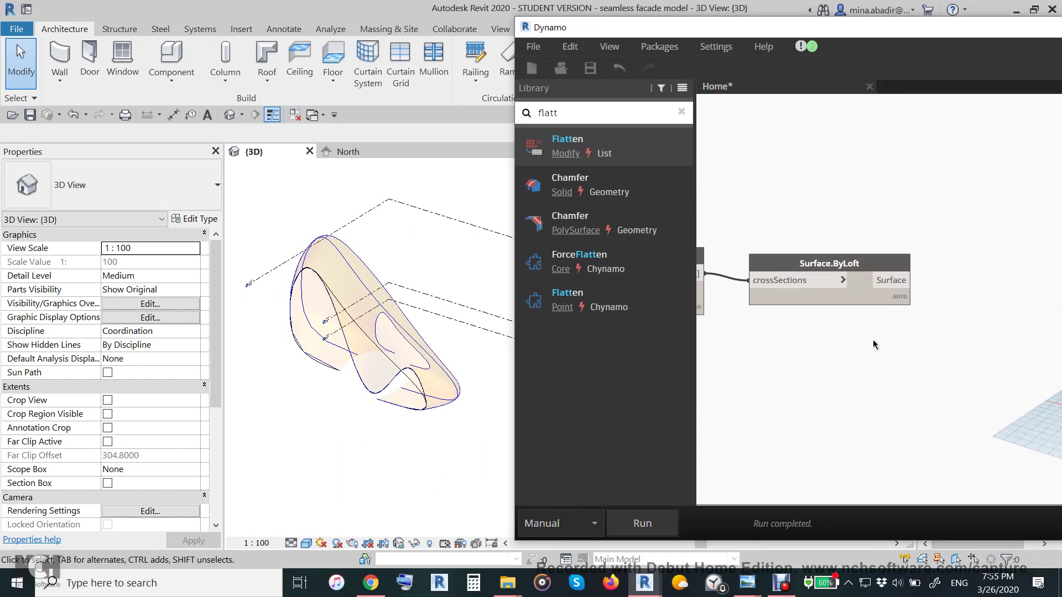
left_click(682, 112)
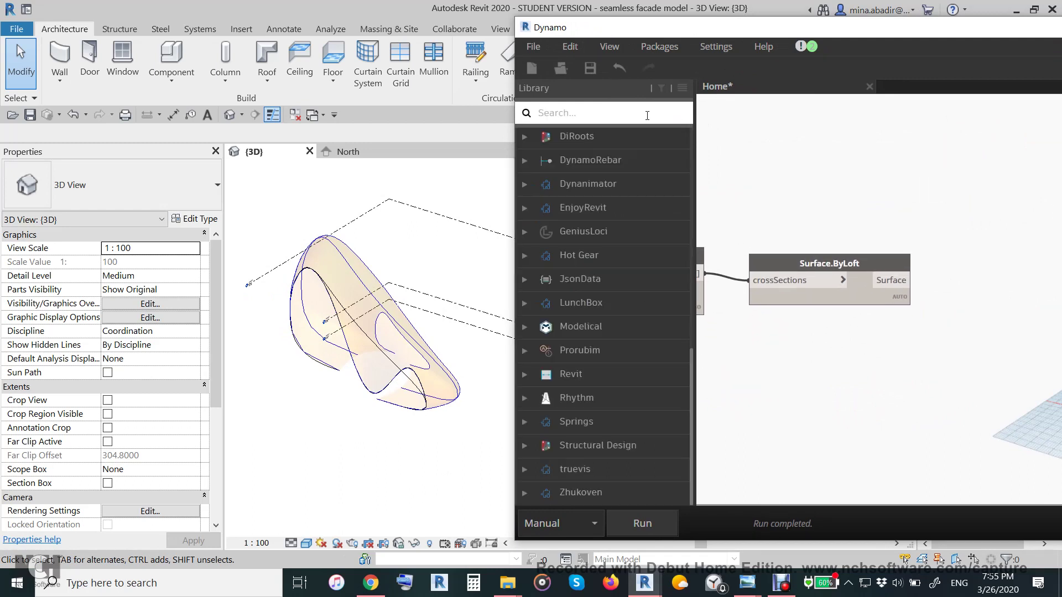
type("q")
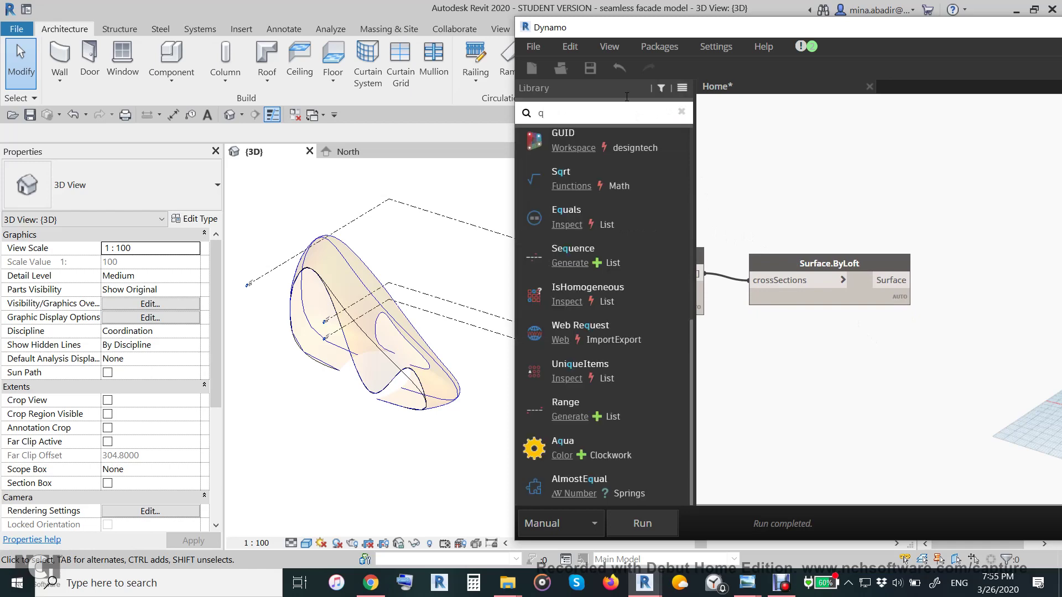
type("uad")
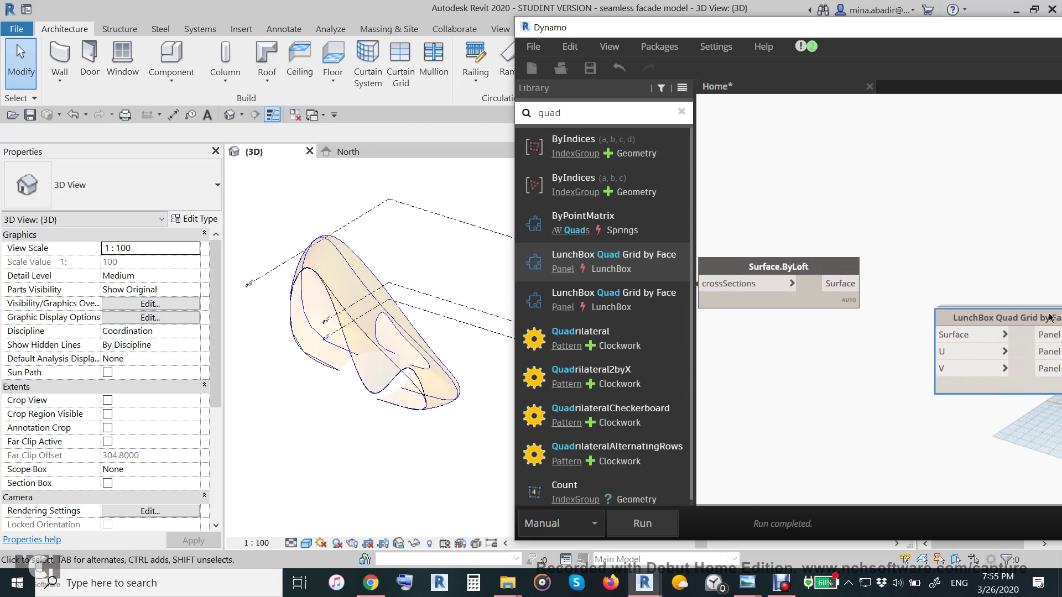
left_click_drag(1009, 315, 991, 247)
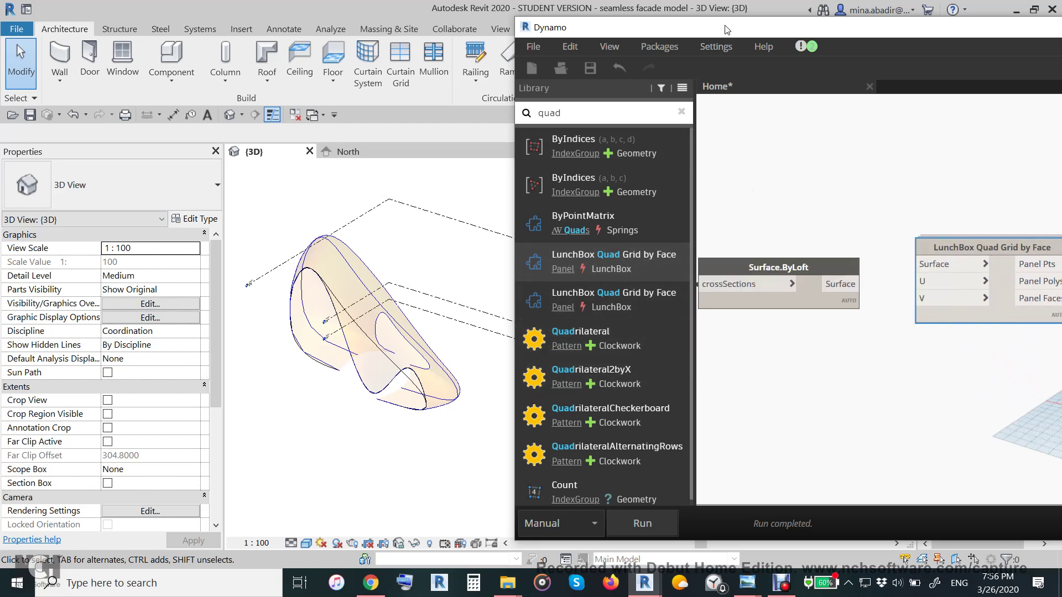
left_click_drag(726, 30, 617, 23)
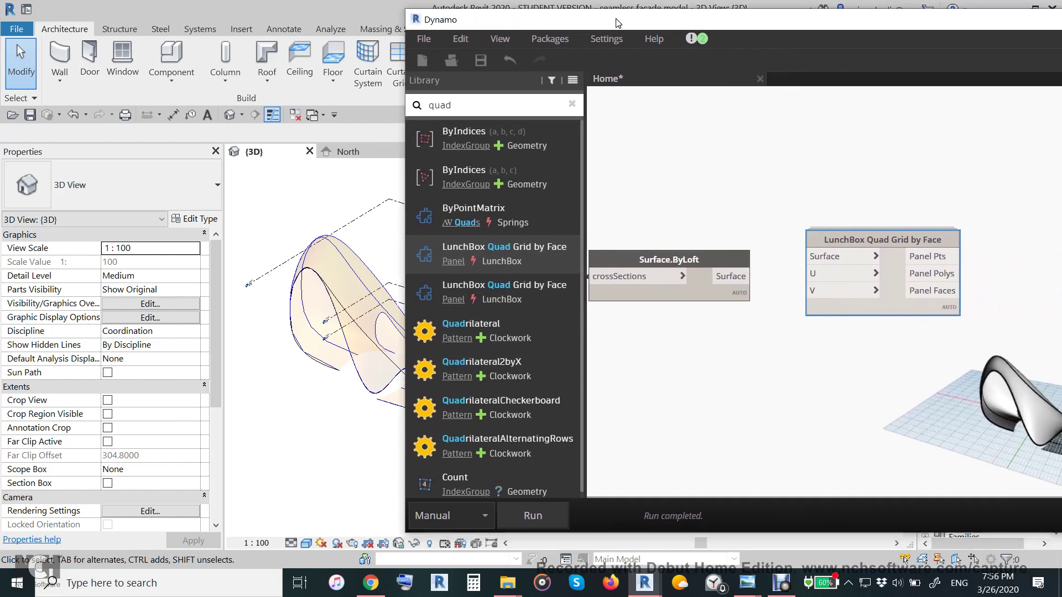
left_click(548, 37)
left_click(573, 54)
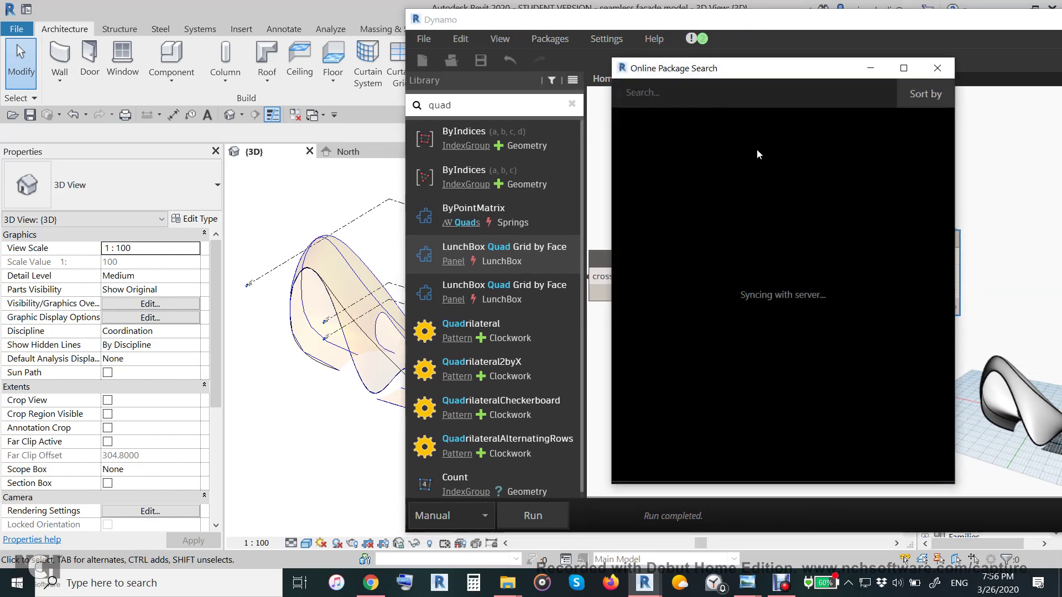
left_click(937, 73)
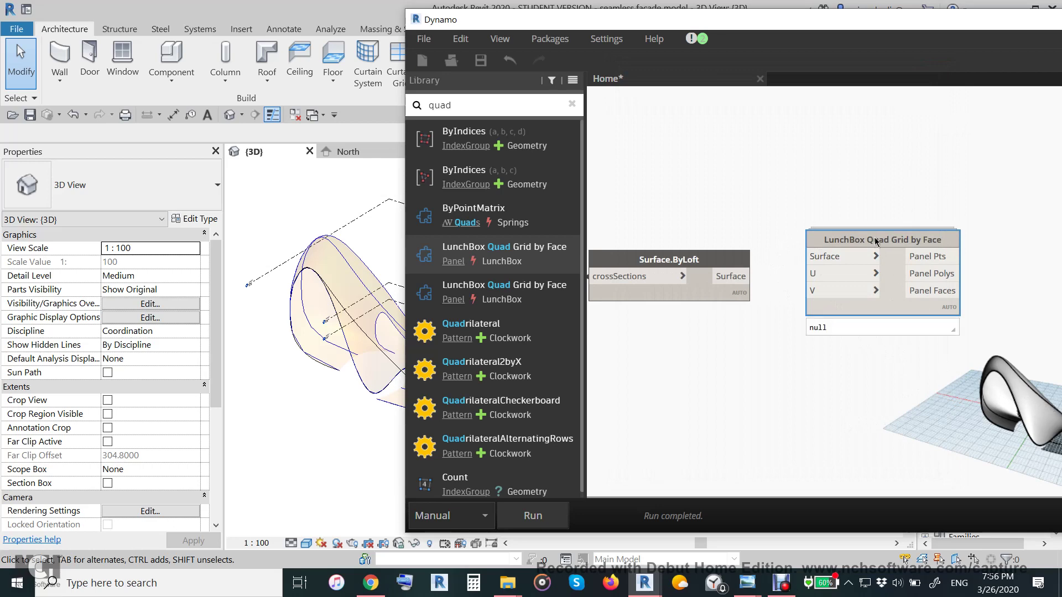
Step: Connect Surface.ByLoft's Surface output to the LunchBox grid's Surface input
left_click_drag(875, 247, 876, 264)
left_click(752, 277)
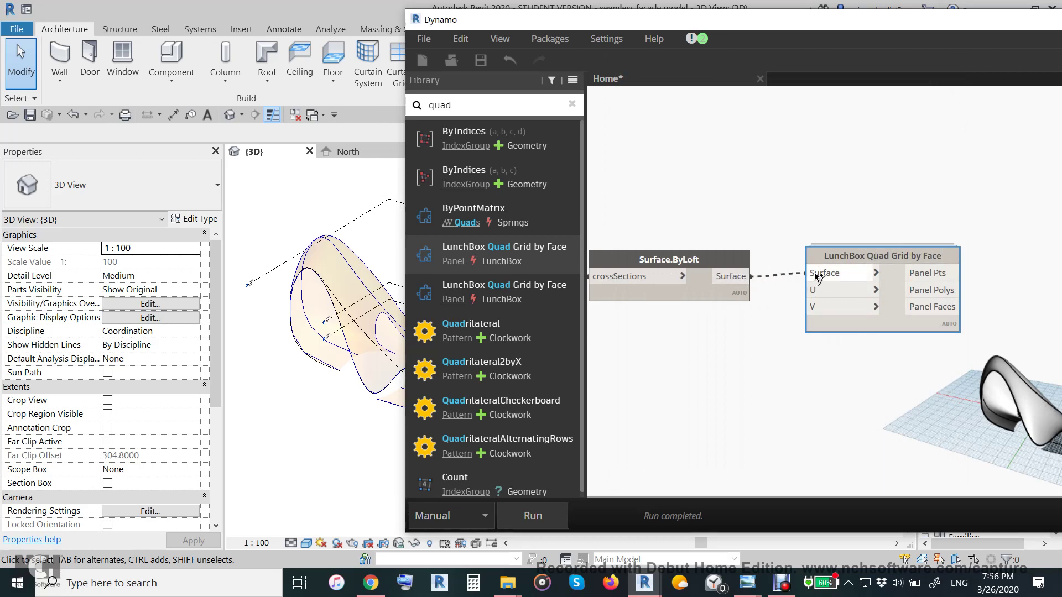
left_click(813, 274)
left_click(665, 357)
Step: Add a Code Block of 50 and wire it into the grid's U and V inputs
double_click(665, 357)
type("50")
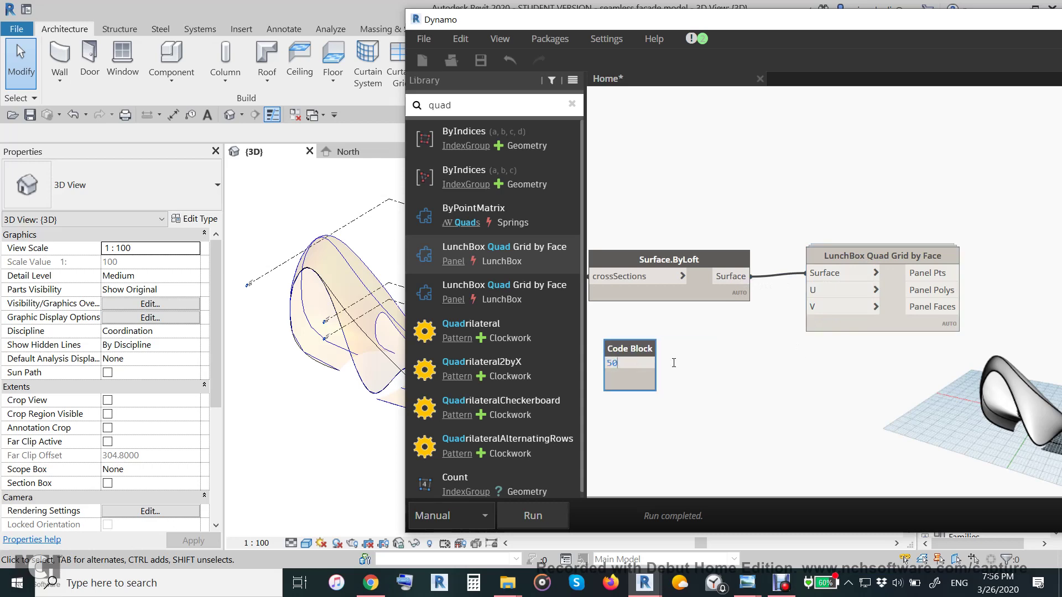
left_click(700, 377)
left_click_drag(650, 363, 809, 290)
left_click_drag(649, 364, 809, 307)
scroll(892, 408, "down", 1)
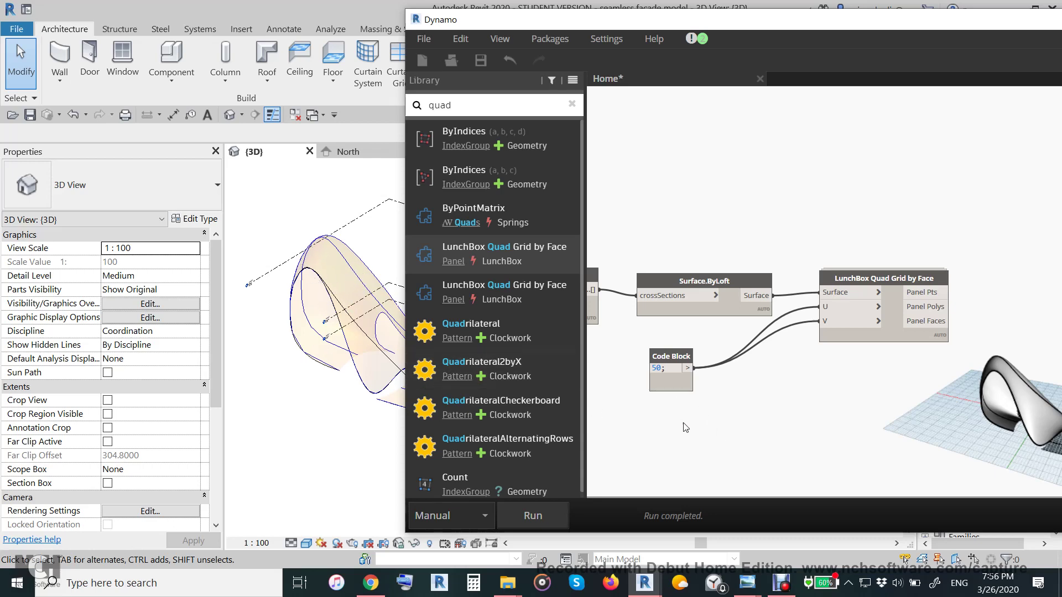
left_click_drag(663, 363, 730, 360)
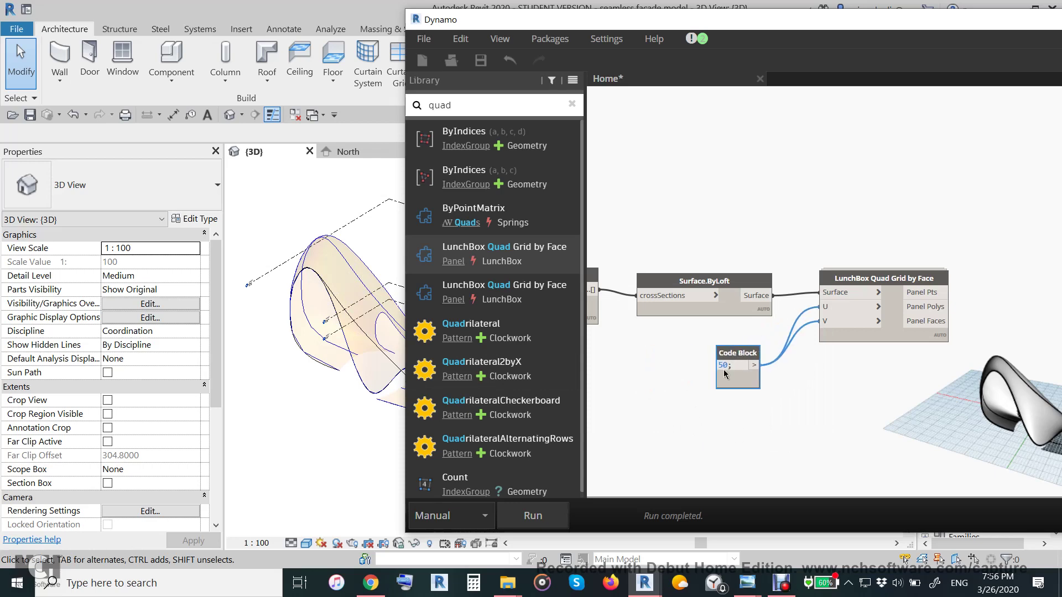
left_click_drag(628, 25, 547, 23)
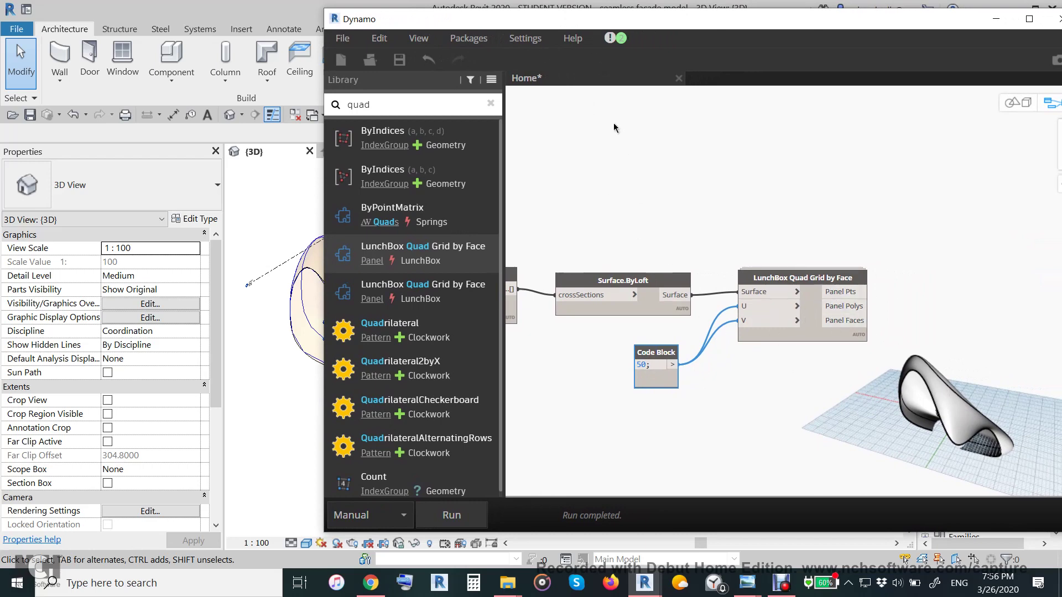
Step: Add an AdaptiveComponent.ByPoints node beside the grid and feed it the panel points
left_click_drag(569, 12, 446, 6)
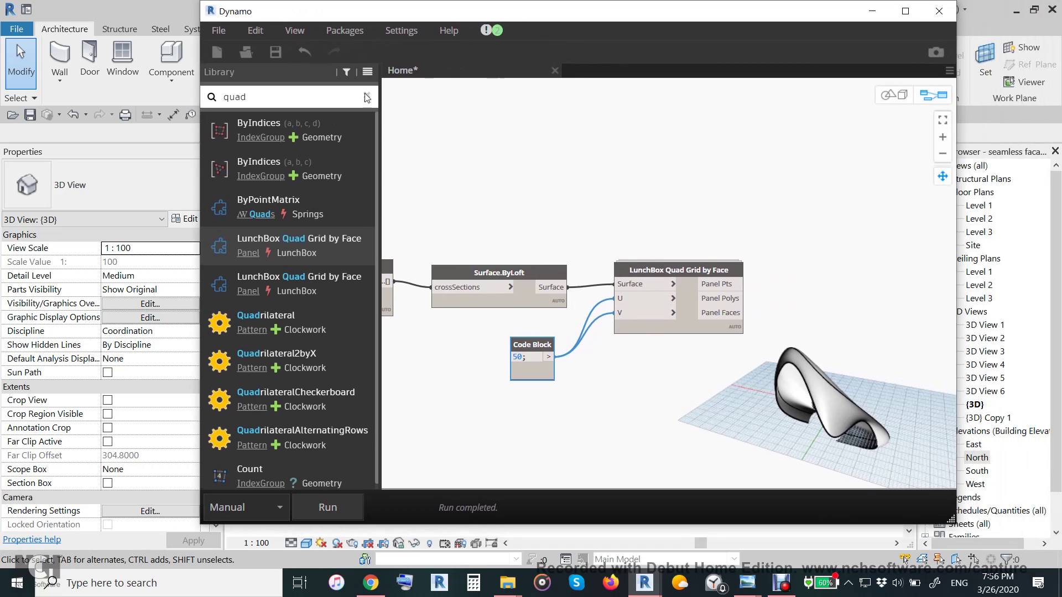
key("BackSpace")
key("BackSpace")
key("BackSpace")
type("adap")
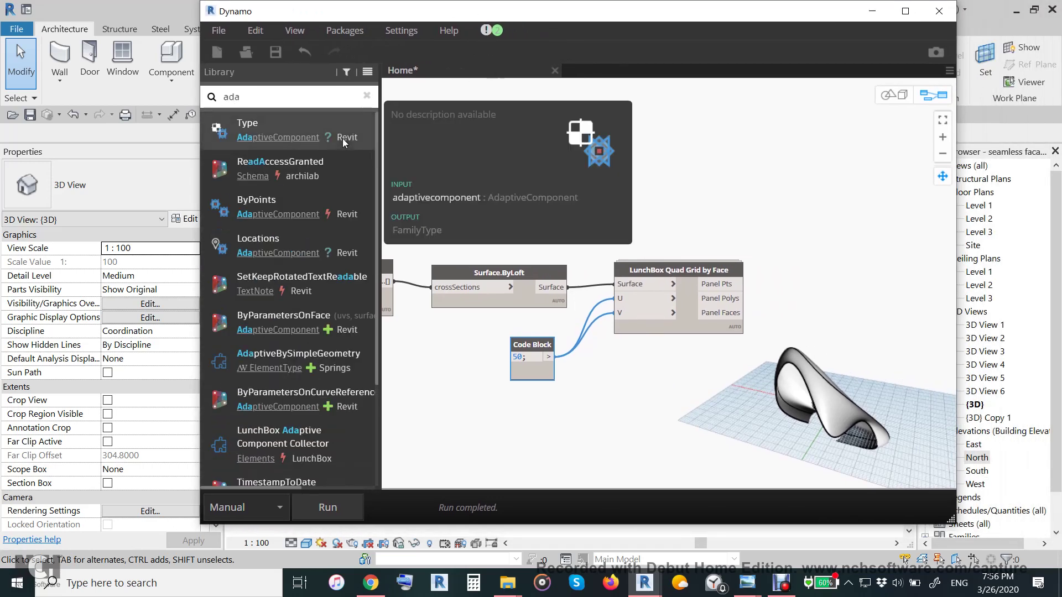
type("tiv")
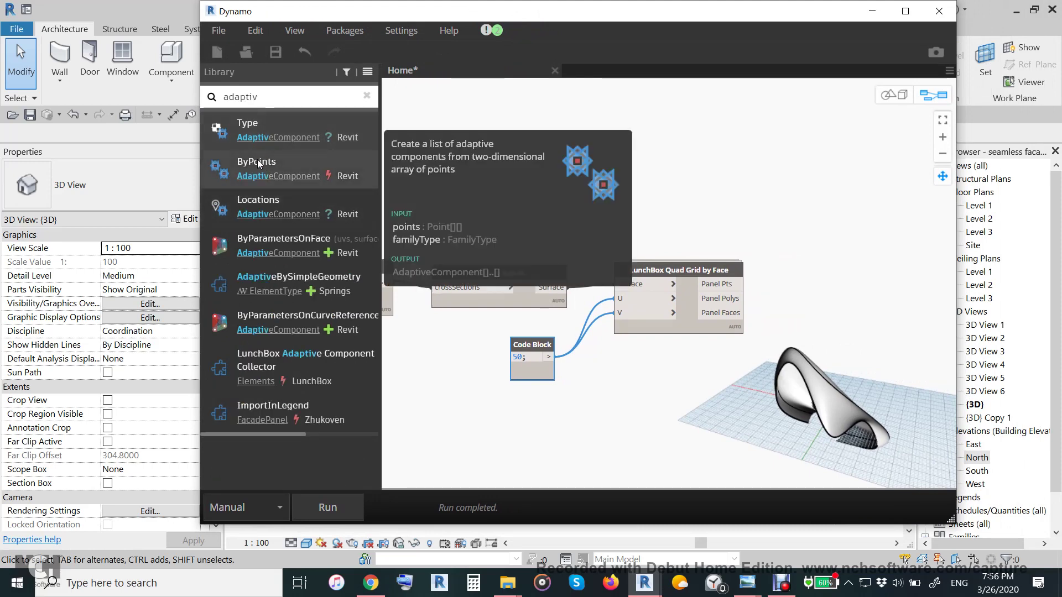
left_click(260, 165)
middle_click_drag(675, 360, 570, 357)
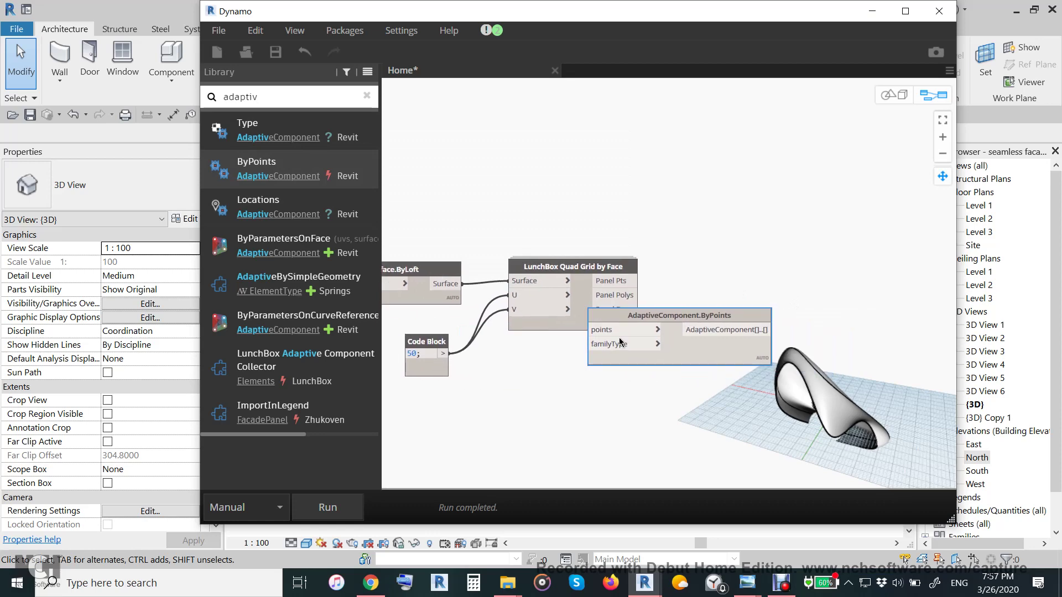
left_click_drag(645, 317, 779, 279)
scroll(688, 309, "up", 3)
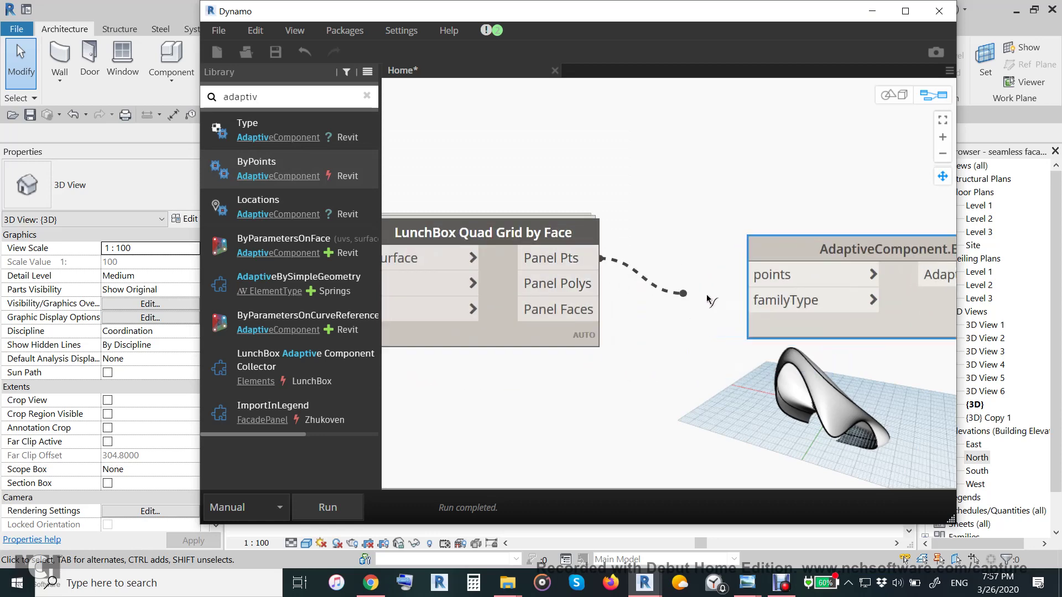
mouse_move(585, 259)
left_mouse_down()
mouse_move(777, 281)
mouse_move(730, 204)
left_mouse_up()
scroll(732, 326, "down", 3)
scroll(706, 340, "down", 1)
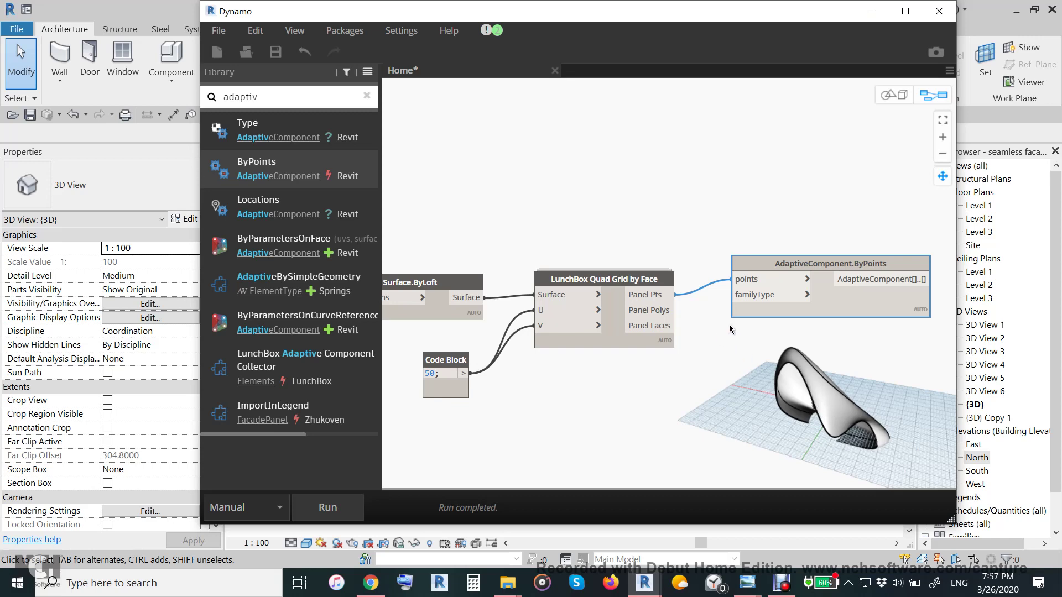
left_click_drag(753, 264, 758, 256)
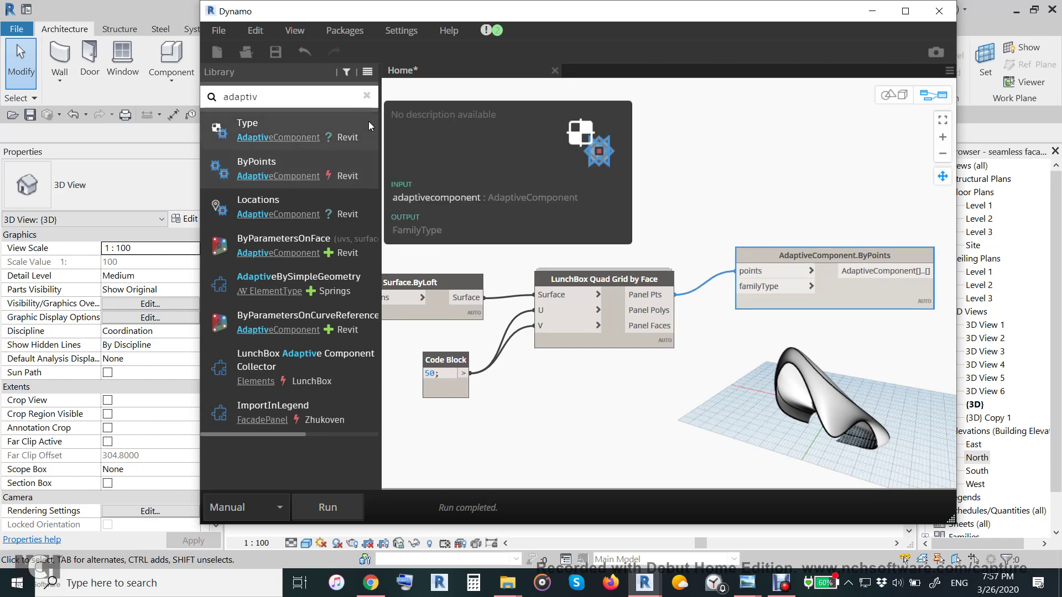
left_click(368, 98)
left_click(267, 93)
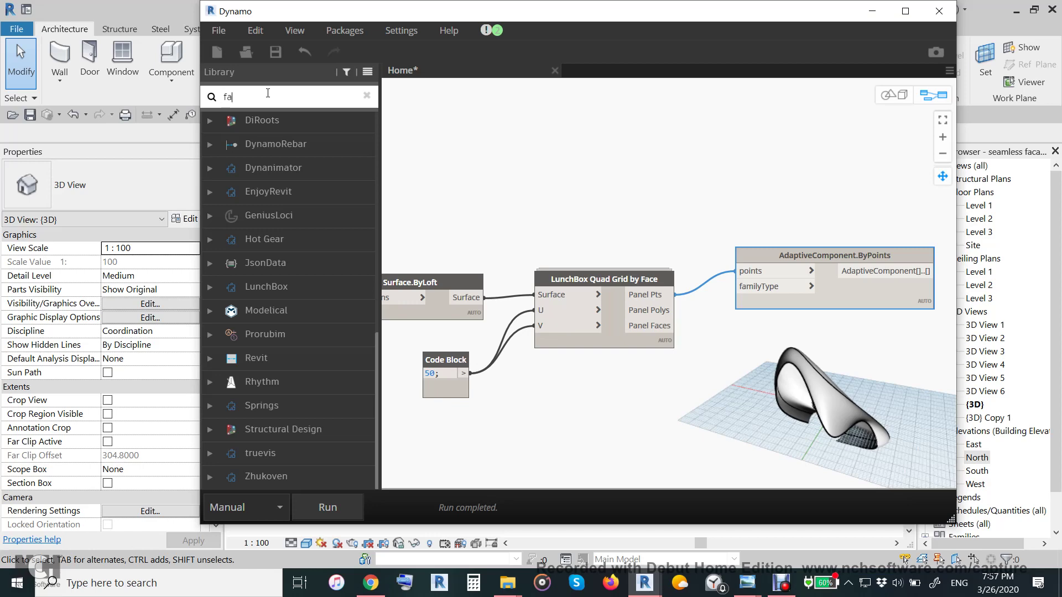
type("family")
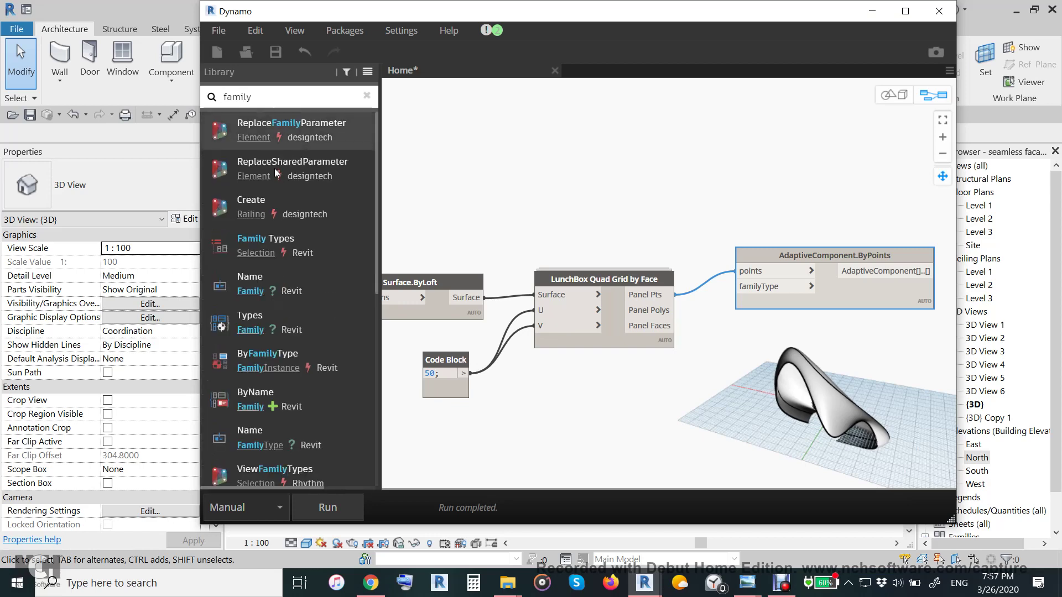
mouse_move(266, 245)
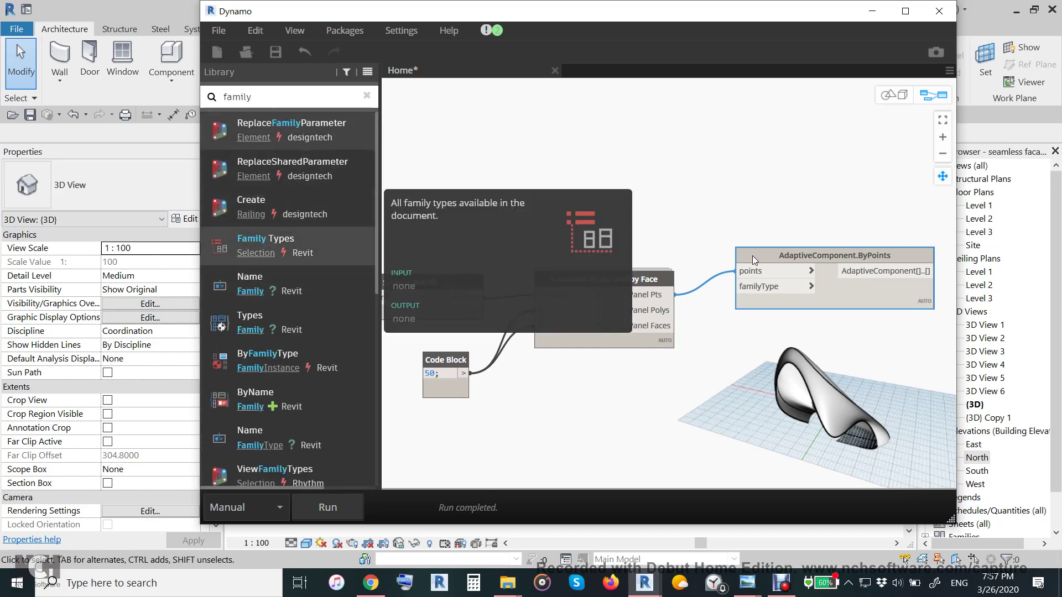
Step: Add a Family Types node set to ADAPTIVE CP solid and wire it to familyType
mouse_move(758, 267)
left_mouse_down()
mouse_move(772, 340)
mouse_move(565, 143)
left_mouse_up()
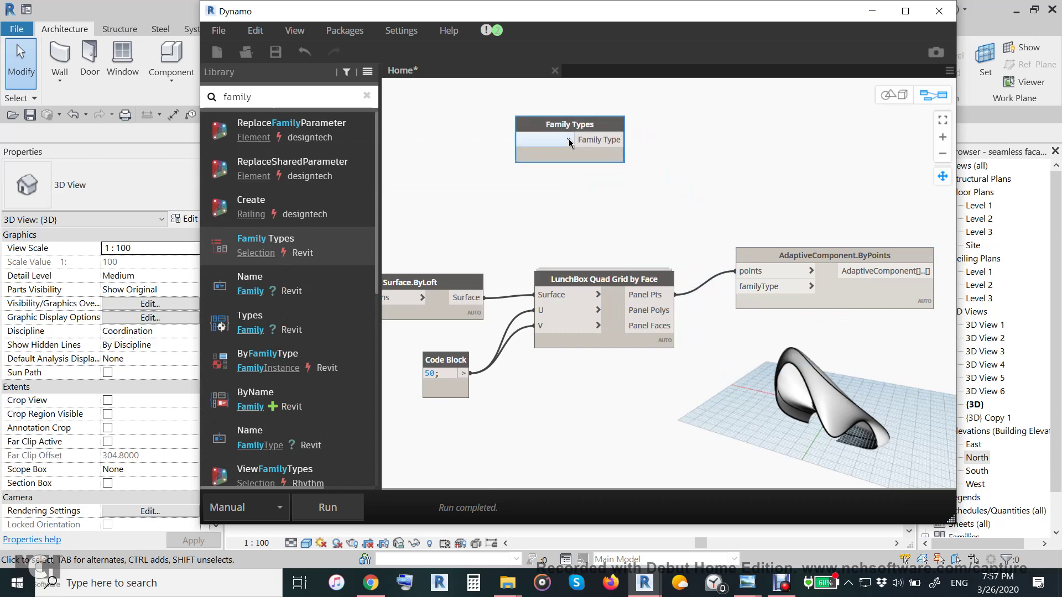
left_click(566, 144)
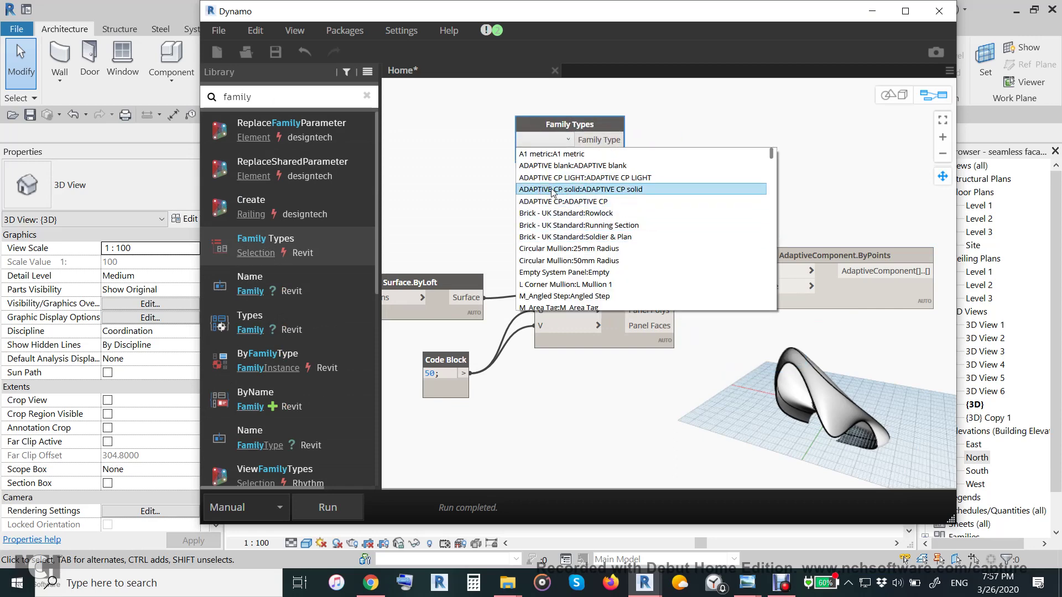
left_click(597, 193)
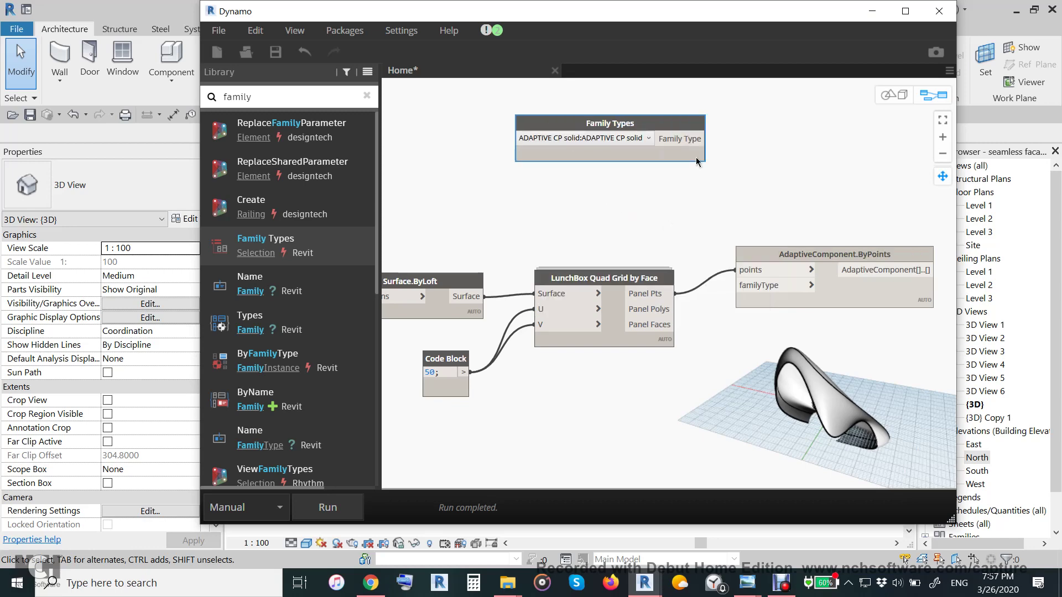
left_click_drag(648, 123, 569, 138)
left_click(631, 154)
left_click(738, 285)
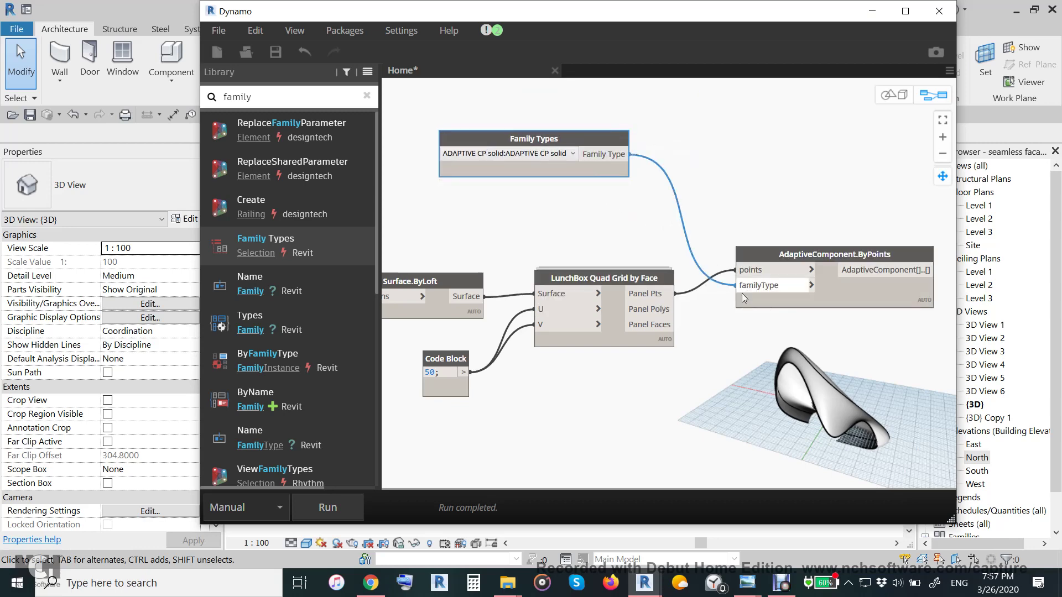
Step: Turn off the LunchBox grid node's preview and move Dynamo aside to reveal Revit
left_click(619, 277)
right_click(618, 277)
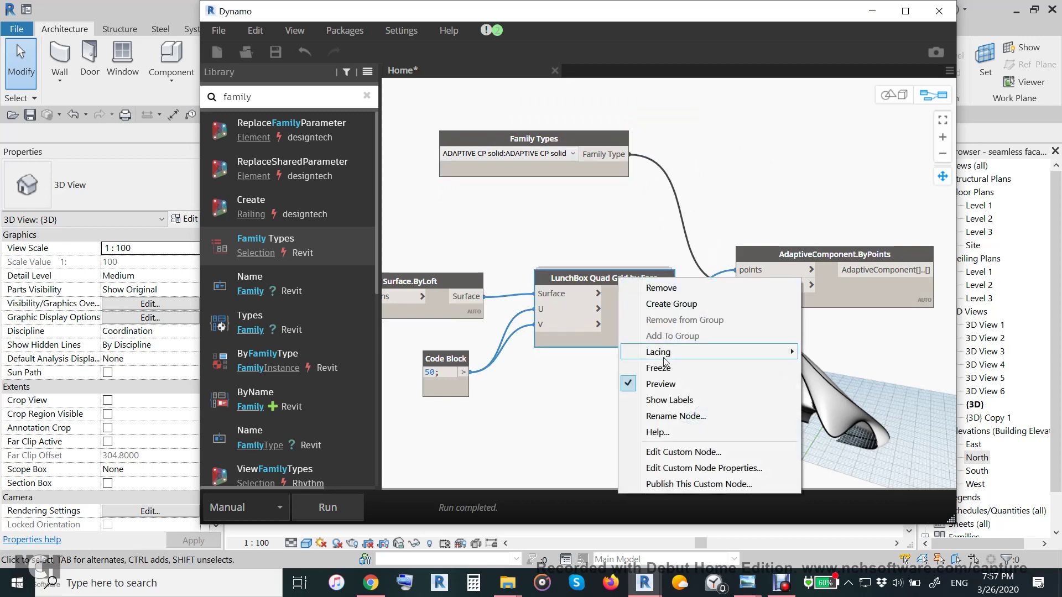
left_click(665, 384)
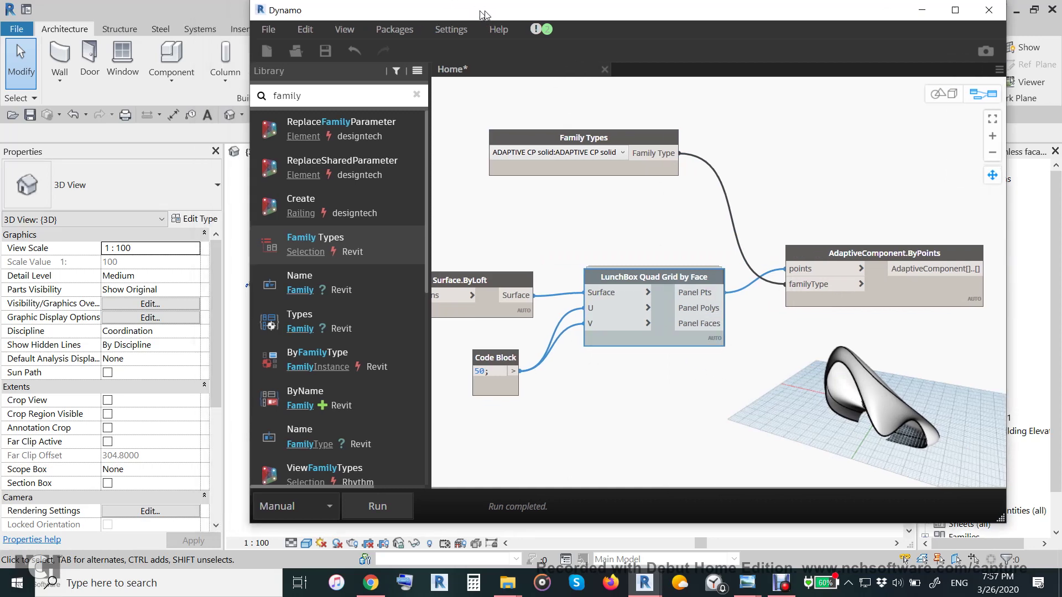
left_click_drag(486, 15, 778, 22)
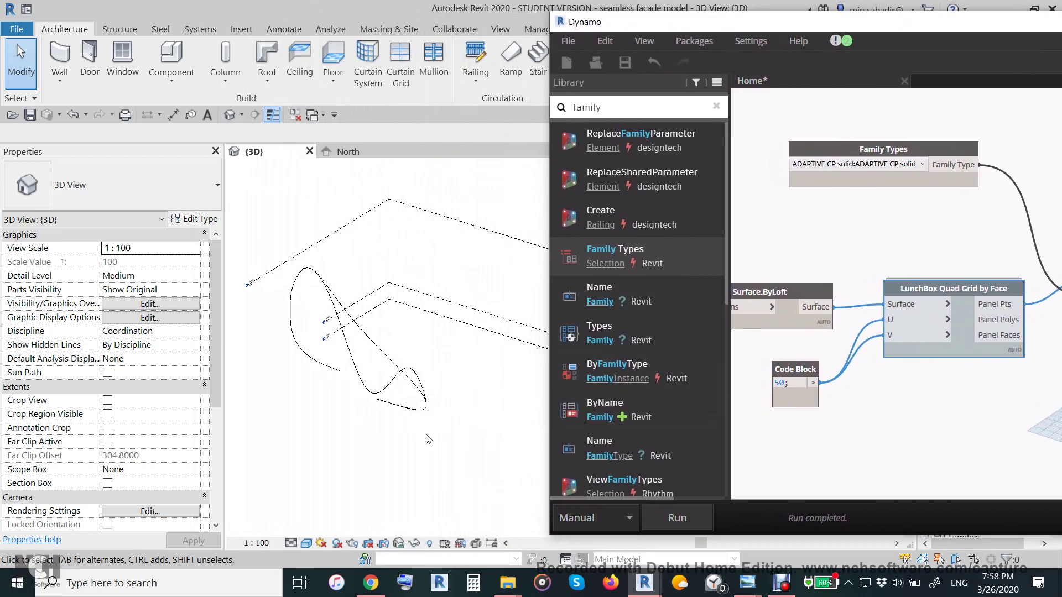
Step: Run the graph and orbit Revit's 3D view to inspect the green adaptive panels
middle_click_drag(426, 439, 418, 472)
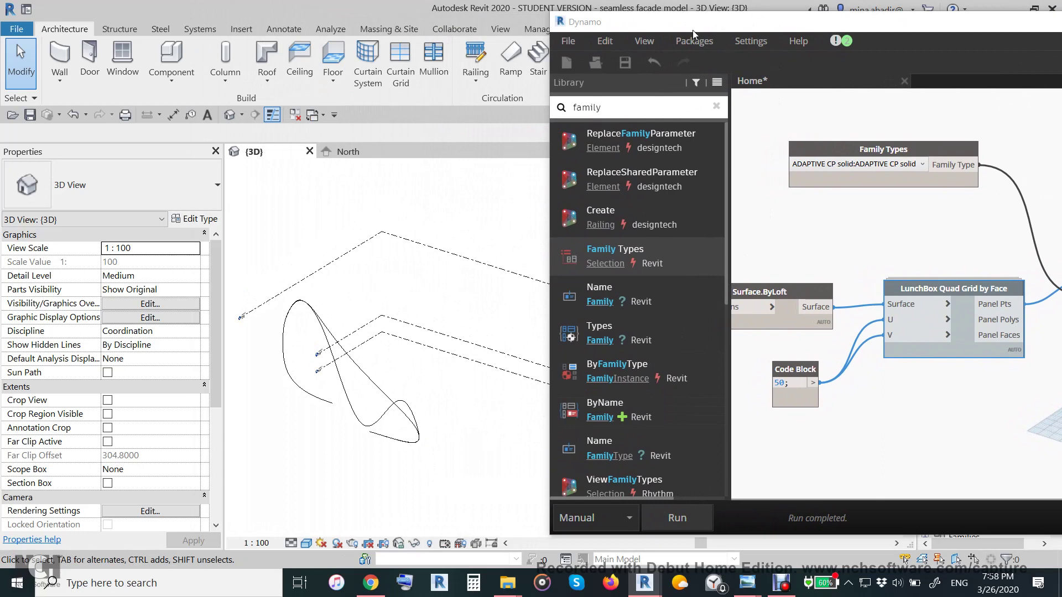
left_click_drag(693, 30, 847, 20)
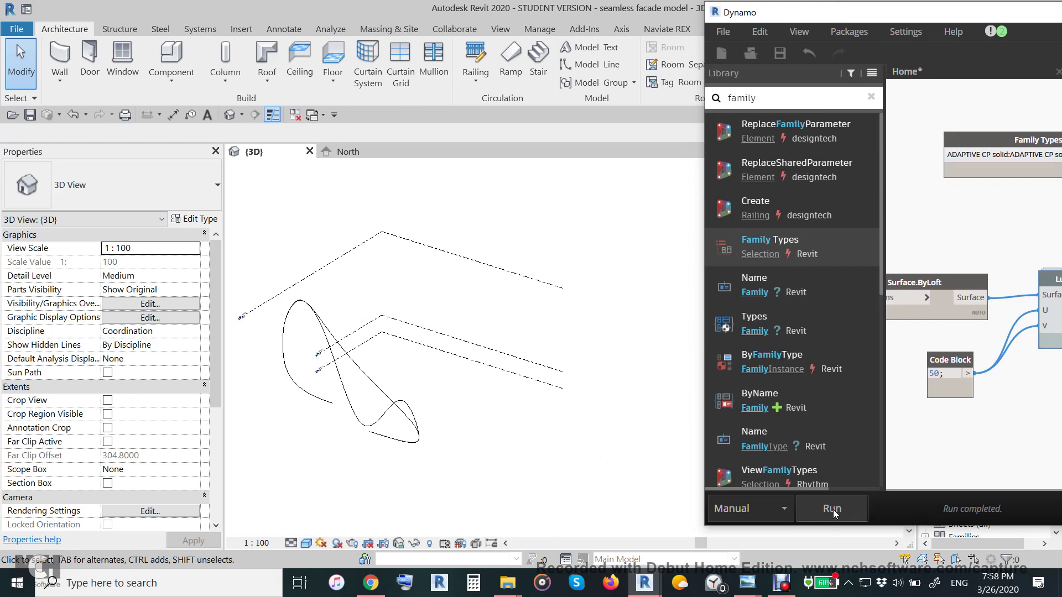
left_click(834, 509)
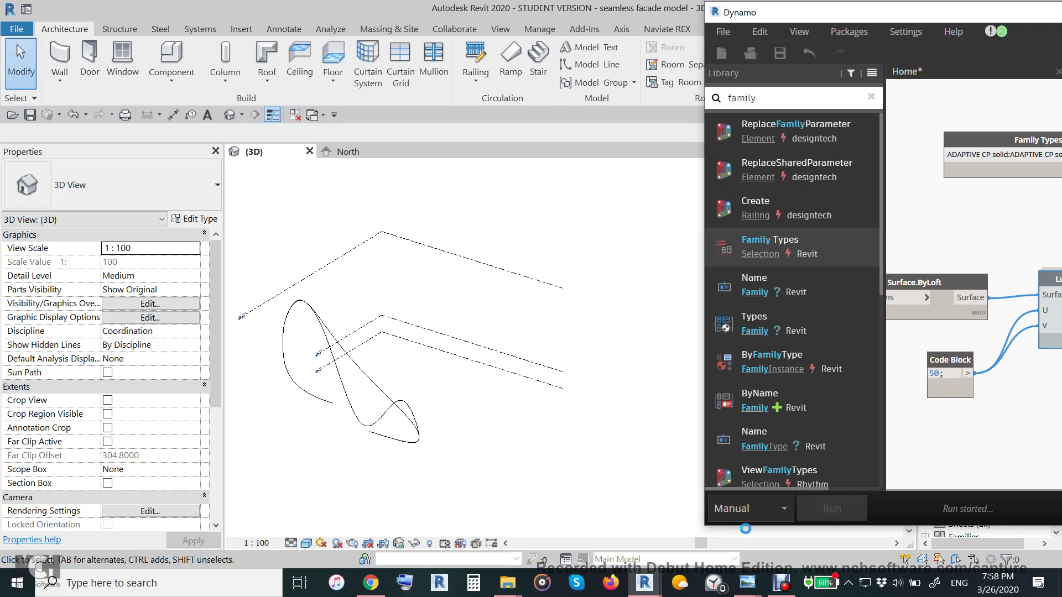
left_click(781, 583)
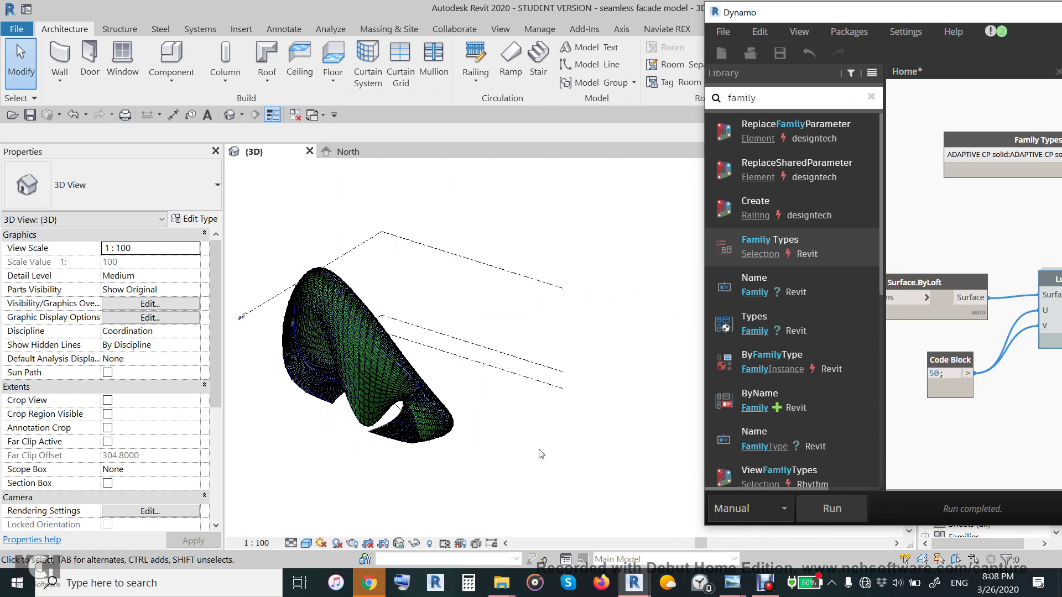
middle_click_drag(534, 449, 479, 458, "shift")
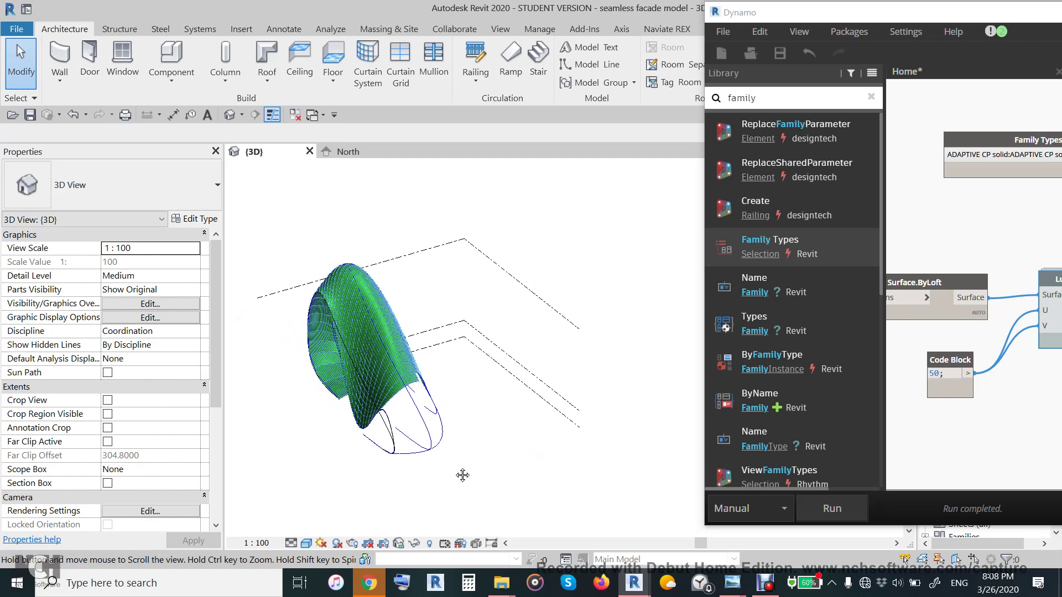
scroll(462, 466, "up", 2)
scroll(465, 463, "up", 2)
mouse_move(472, 458)
middle_mouse_down("shift")
mouse_move(520, 458)
mouse_move(609, 484)
mouse_move(589, 489)
mouse_move(606, 494)
mouse_move(646, 479)
mouse_move(688, 403)
mouse_move(679, 362)
middle_mouse_up("shift")
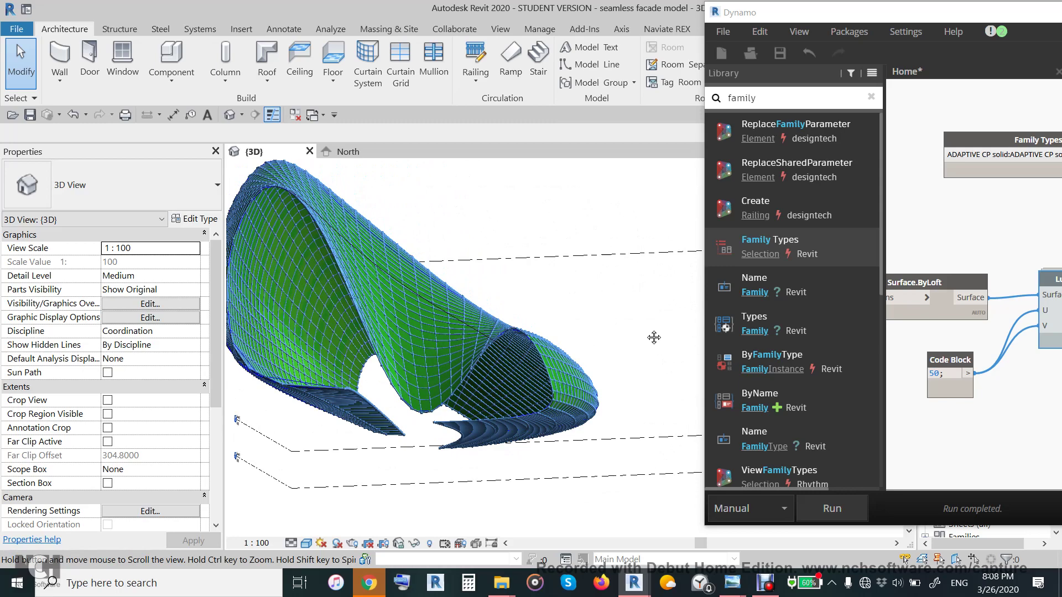
mouse_move(613, 328)
middle_mouse_down("shift")
mouse_move(617, 302)
mouse_move(626, 340)
mouse_move(617, 438)
mouse_move(689, 381)
middle_mouse_up("shift")
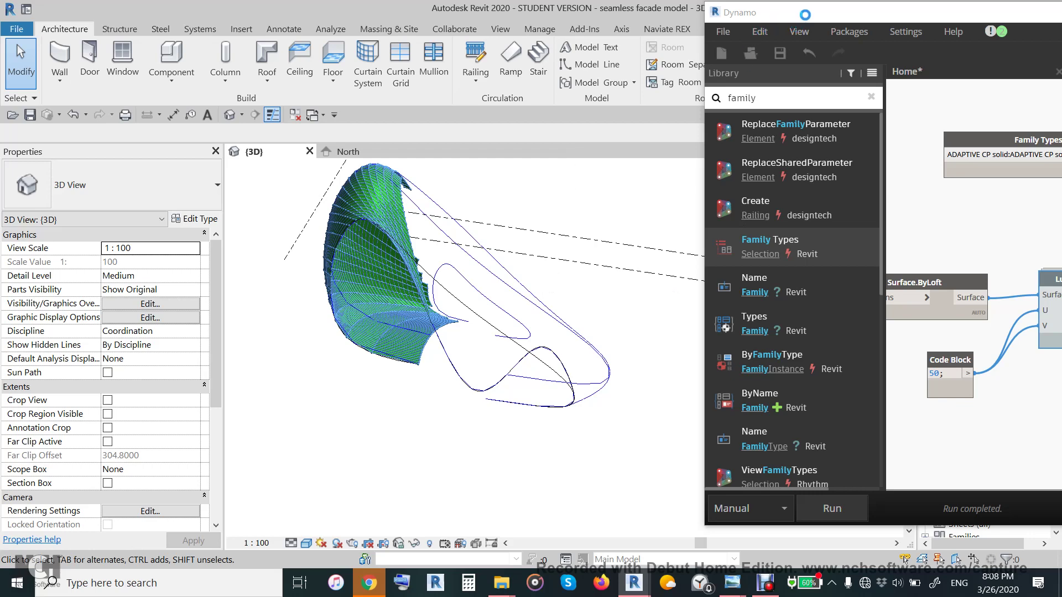
Step: Select all Dynamo nodes and hide all geometry preview
left_click_drag(804, 16, 462, 61)
scroll(680, 247, "down", 3)
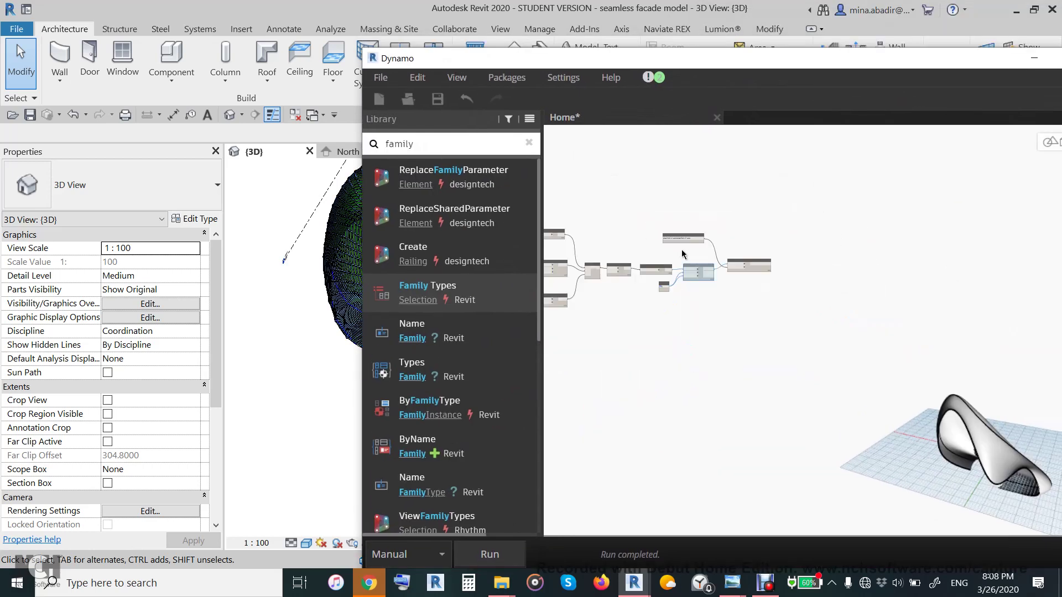
scroll(682, 252, "down", 2)
left_click_drag(616, 324, 585, 335)
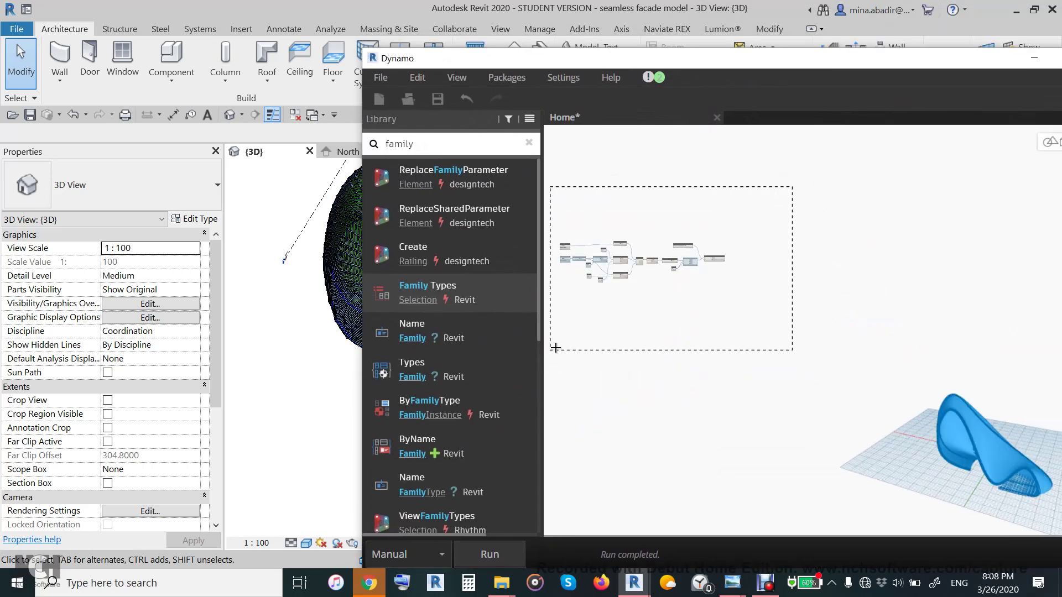
right_click(664, 217)
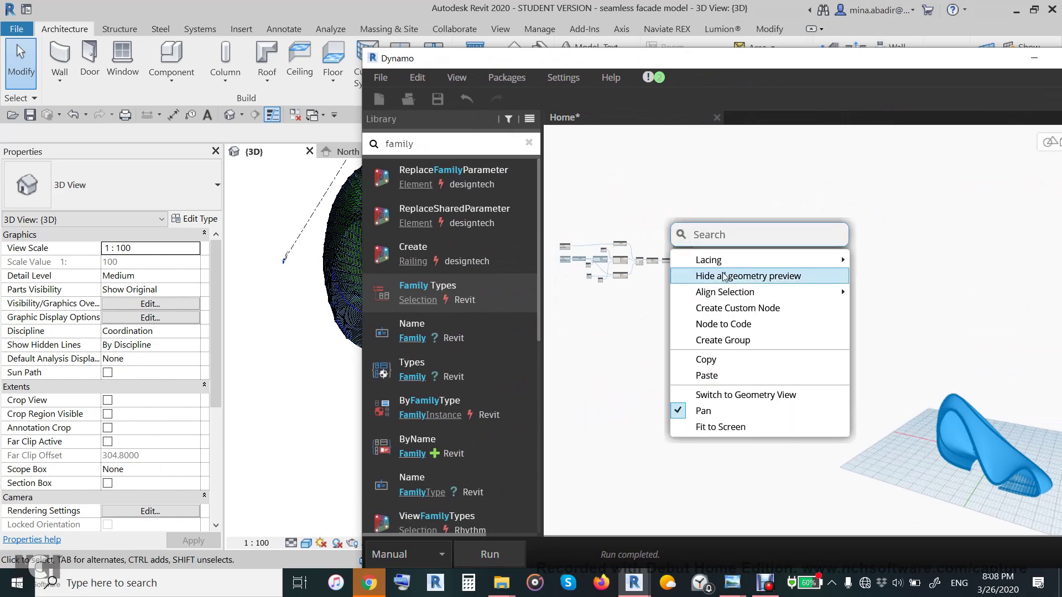
left_click(695, 301)
left_click_drag(581, 58, 919, 75)
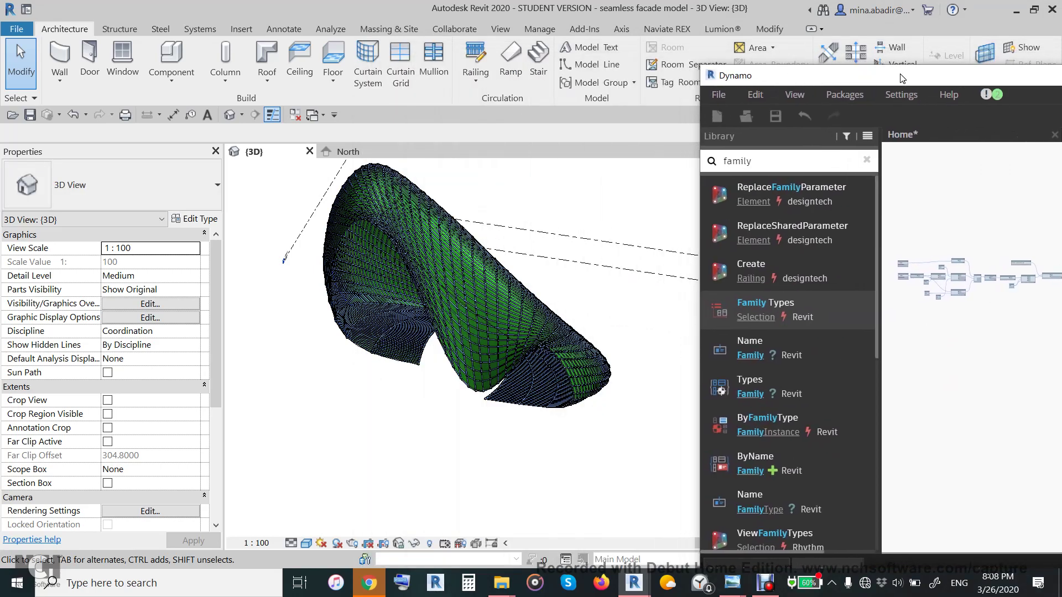
middle_click_drag(619, 411, 528, 405, "shift")
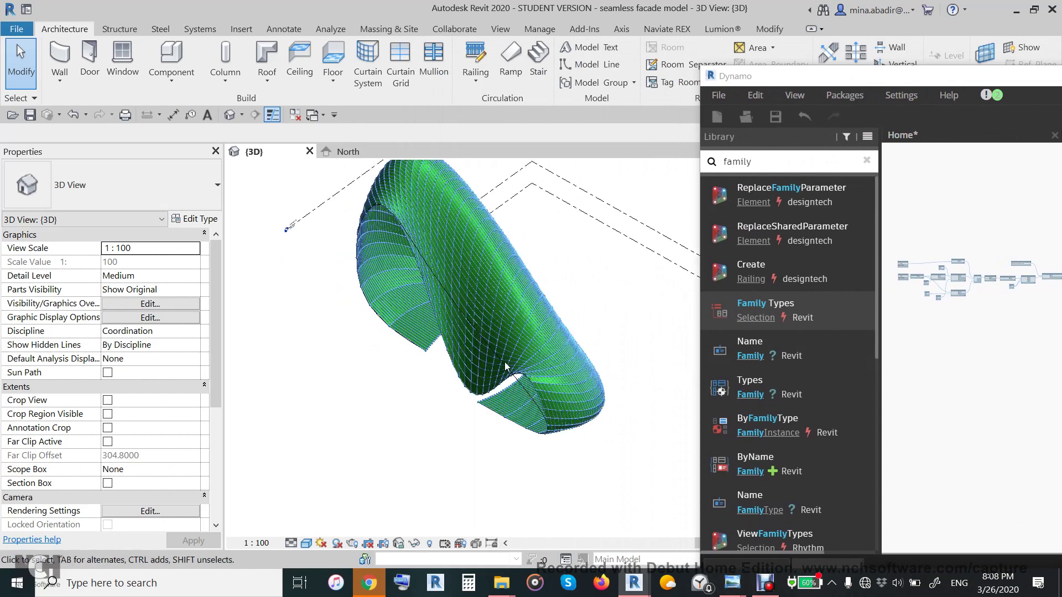
middle_click_drag(288, 226, 574, 366, "shift")
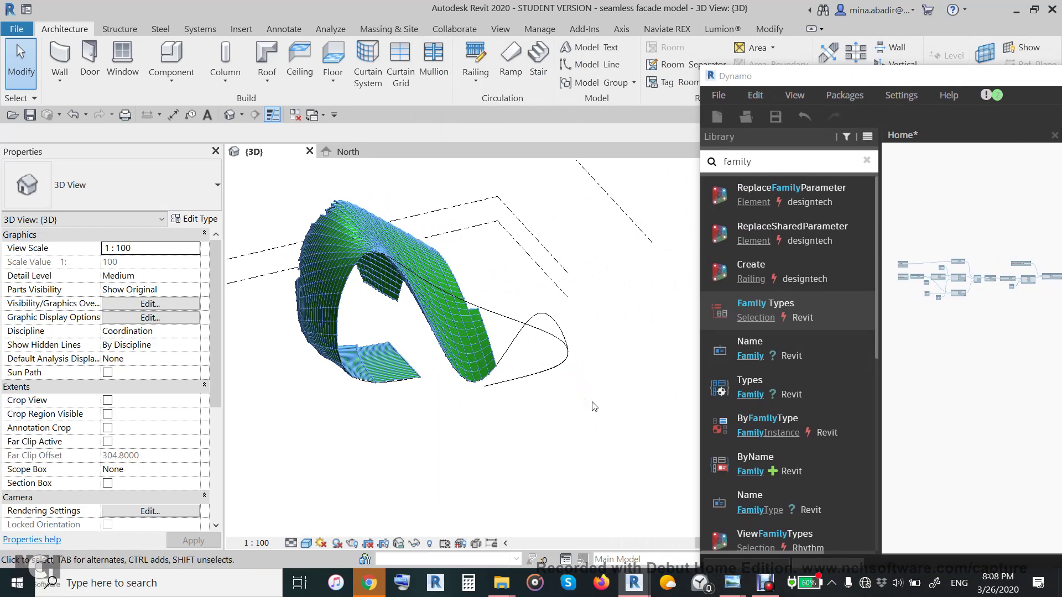
middle_click_drag(587, 406, 552, 362, "shift")
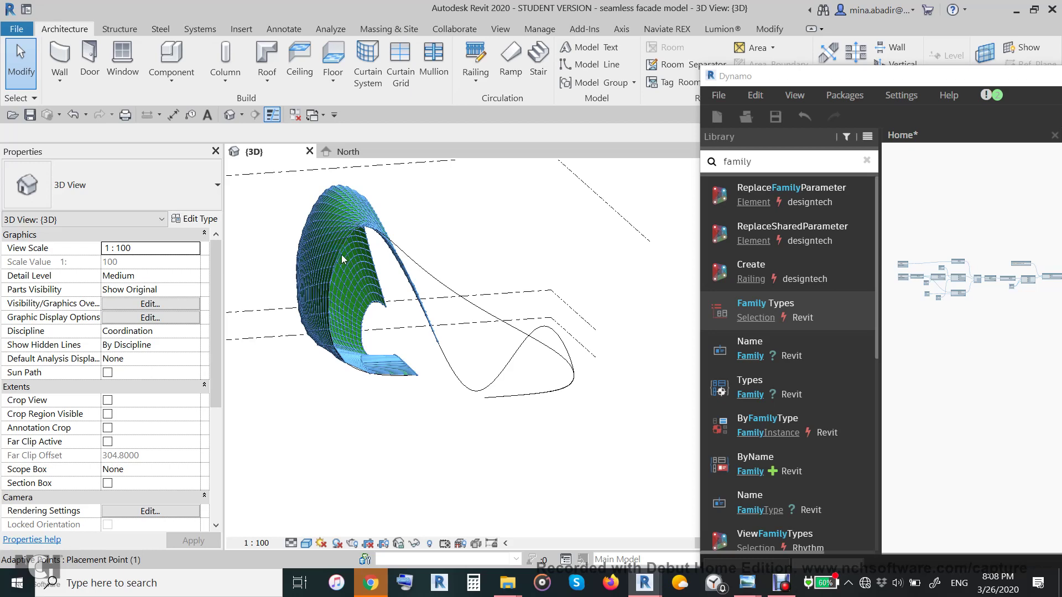
scroll(435, 298, "up", 2)
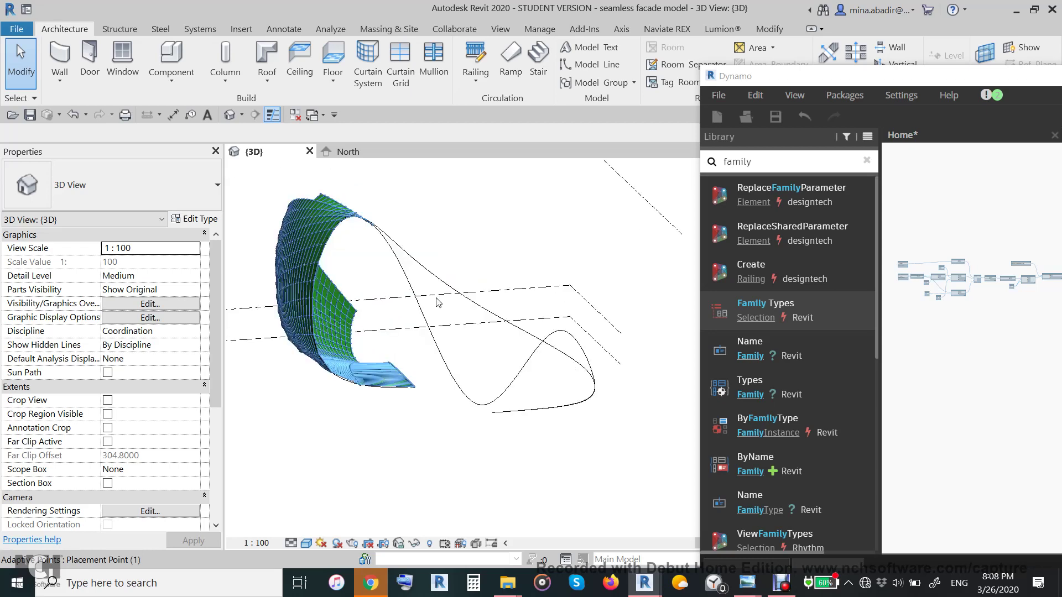
scroll(438, 302, "up", 2)
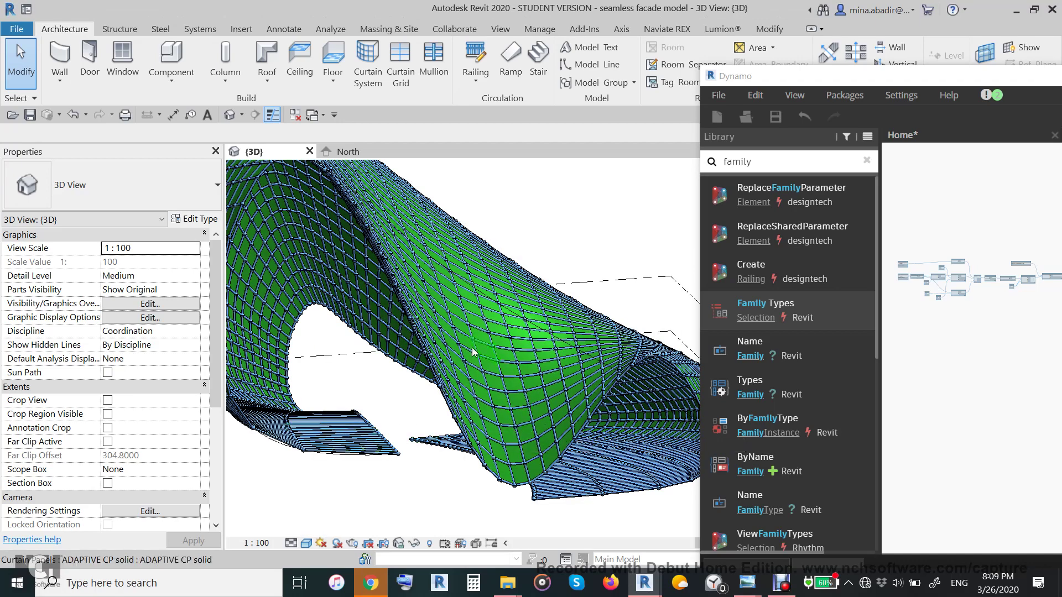
scroll(470, 357, "down", 3)
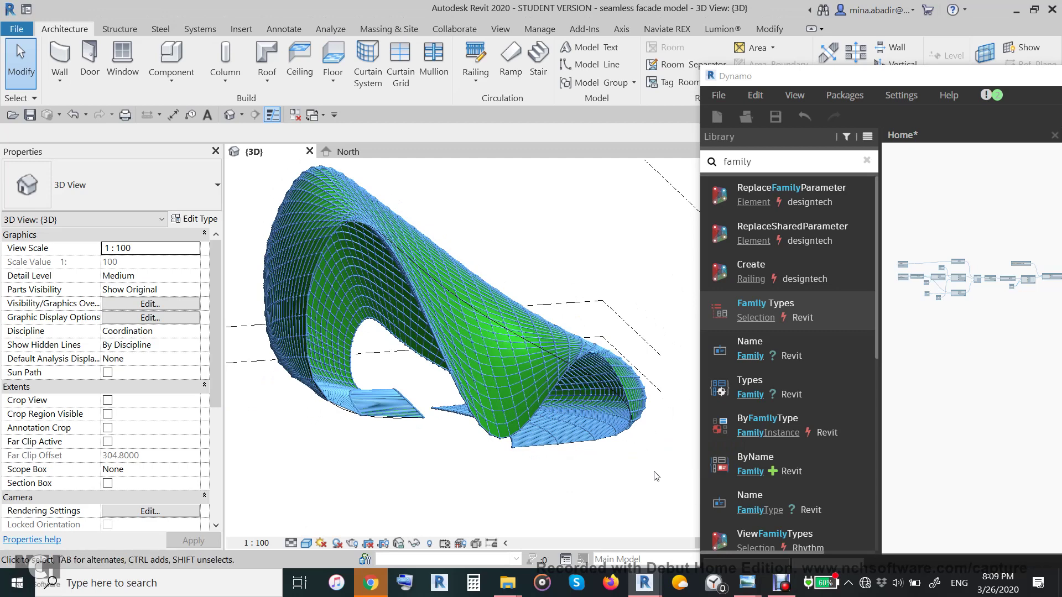
middle_click_drag(631, 487, 608, 488, "shift")
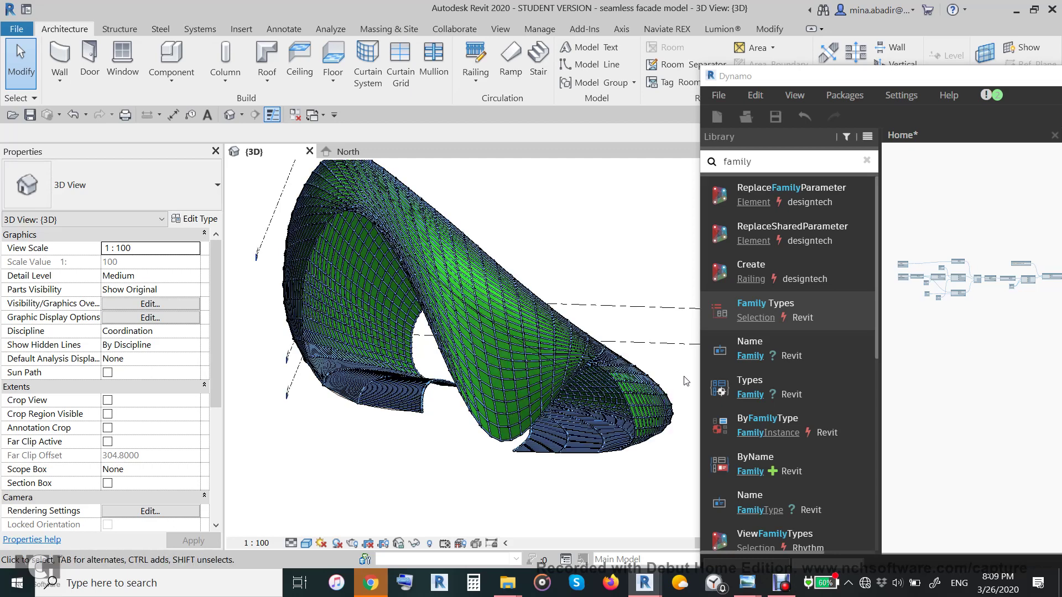
left_click_drag(684, 387, 294, 444)
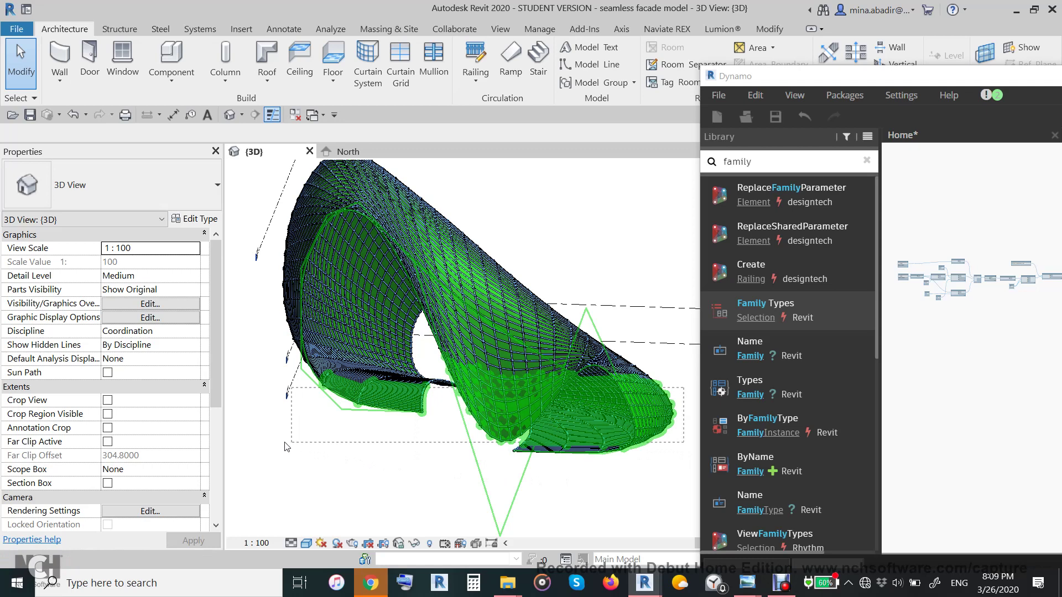
Step: Move Dynamo aside, orbit the facade model to a new viewpoint and clear the selection
left_click_drag(285, 446, 523, 423)
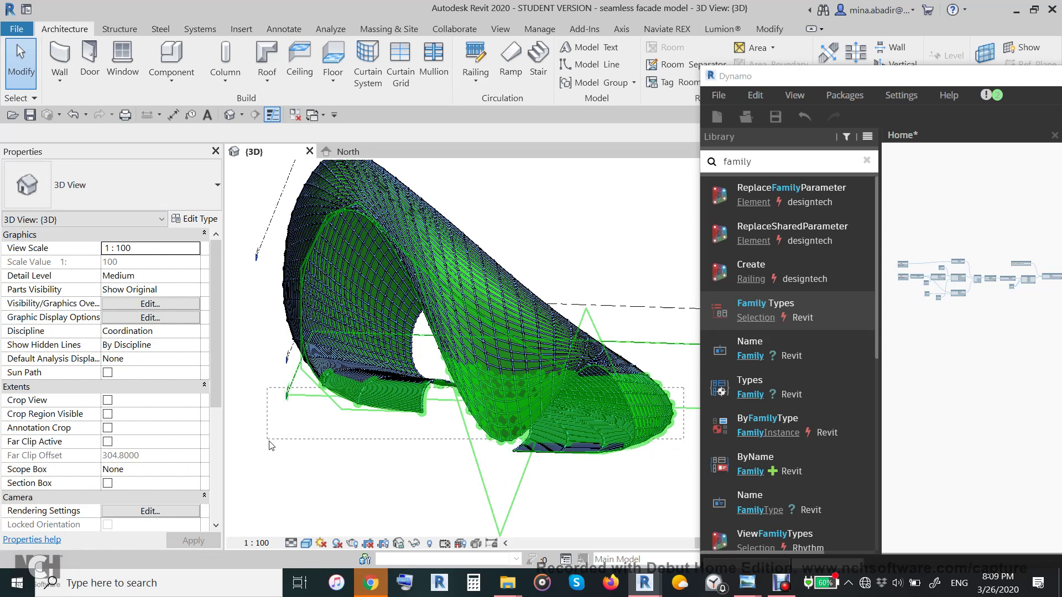
left_click(564, 422)
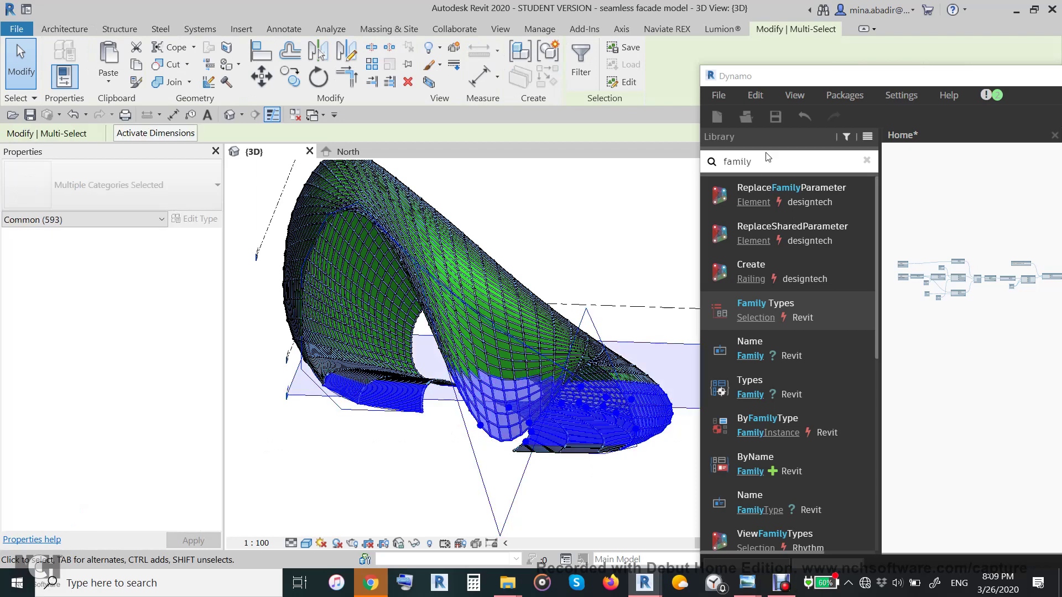
left_click_drag(774, 83, 962, 120)
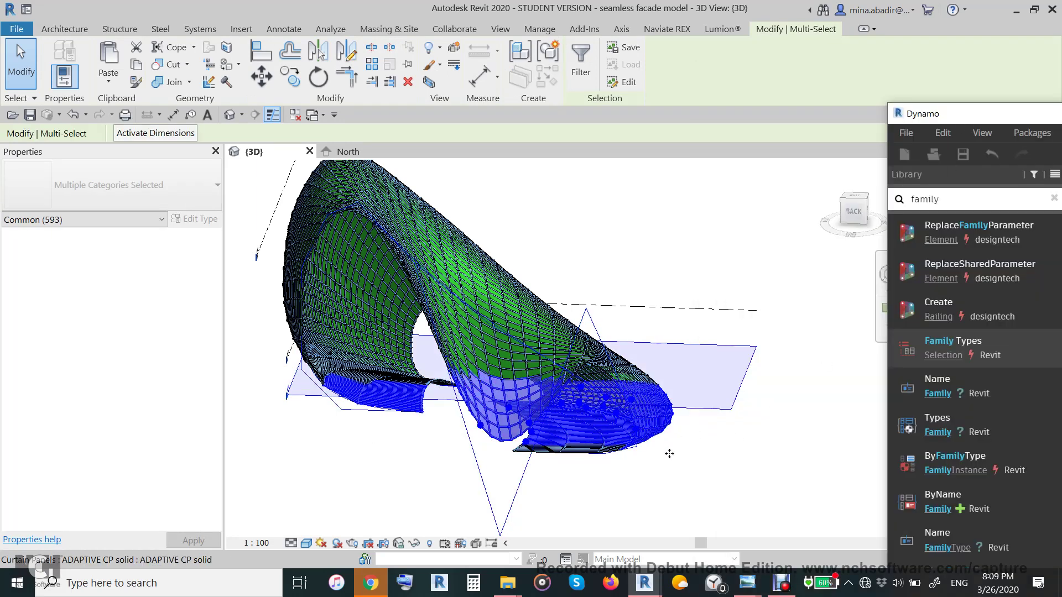
middle_click_drag(673, 452, 750, 445, "shift")
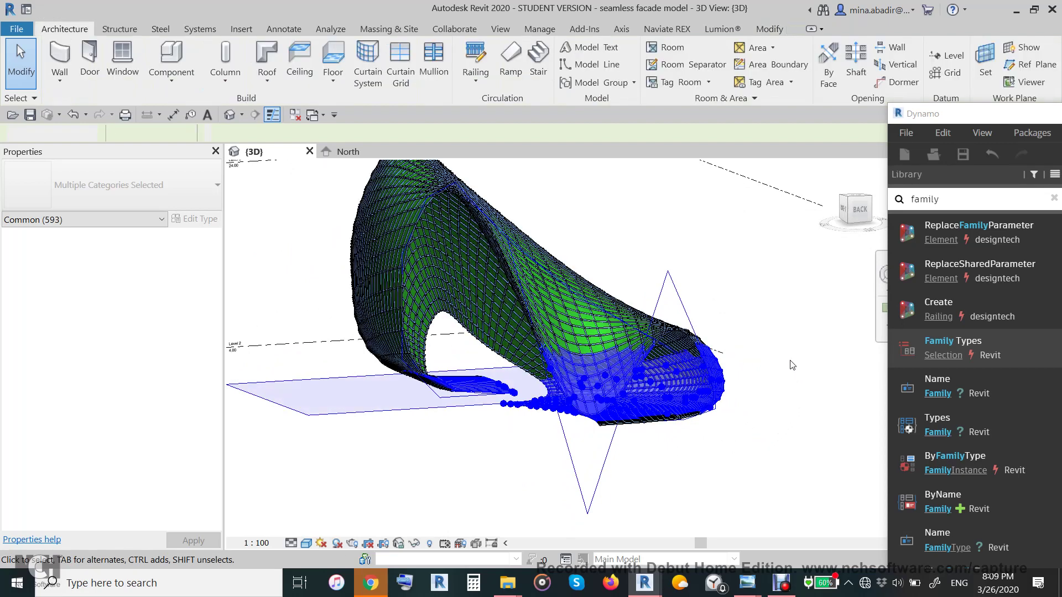
left_click(790, 359)
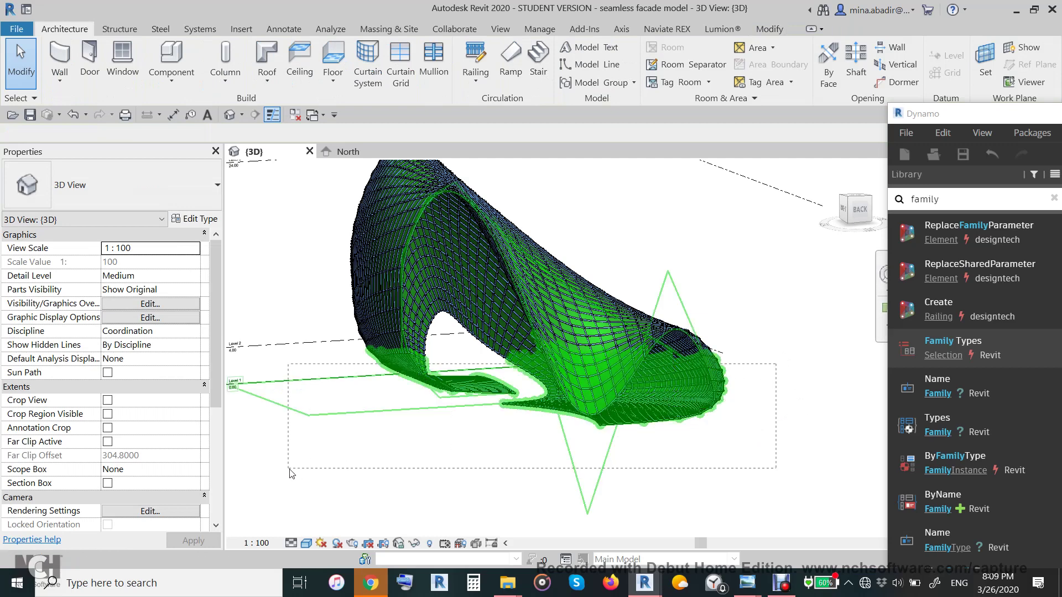
Step: Window-select the lower band and filter the selection down to Curtain Panels only
left_click_drag(289, 473, 289, 471)
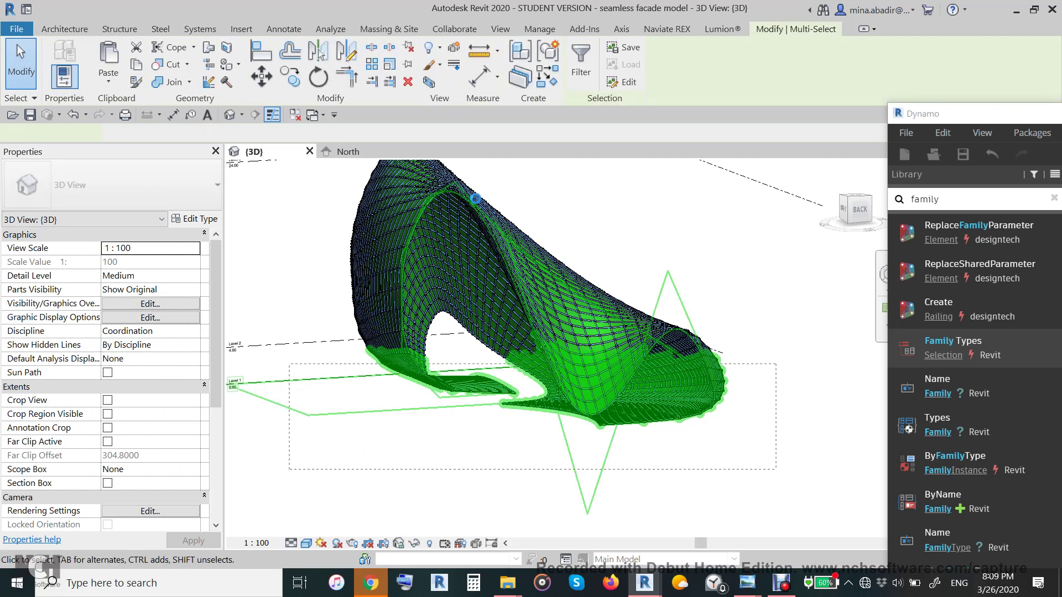
left_click(583, 60)
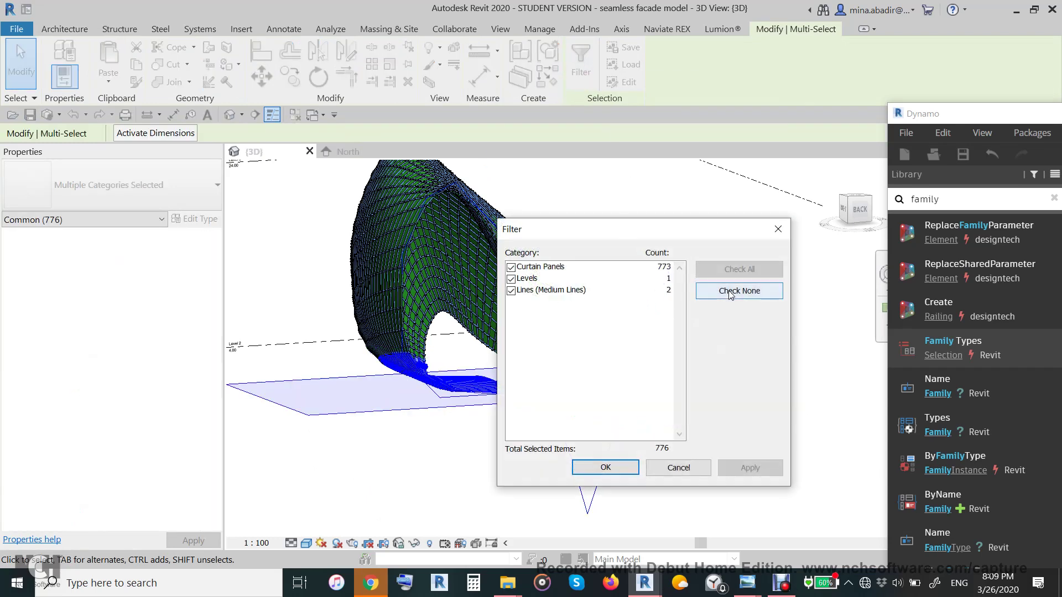
left_click(731, 295)
left_click(511, 268)
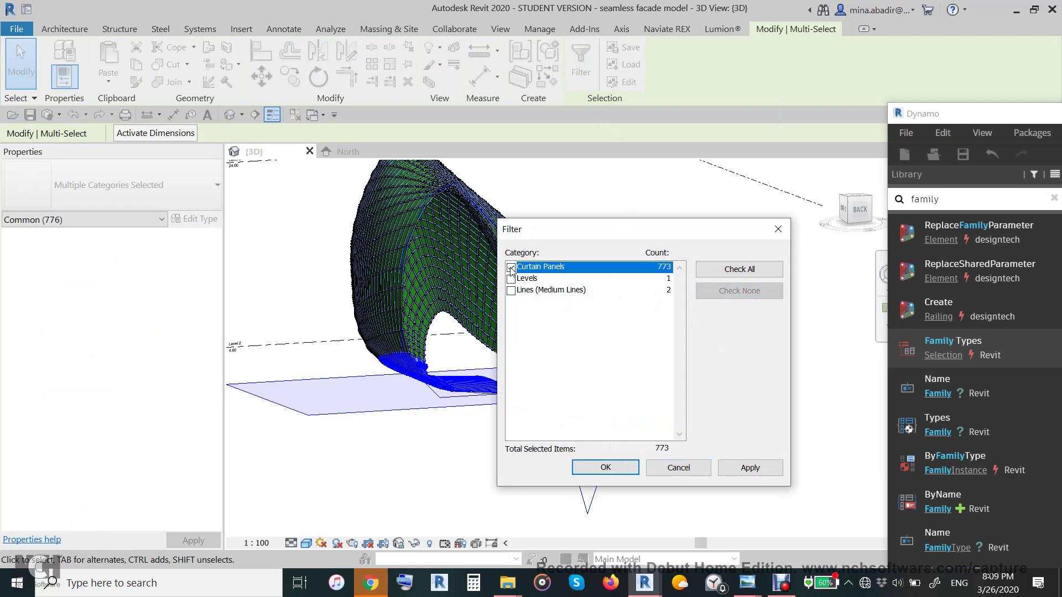
left_click(604, 469)
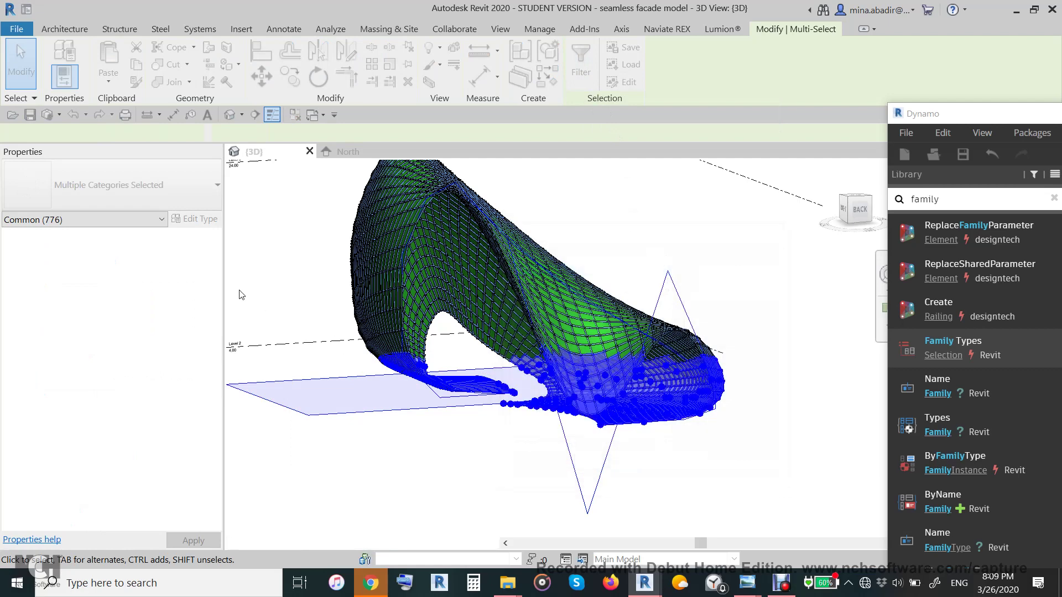
Step: Change the selected curtain panels to the ADAPTIVE blank type, then bring Revit back to the front
left_click(123, 187)
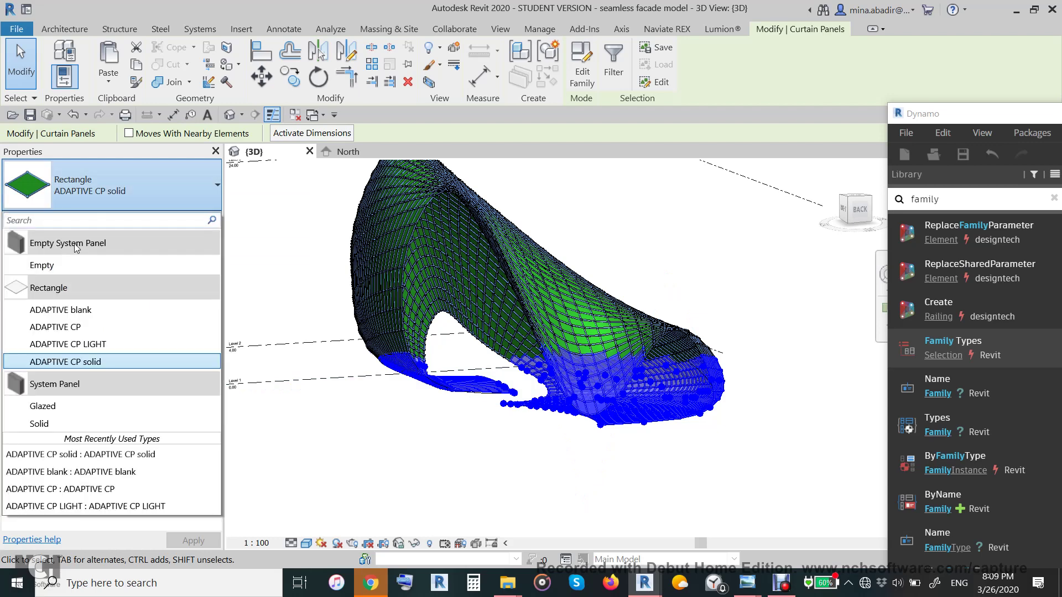
left_click(83, 309)
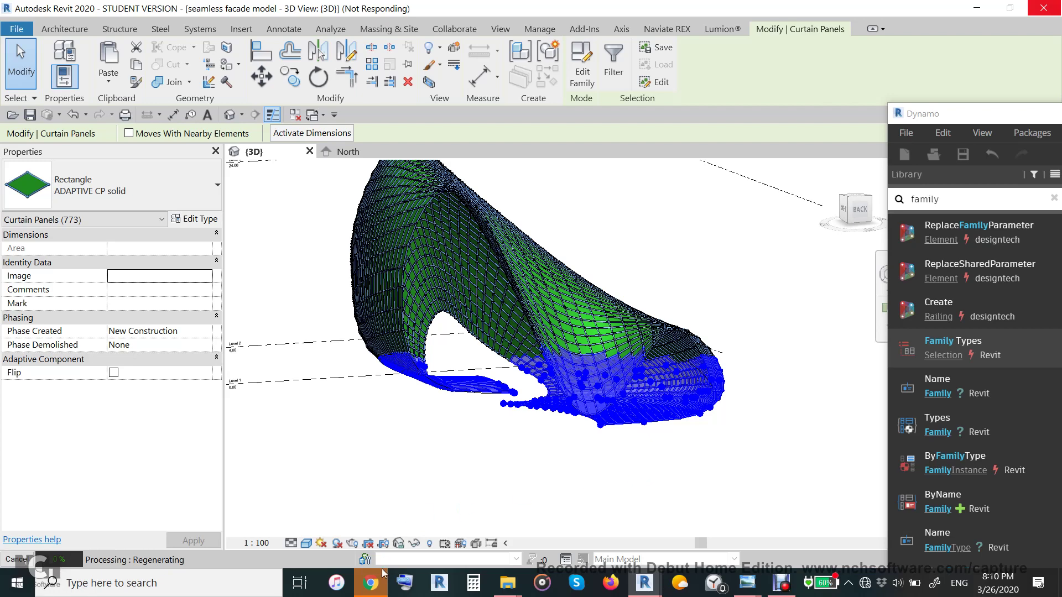
left_click(370, 583)
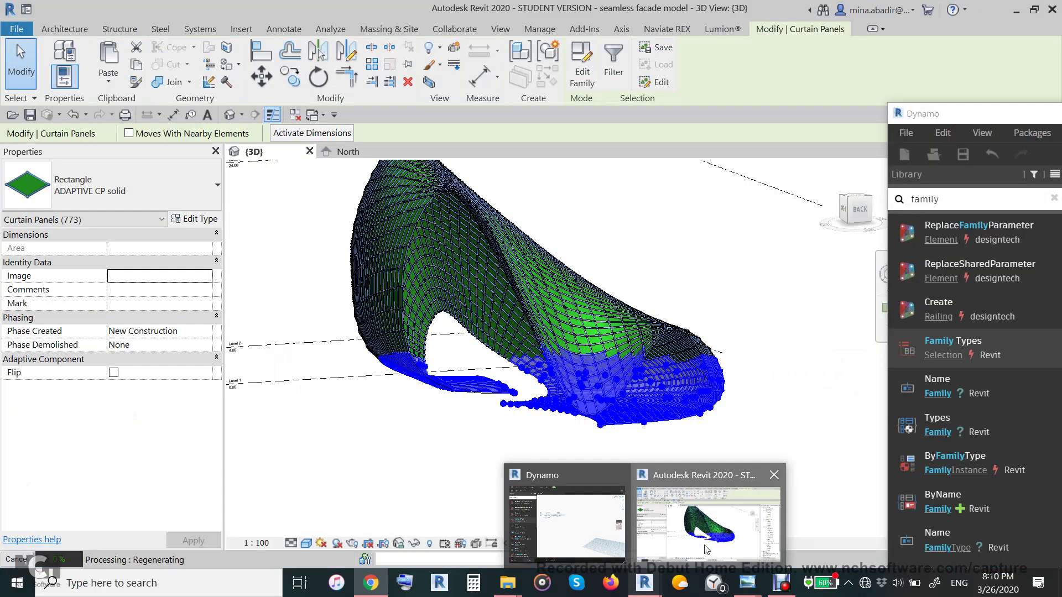
left_click(705, 548)
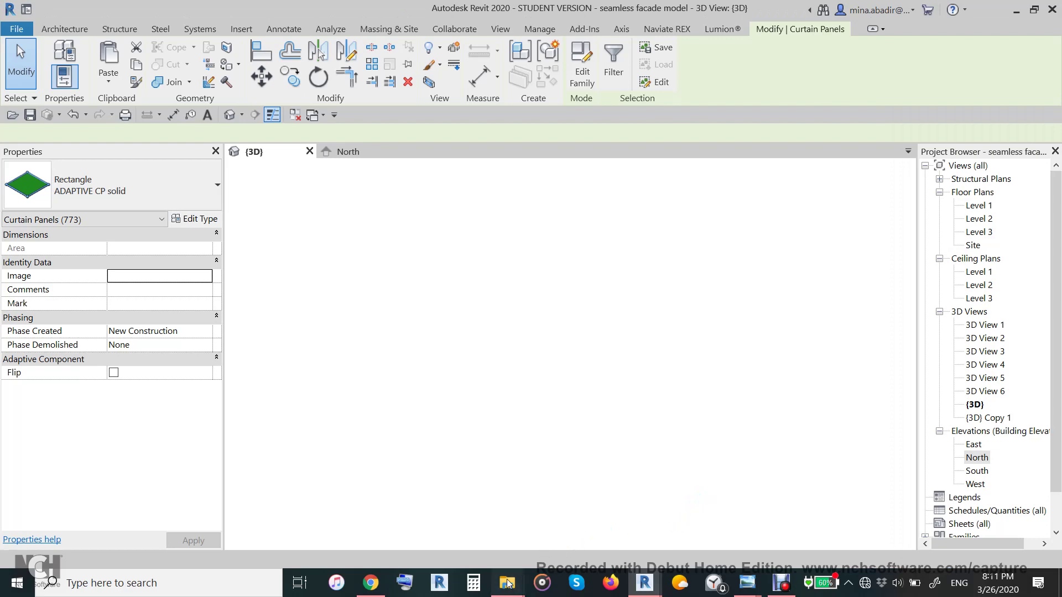
Step: Open the facade renderings folder and browse from rendering 1 through to the certificate image
mouse_move(507, 584)
left_click(464, 503)
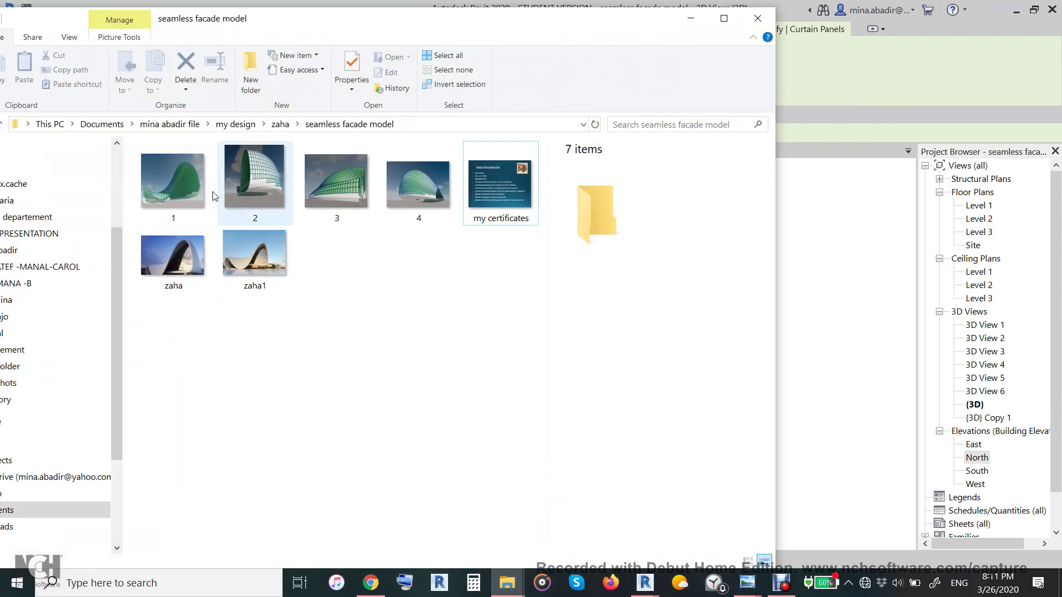
left_click(187, 171)
double_click(187, 173)
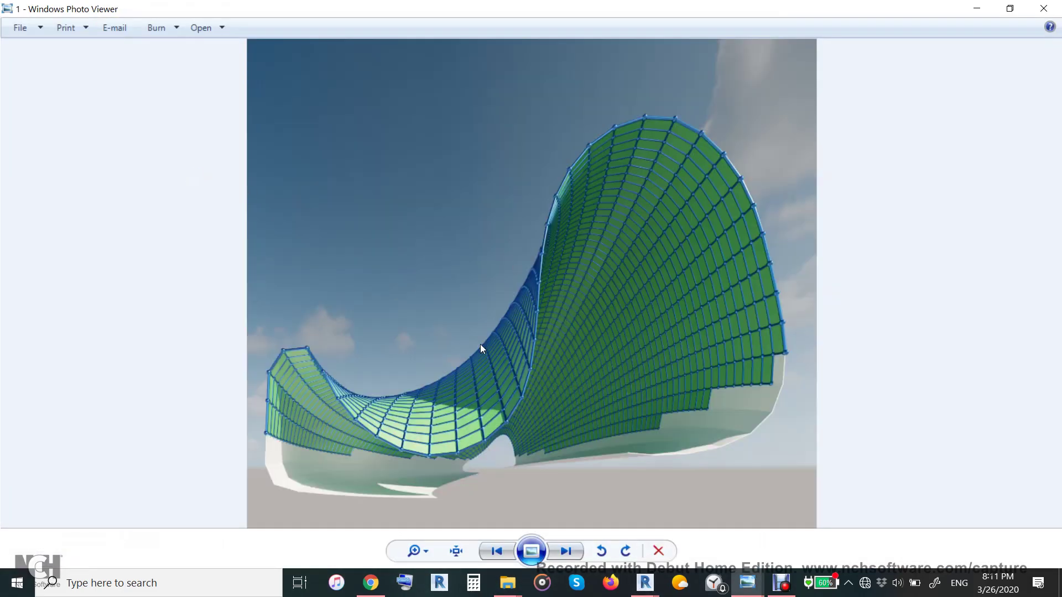
left_click(572, 553)
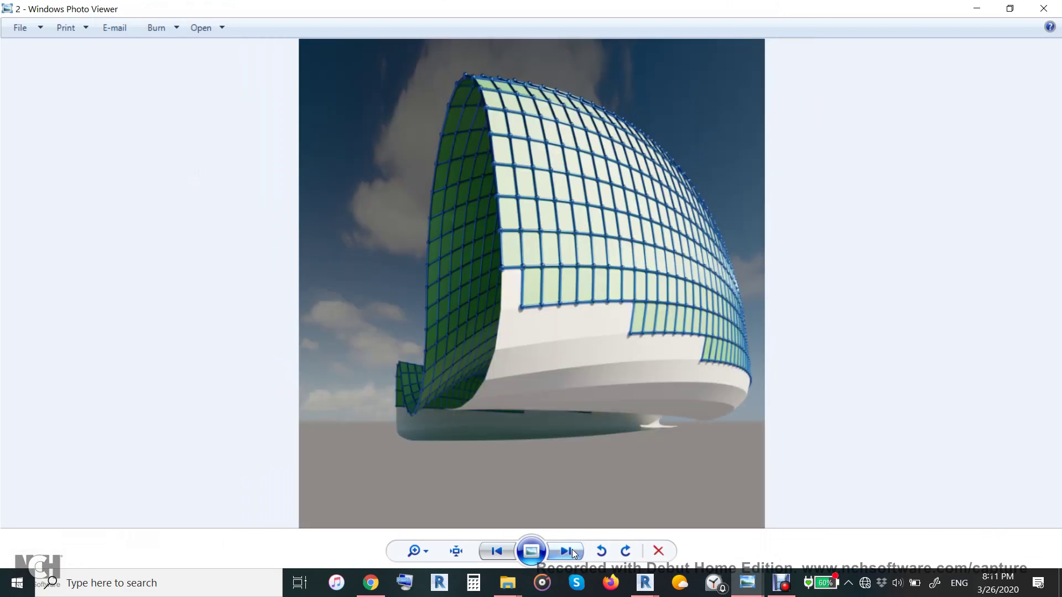
left_click(571, 553)
left_click(572, 554)
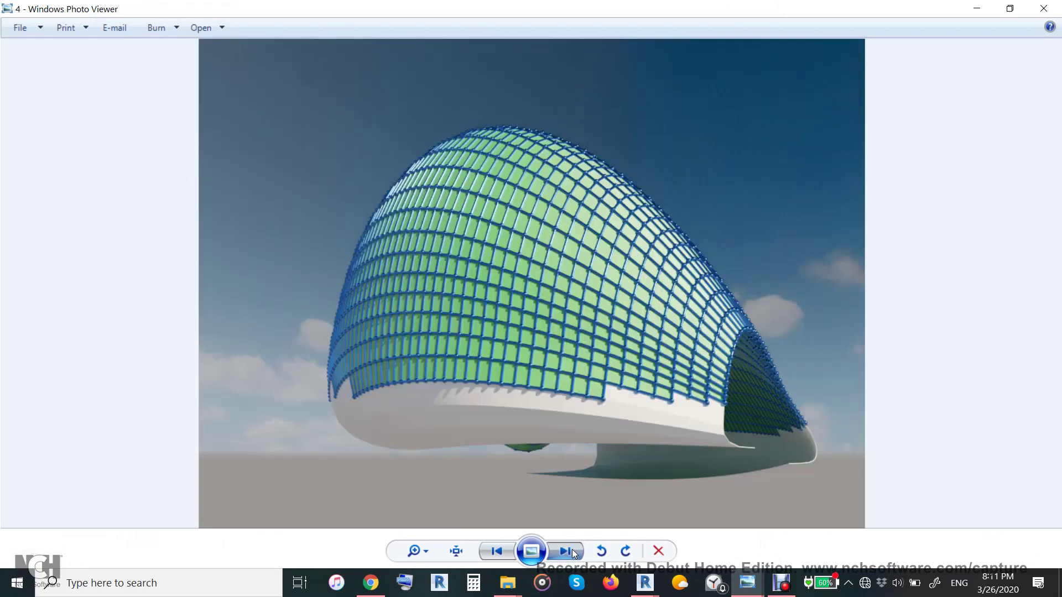
left_click(571, 553)
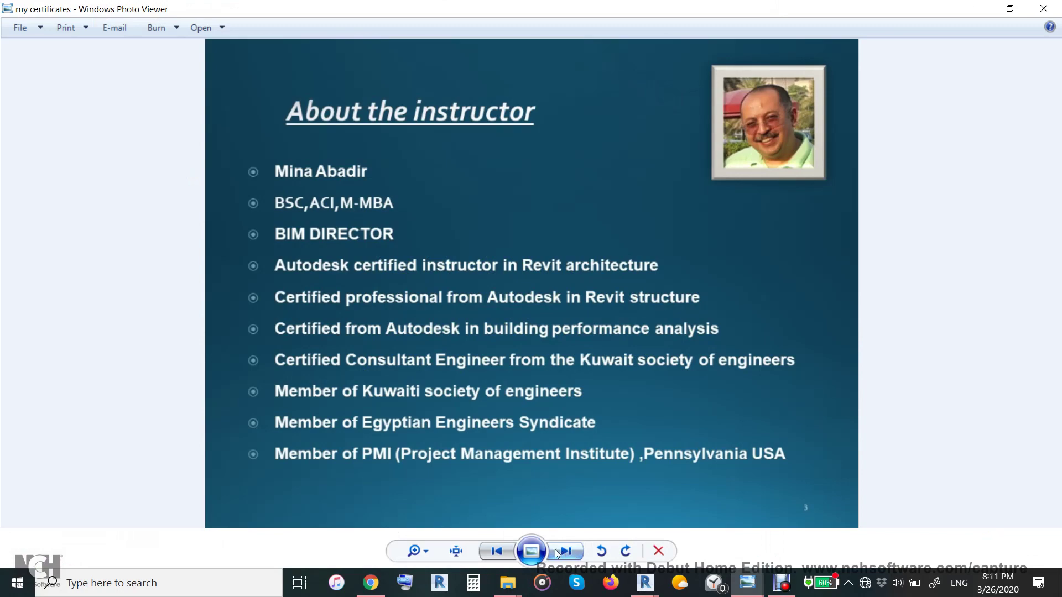
Step: Step back to rendering 1, then return to the Revit 3D view
left_click(498, 552)
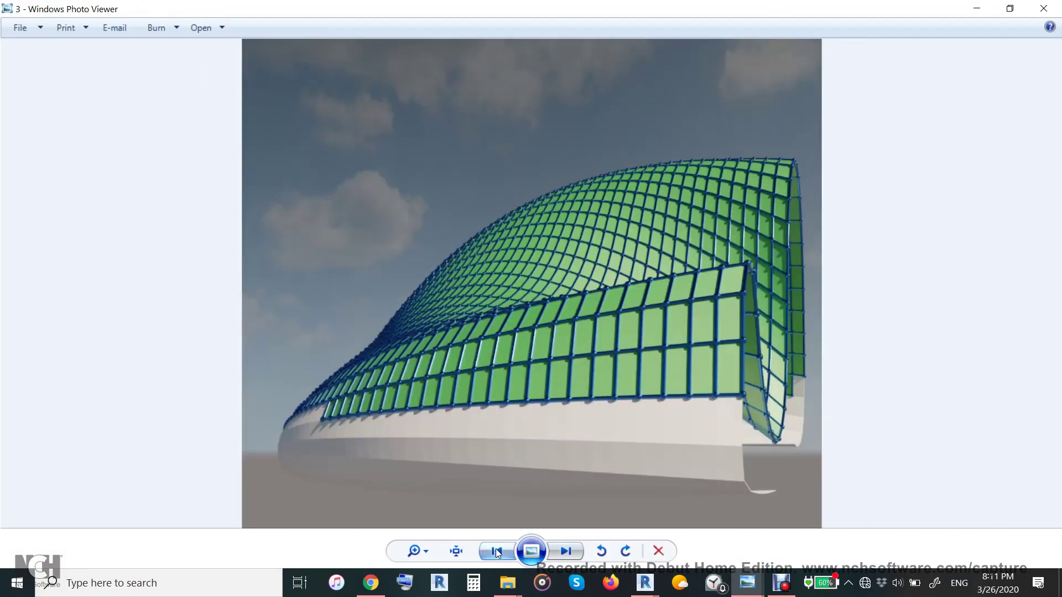
left_click(497, 553)
left_click(497, 554)
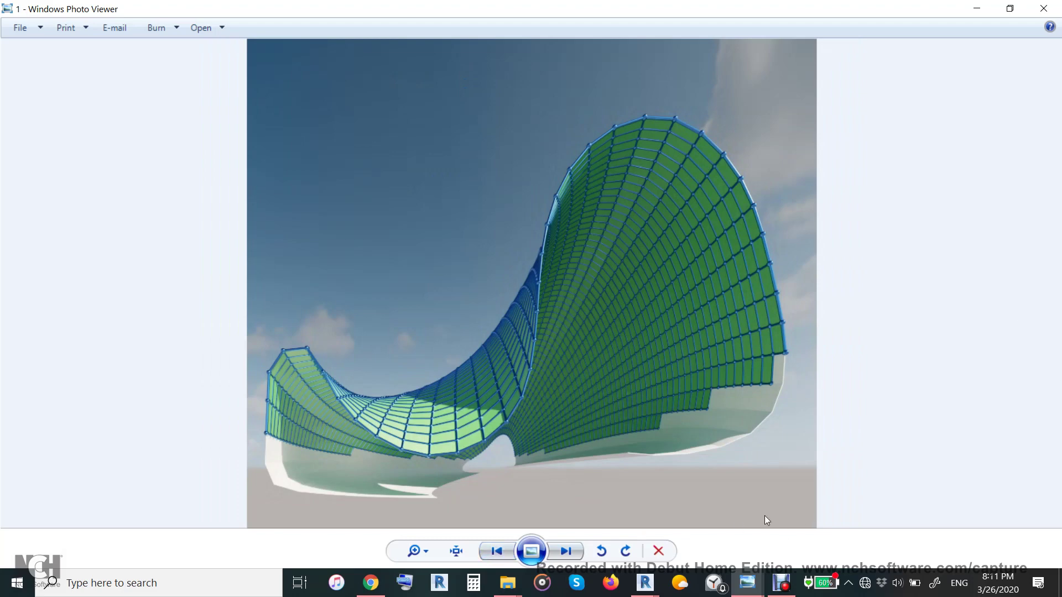
left_click(640, 577)
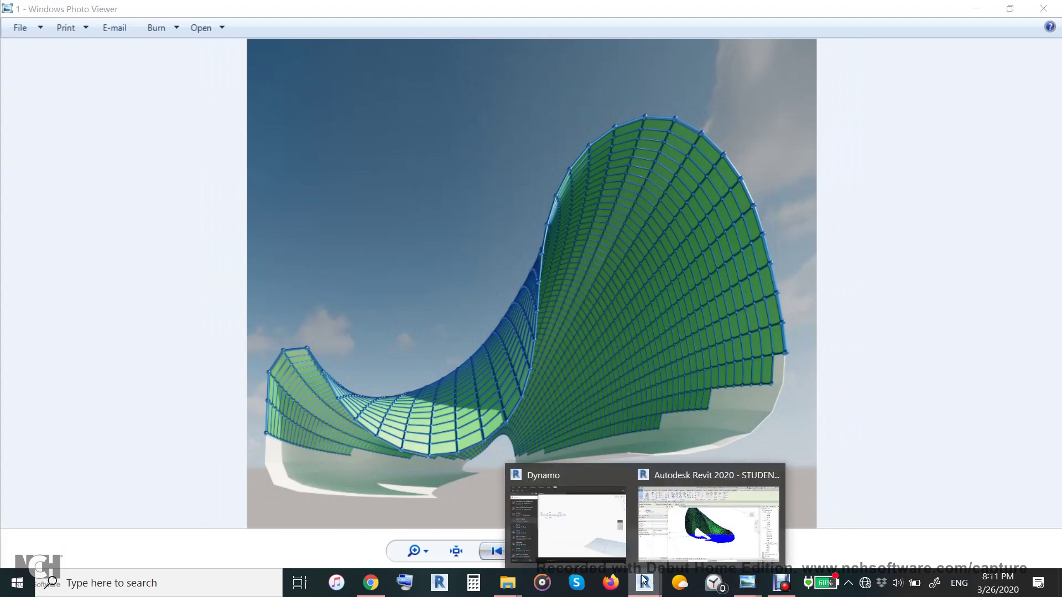
left_click(593, 542)
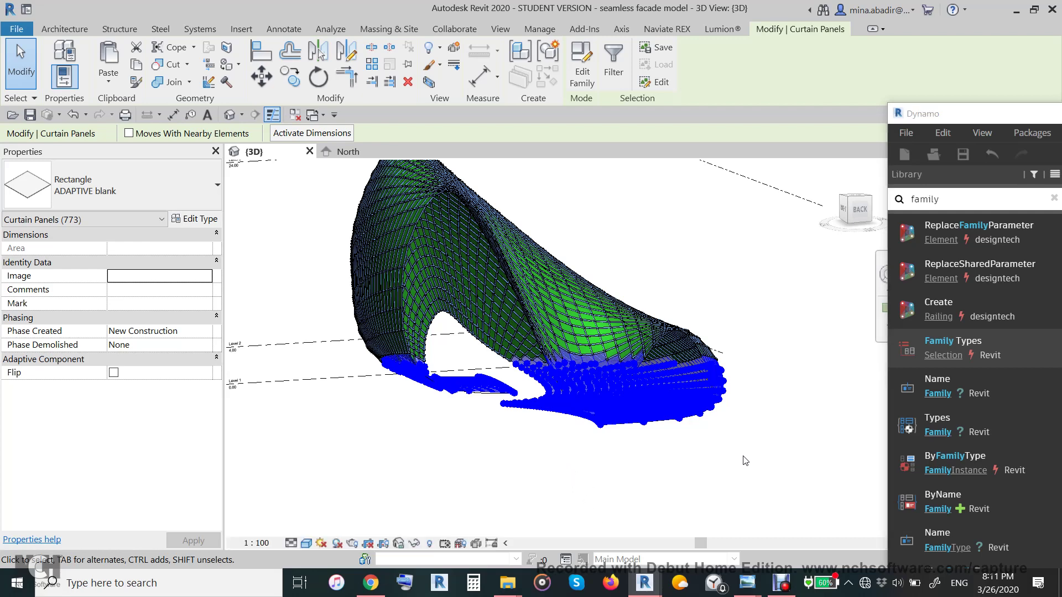
Step: Deselect the curtain panels and orbit around the facade to inspect the blank lower-band panels
key("Escape")
left_click(776, 437)
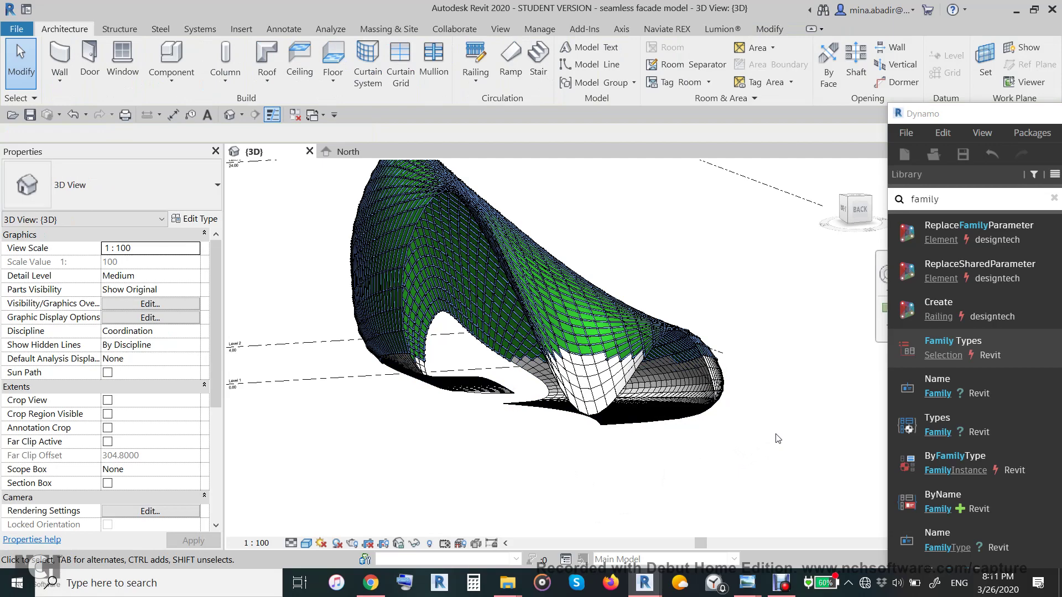
middle_click_drag(776, 437, 635, 431, "shift")
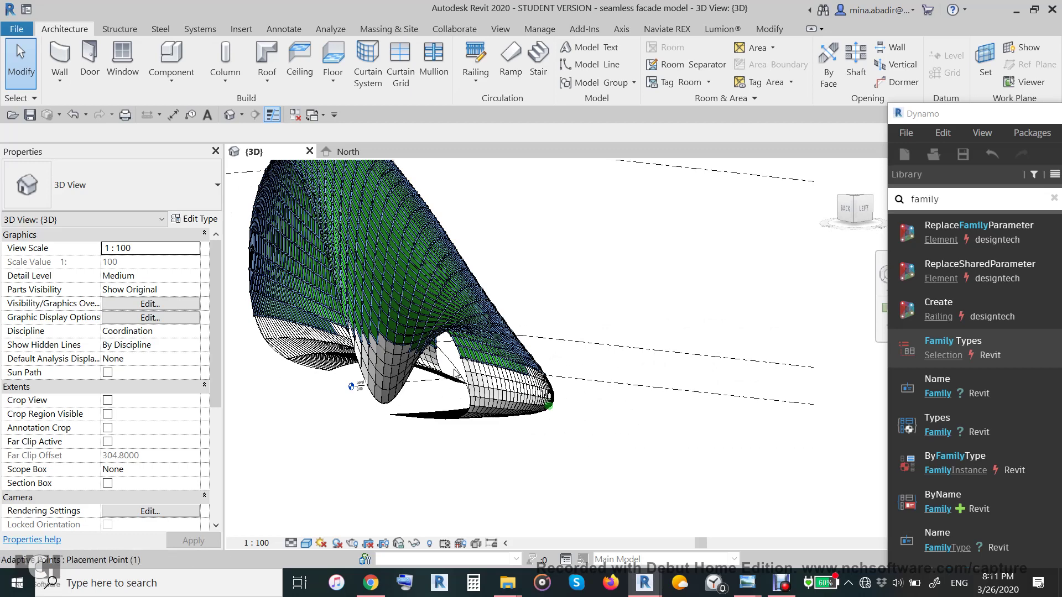
mouse_move(483, 440)
middle_mouse_down("shift")
mouse_move(391, 439)
mouse_move(381, 427)
middle_mouse_up("shift")
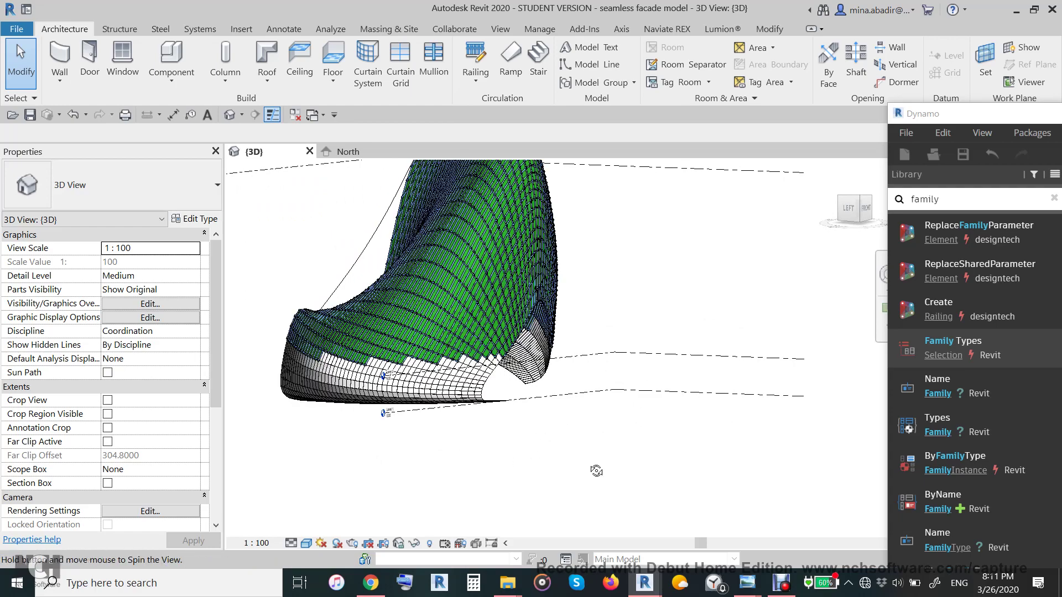
mouse_move(606, 459)
middle_mouse_down("shift")
mouse_move(522, 474)
mouse_move(481, 469)
mouse_move(488, 462)
middle_mouse_up("shift")
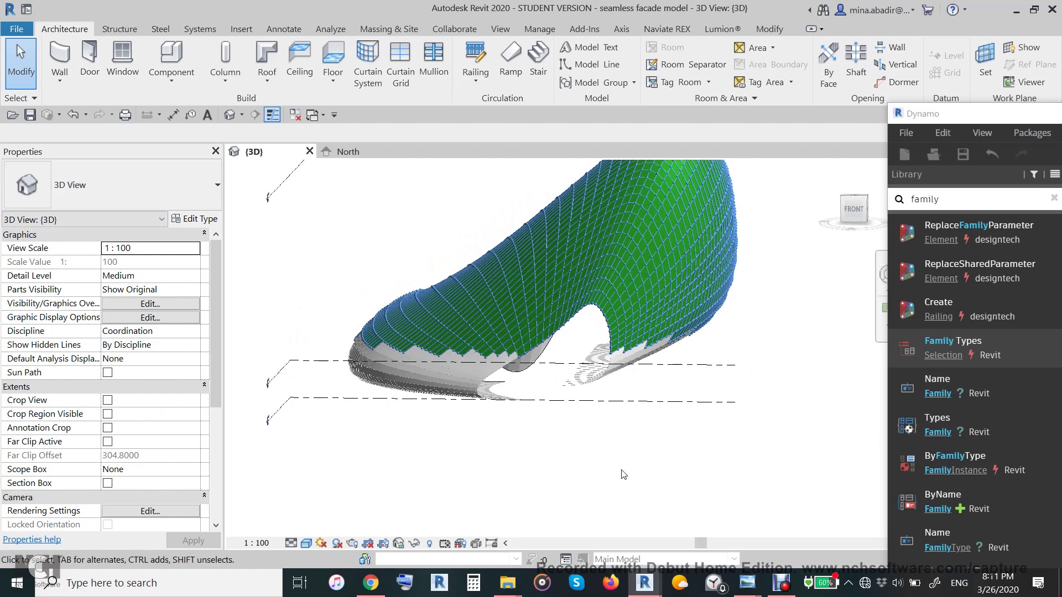
middle_click_drag(665, 411, 691, 463, "shift")
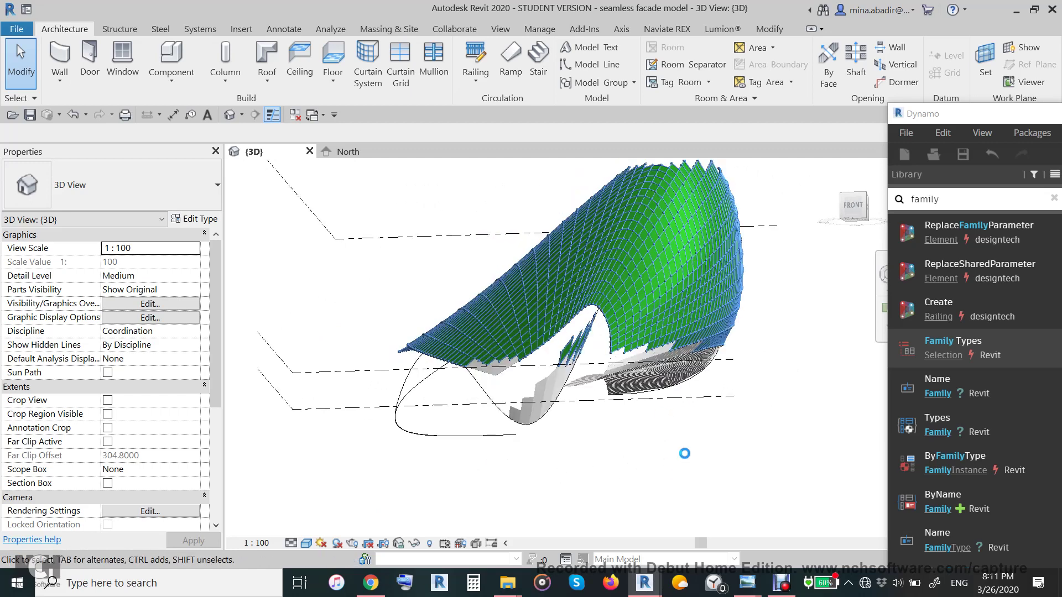
mouse_move(766, 450)
middle_mouse_down("shift")
mouse_move(465, 498)
mouse_move(478, 470)
mouse_move(541, 470)
mouse_move(540, 504)
middle_mouse_up("shift")
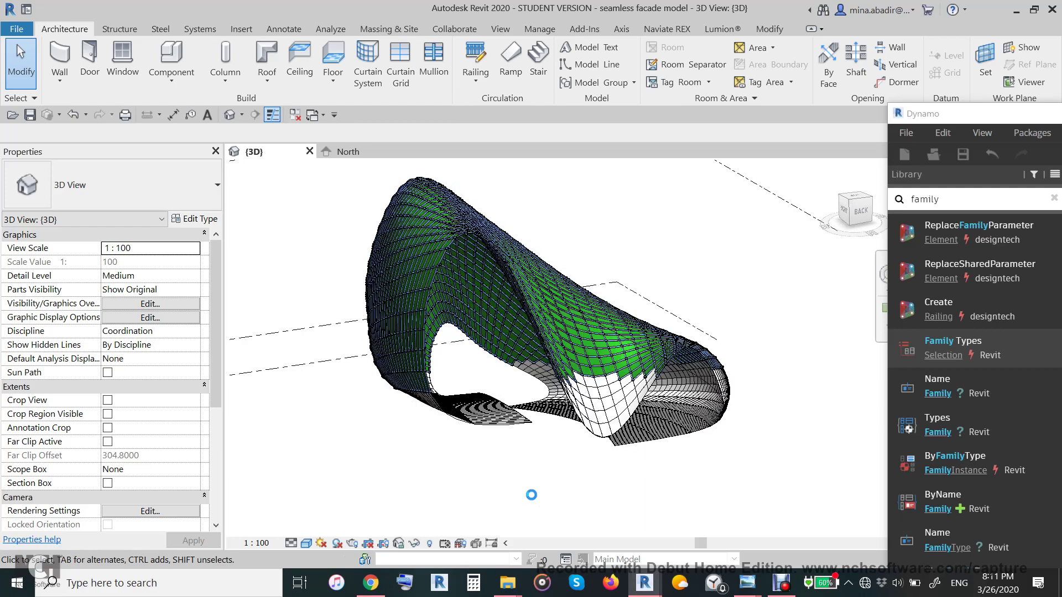
mouse_move(555, 427)
middle_mouse_down("shift")
mouse_move(741, 477)
mouse_move(596, 490)
middle_mouse_up("shift")
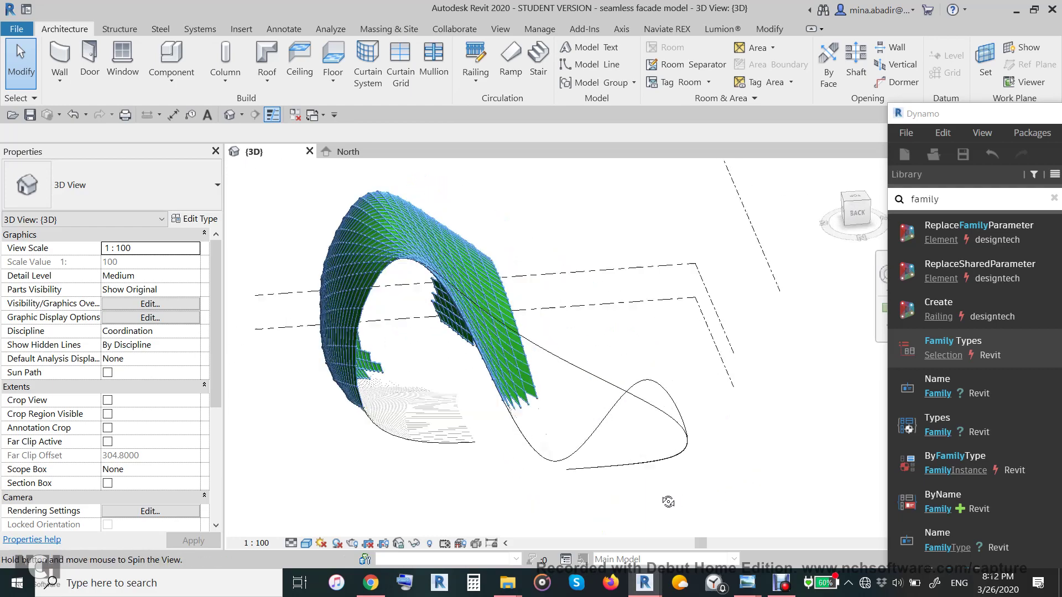